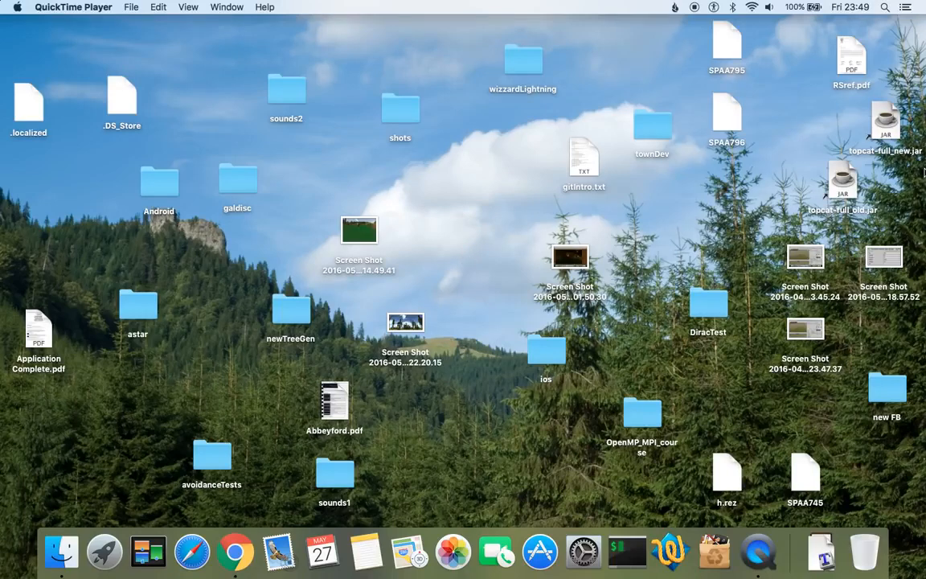
# Find the Unity application on this computer and launch version 5.3.4f1.
pyautogui.click(885, 7)
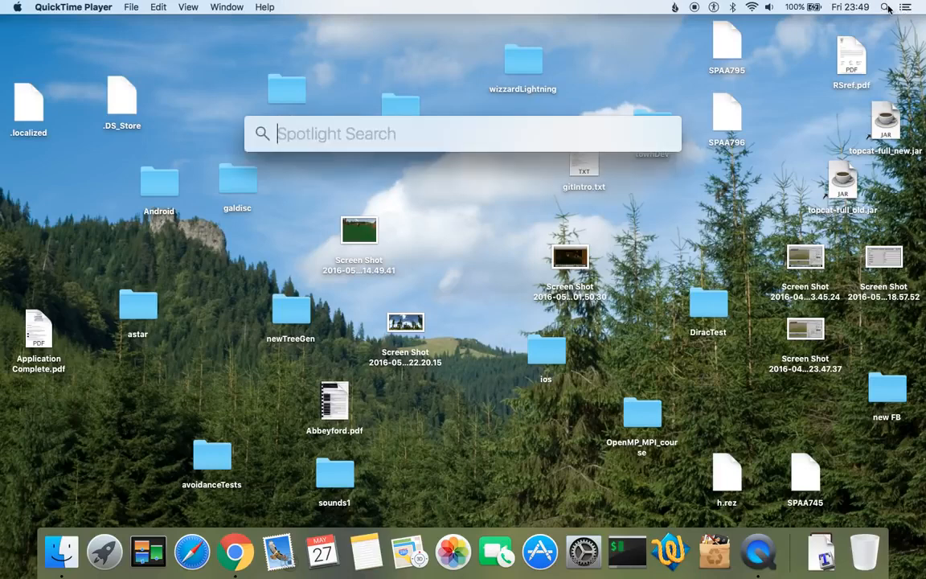
pyautogui.write('unity')
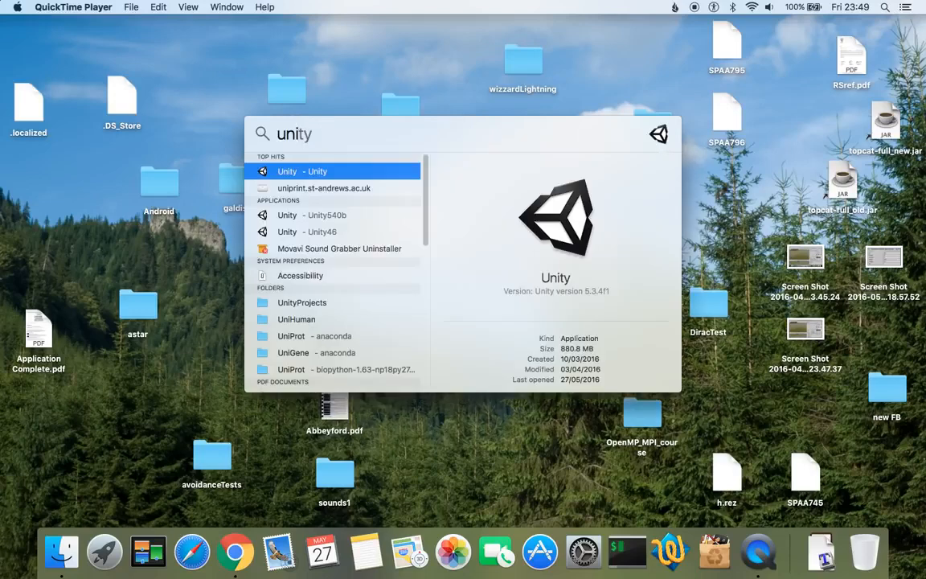
pyautogui.press('Return')
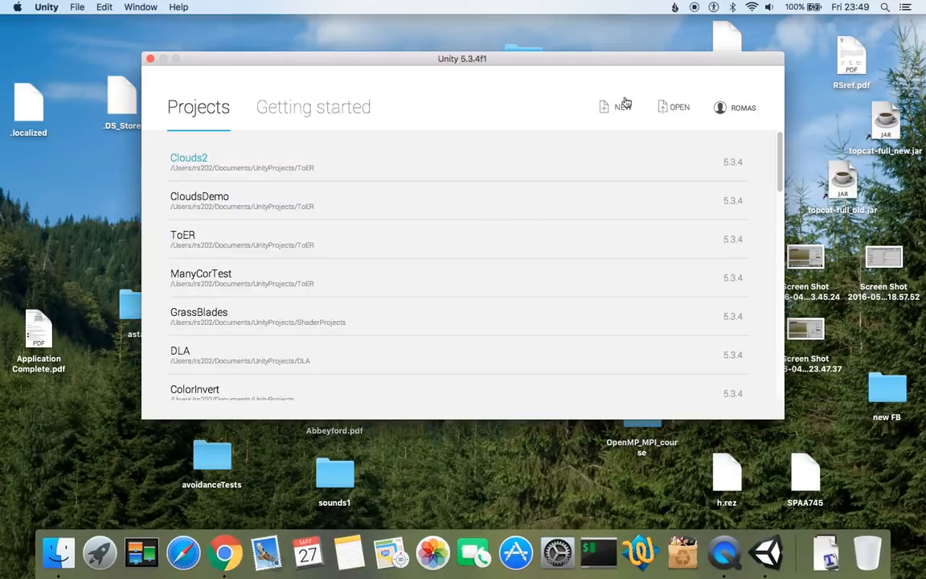
# Create a new 3D project named CloudsDemo3 in the default ToER location.
pyautogui.click(621, 108)
pyautogui.click(326, 289)
pyautogui.click(434, 201)
pyautogui.press('super+a')
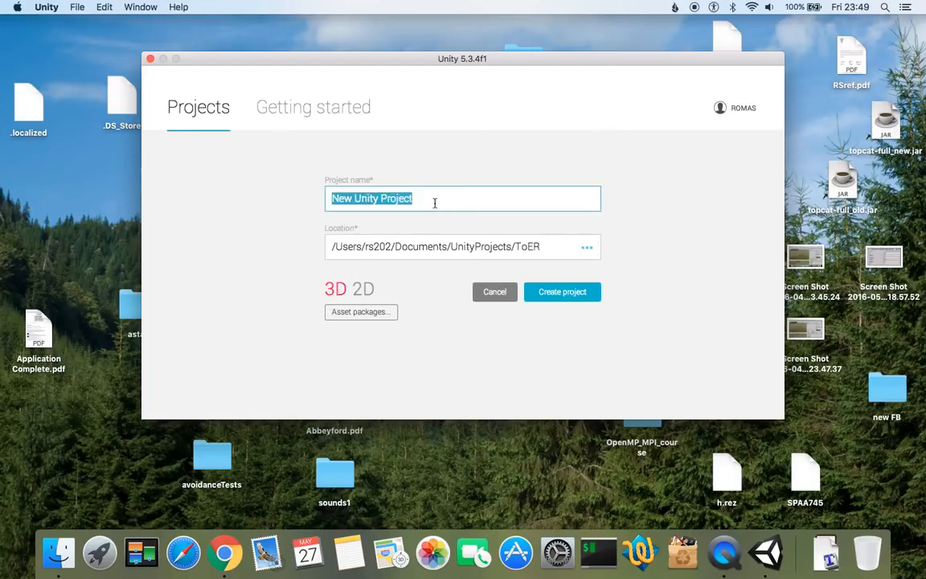
pyautogui.write('CloudsDem')
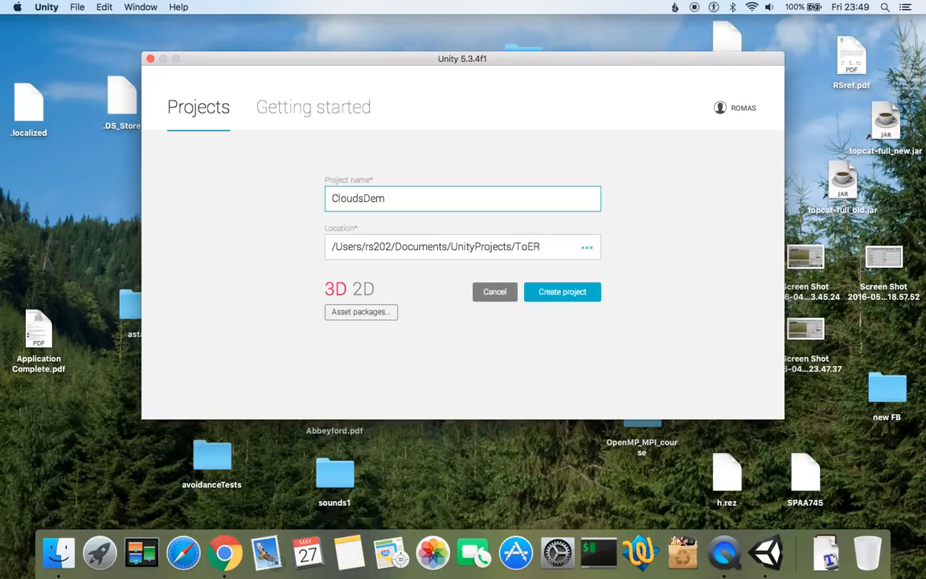
pyautogui.write('o3')
pyautogui.click(577, 299)
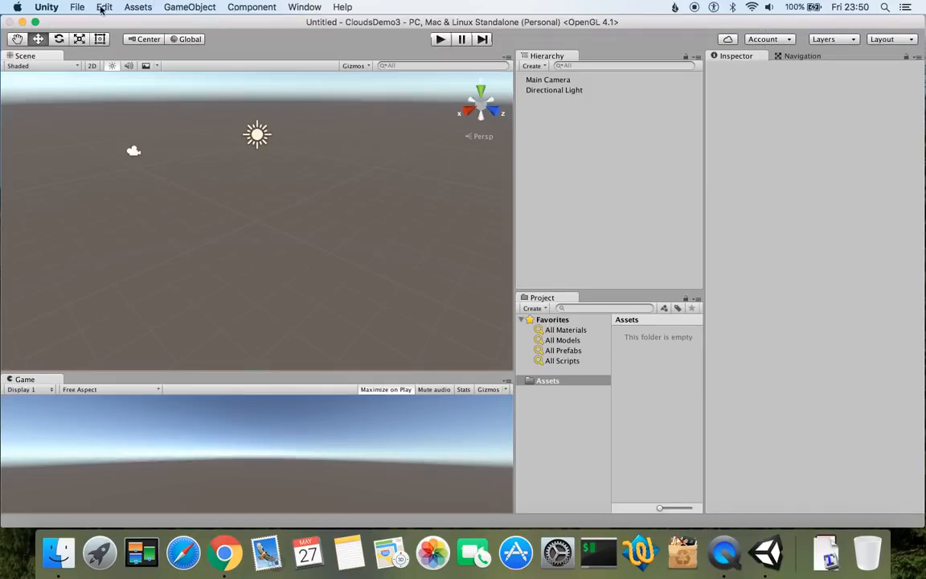
# Add a Terrain object to the empty scene.
pyautogui.moveTo(286, 291); pyautogui.dragTo(336, 137, button='right')
pyautogui.click(246, 5)
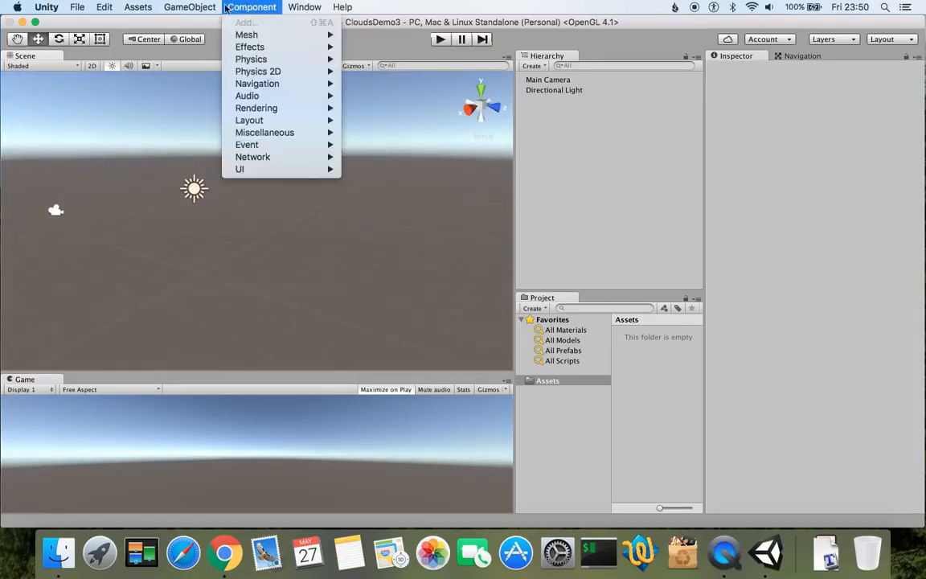
pyautogui.moveTo(190, 7)
pyautogui.moveTo(201, 46)
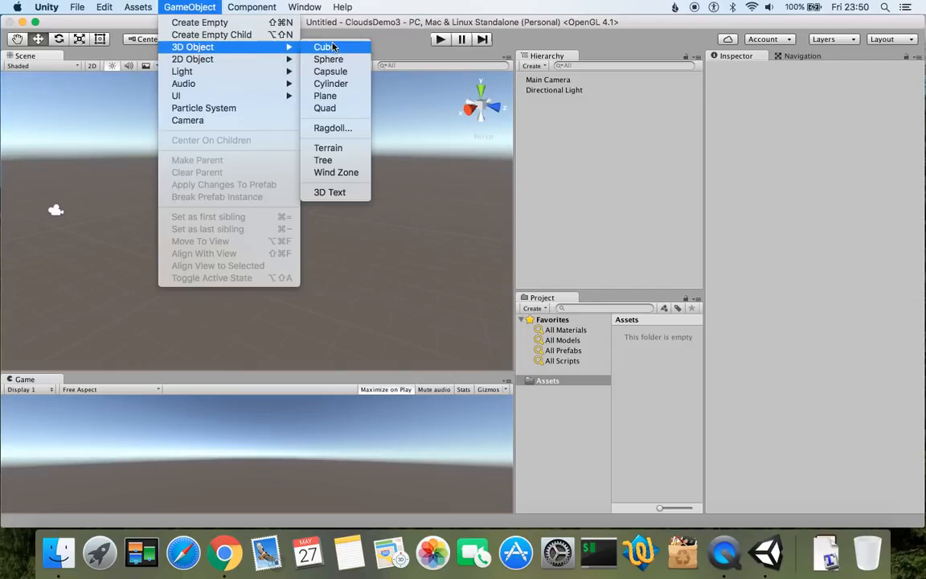
pyautogui.click(346, 153)
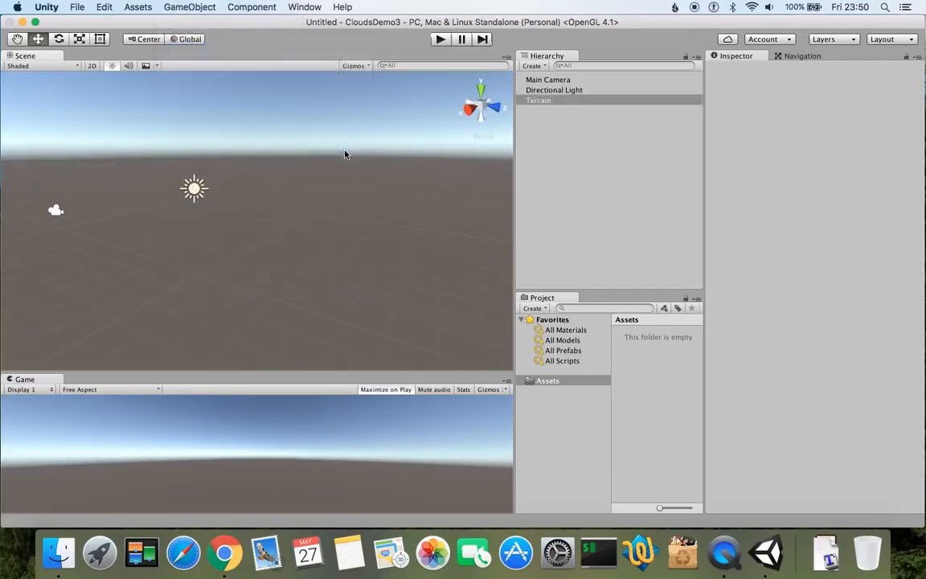
pyautogui.keyDown('alt'); pyautogui.moveTo(411, 233); pyautogui.dragTo(225, 238); pyautogui.keyUp('alt')
pyautogui.scroll(-5, 269, 234)
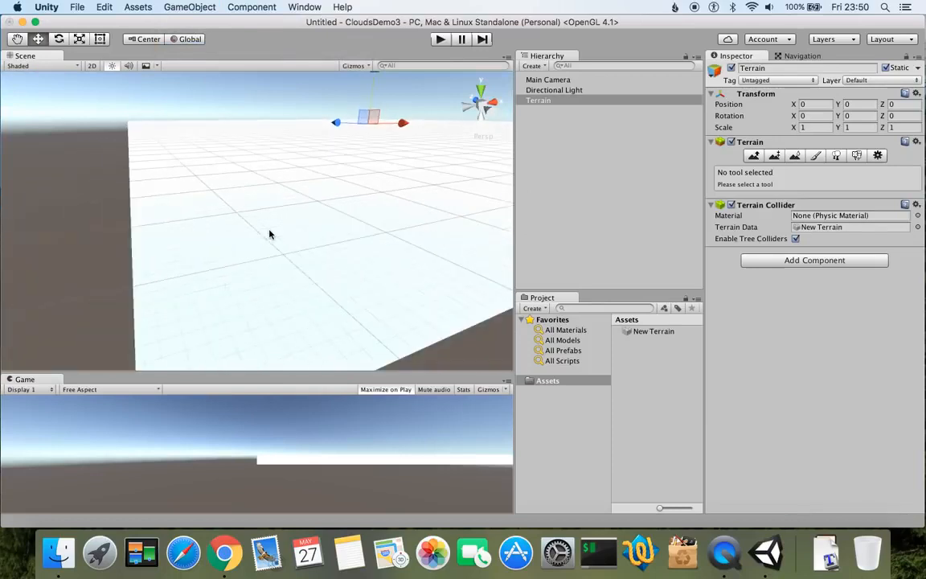
# Import the complete ParticleSystems standard package into the project.
pyautogui.click(148, 10)
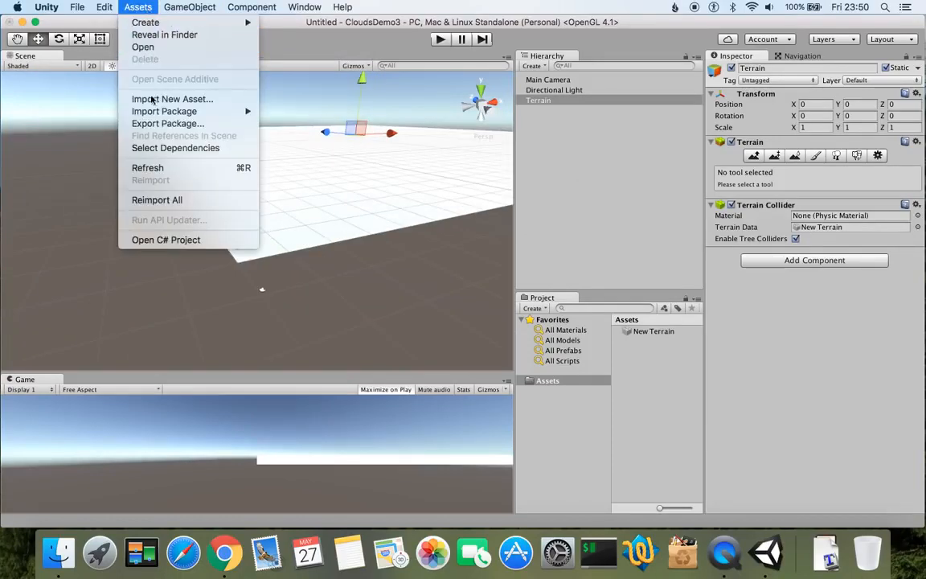
pyautogui.moveTo(145, 111)
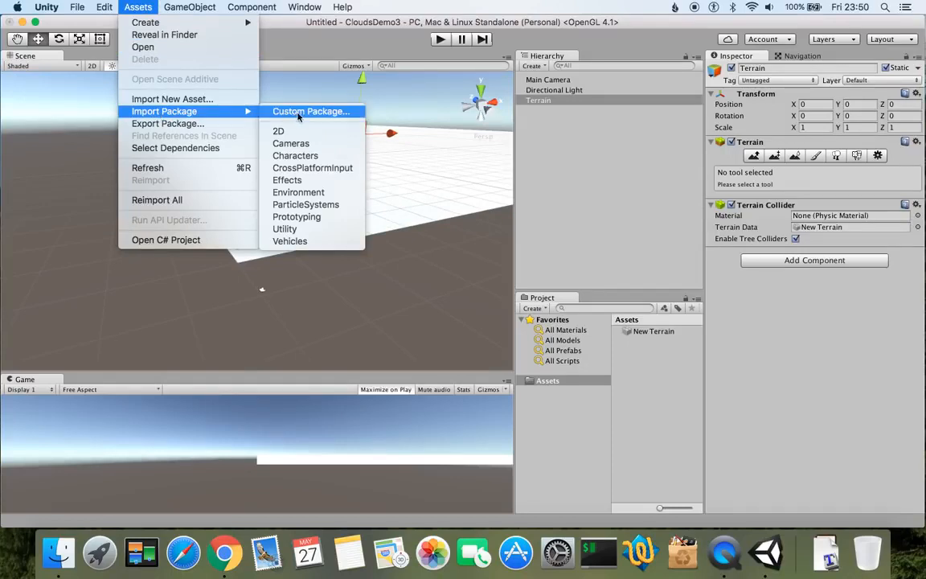
pyautogui.click(321, 206)
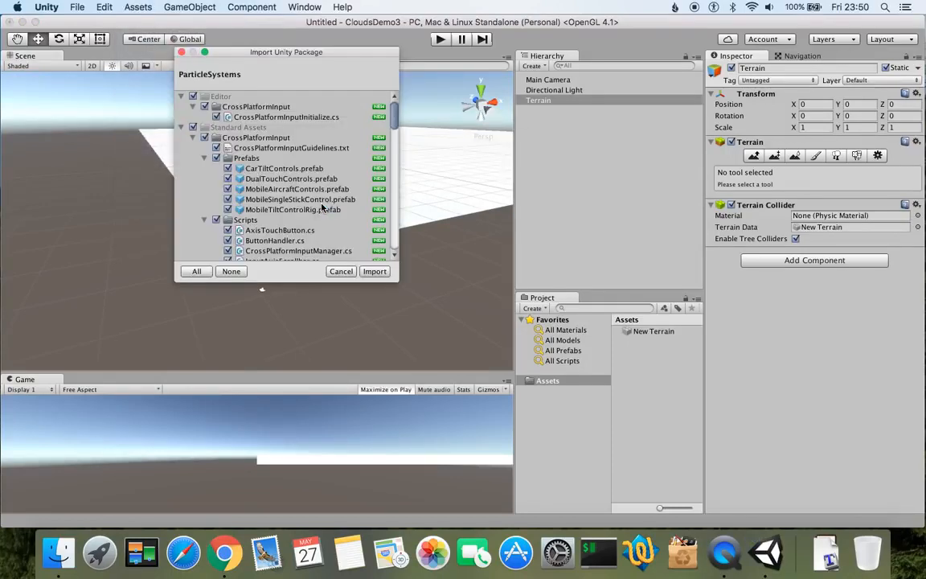
pyautogui.click(386, 273)
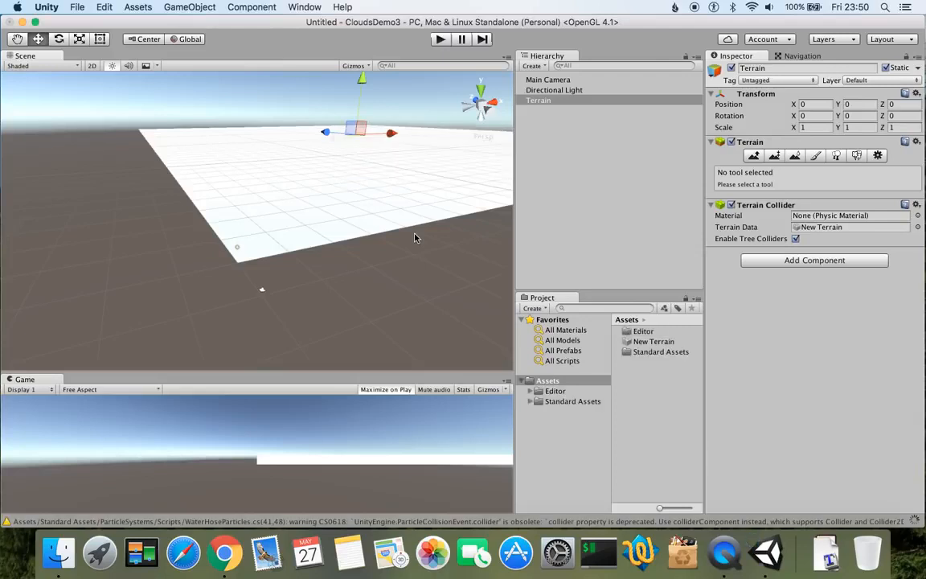
# Import the Environment standard package with its new SpeedTree and other environment assets.
pyautogui.click(104, 6)
pyautogui.moveTo(143, 8)
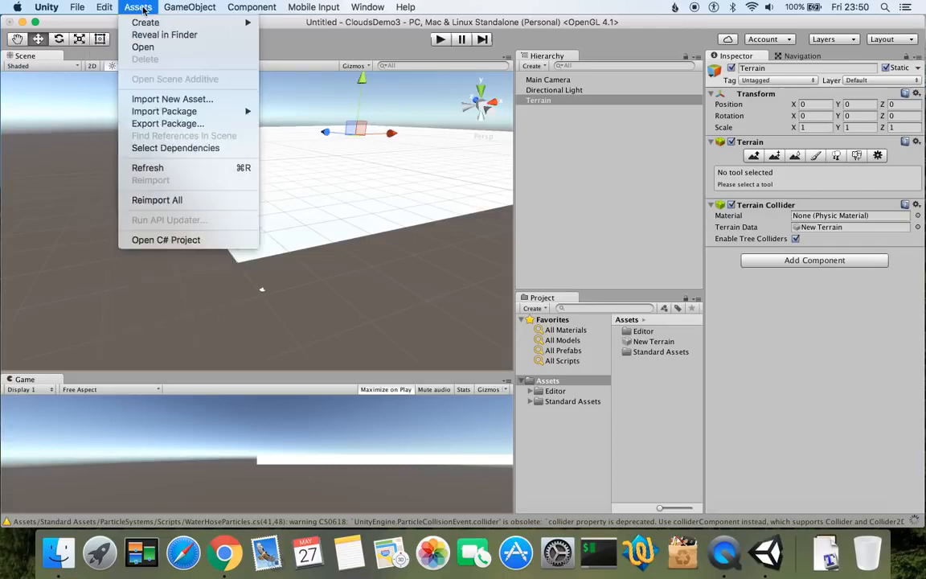
pyautogui.click(143, 8)
pyautogui.click(143, 8)
pyautogui.moveTo(252, 114)
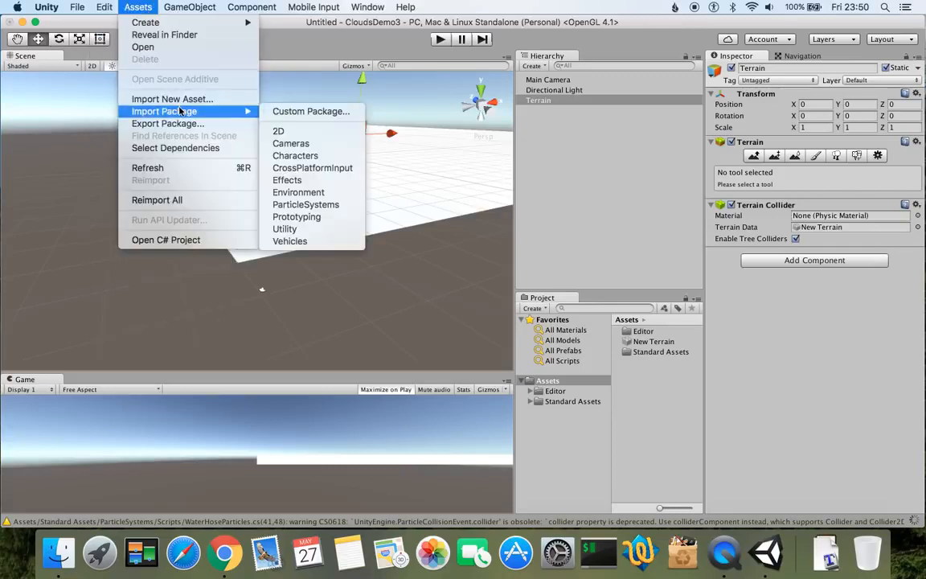
pyautogui.click(308, 193)
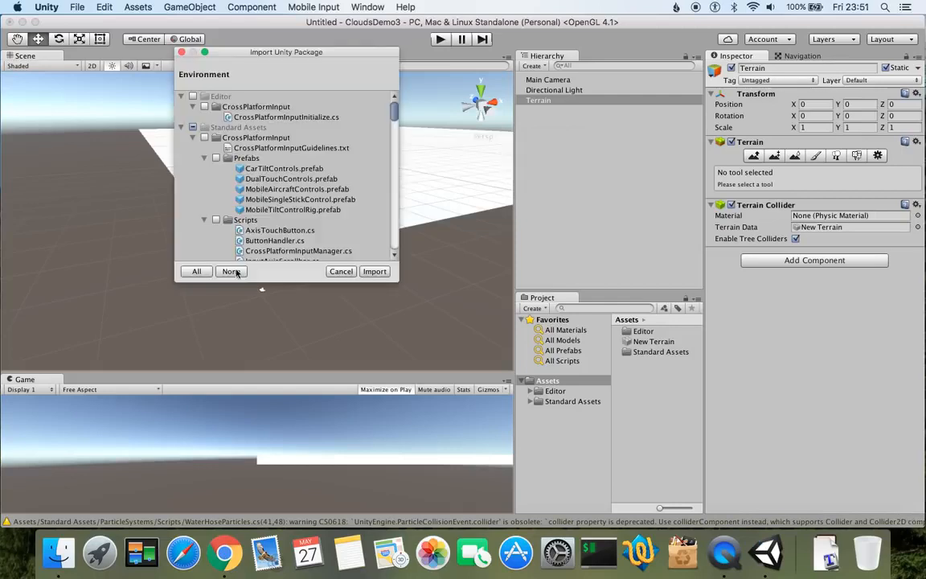
pyautogui.scroll(-15, 362, 144)
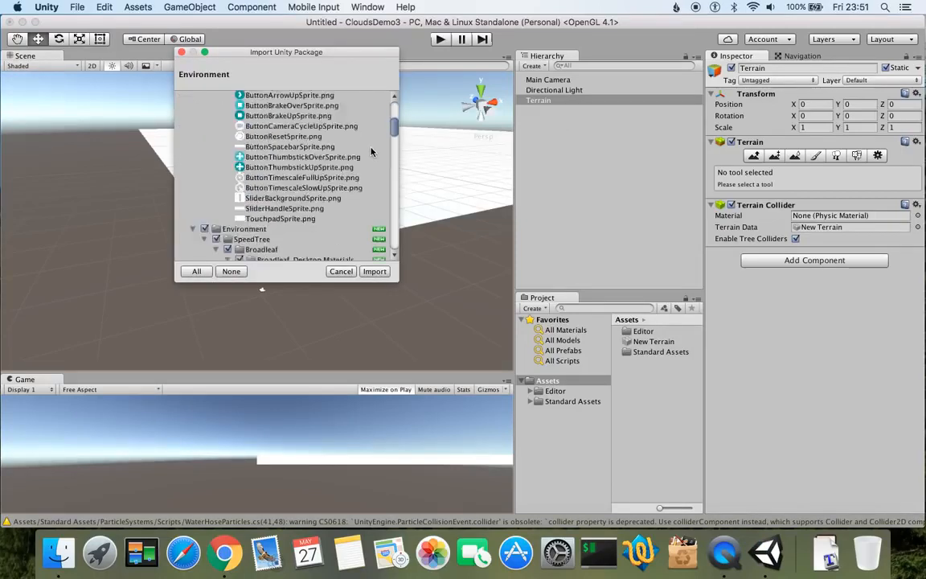
pyautogui.scroll(-10, 371, 151)
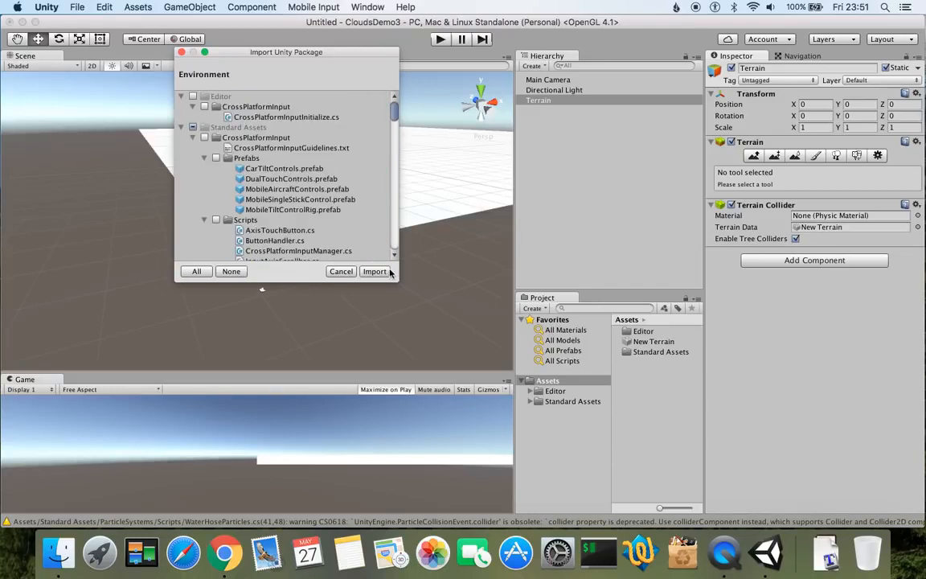
pyautogui.click(384, 272)
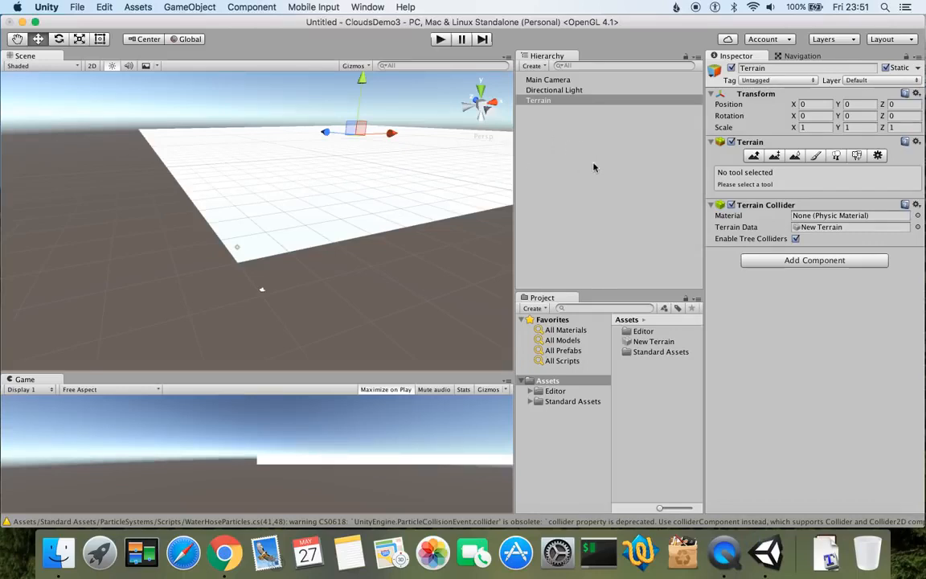
pyautogui.click(595, 166)
pyautogui.click(553, 90)
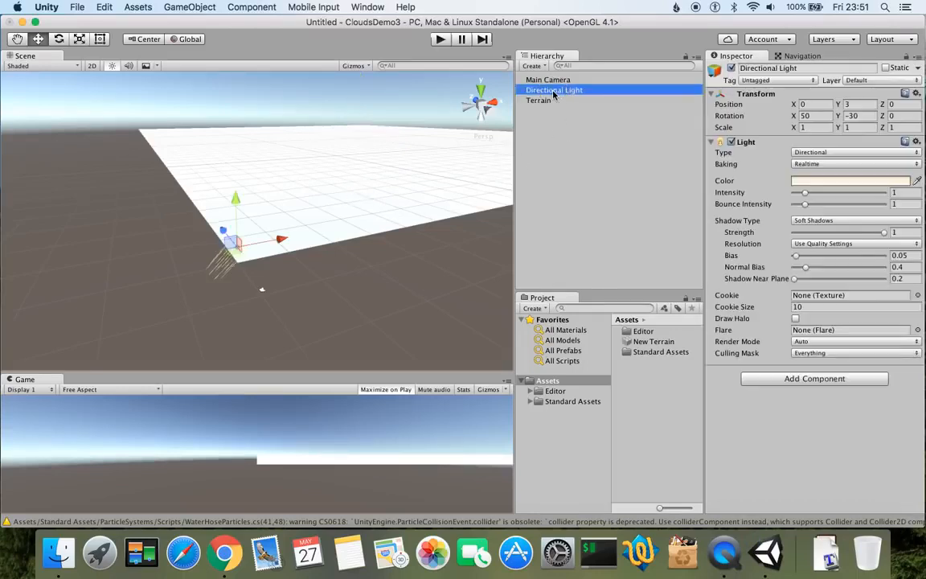
pyautogui.keyDown('alt'); pyautogui.click(438, 203); pyautogui.keyUp('alt')
pyautogui.keyDown('alt'); pyautogui.moveTo(438, 203); pyautogui.dragTo(335, 209); pyautogui.keyUp('alt')
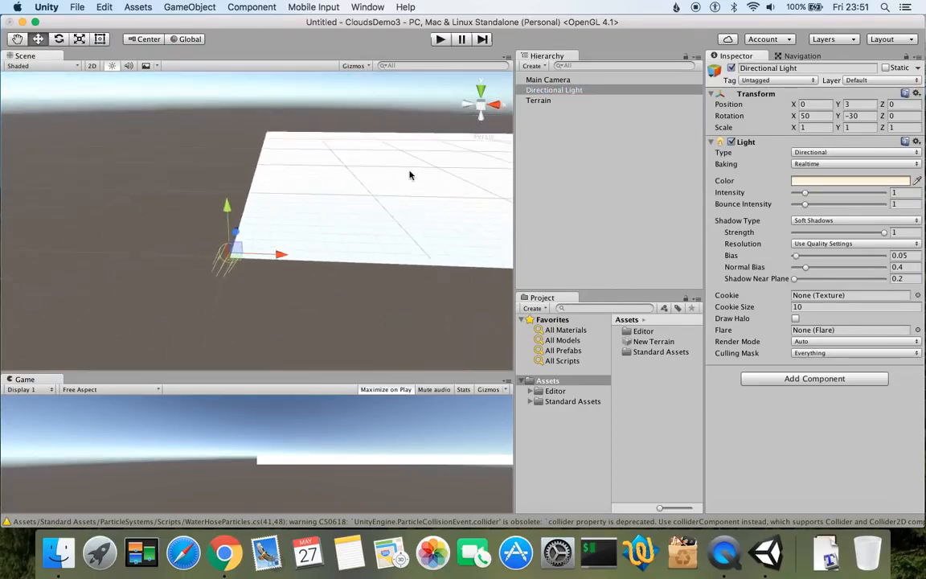
# Add GrassHillAlbedo as the terrain's paint texture, with a tile size of 15 by 15.
pyautogui.click(540, 100)
pyautogui.click(836, 156)
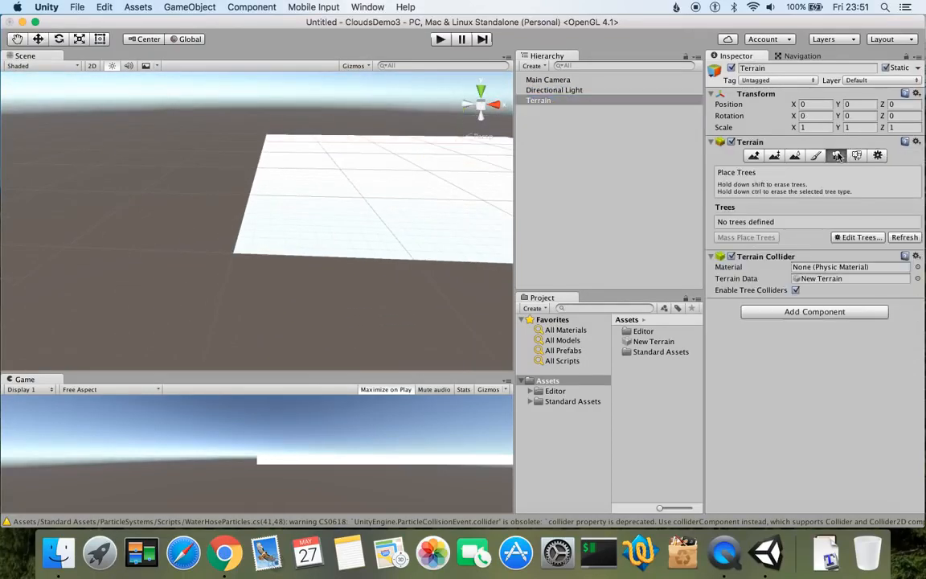
pyautogui.click(814, 156)
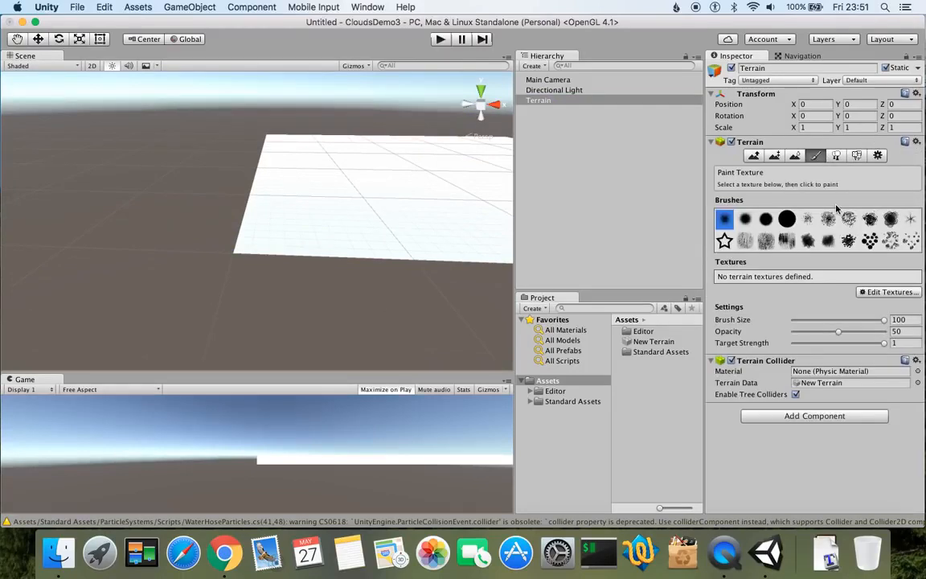
pyautogui.click(887, 291)
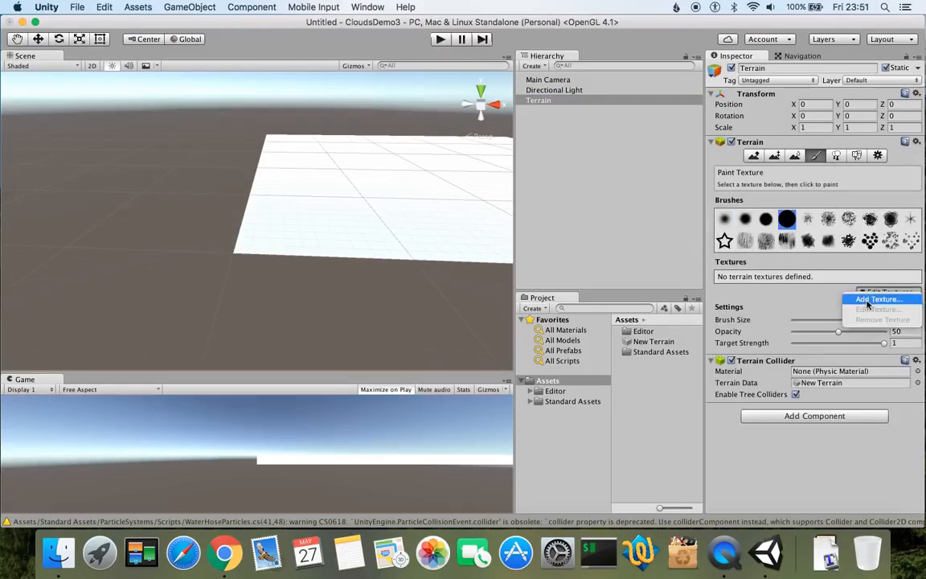
pyautogui.click(813, 299)
pyautogui.click(72, 89)
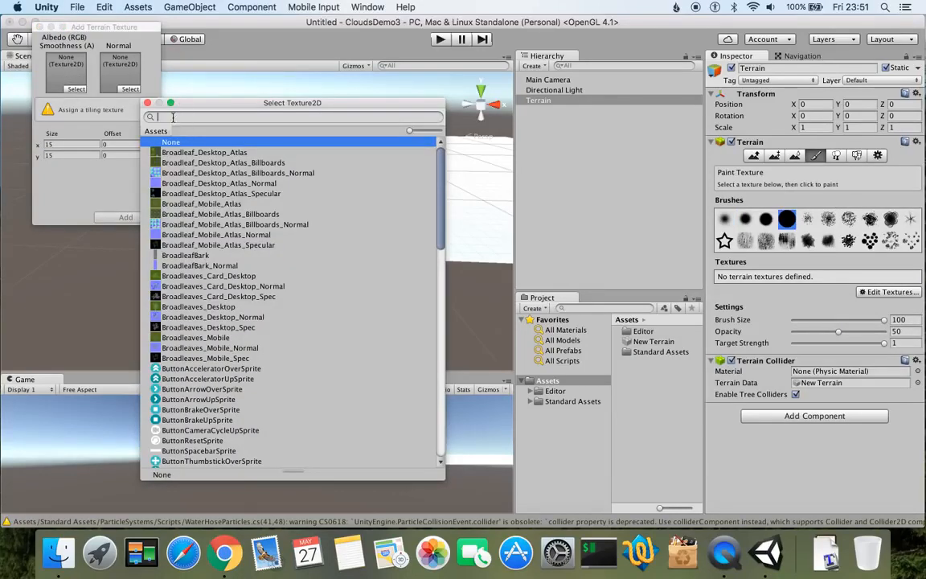
pyautogui.write('gras')
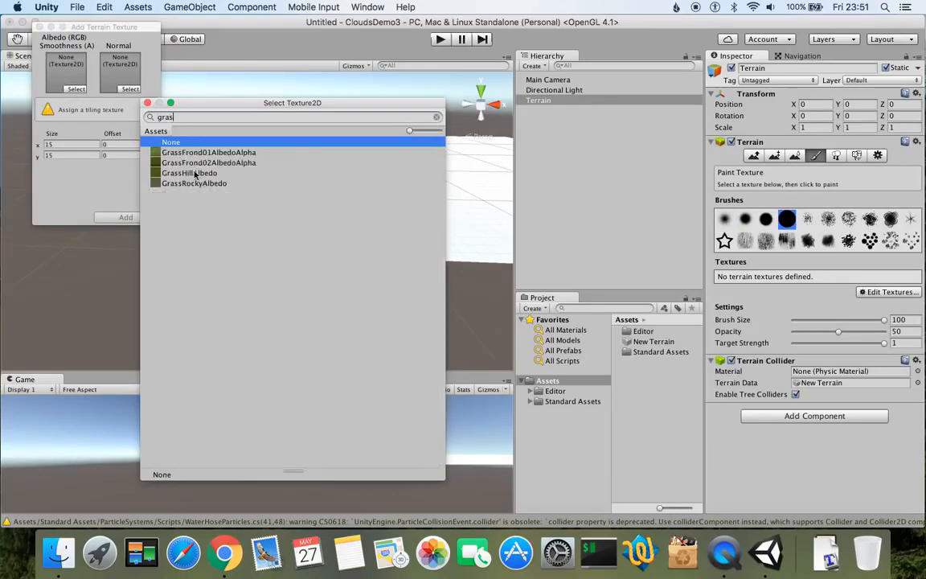
pyautogui.click(190, 172)
pyautogui.doubleClick(193, 174)
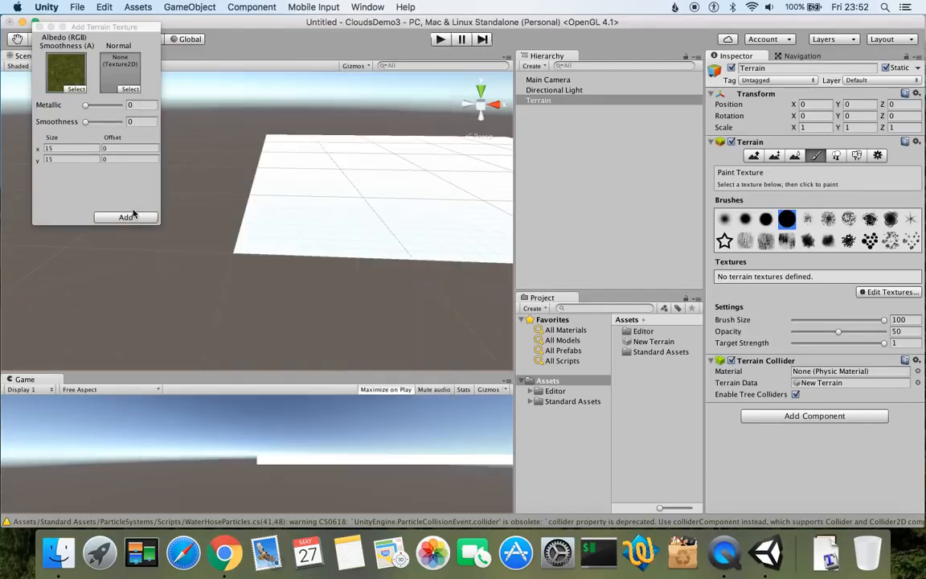
pyautogui.click(125, 217)
# Move the Directional Light straight down below the terrain to a Y position of about -179.
pyautogui.scroll(6, 378, 203)
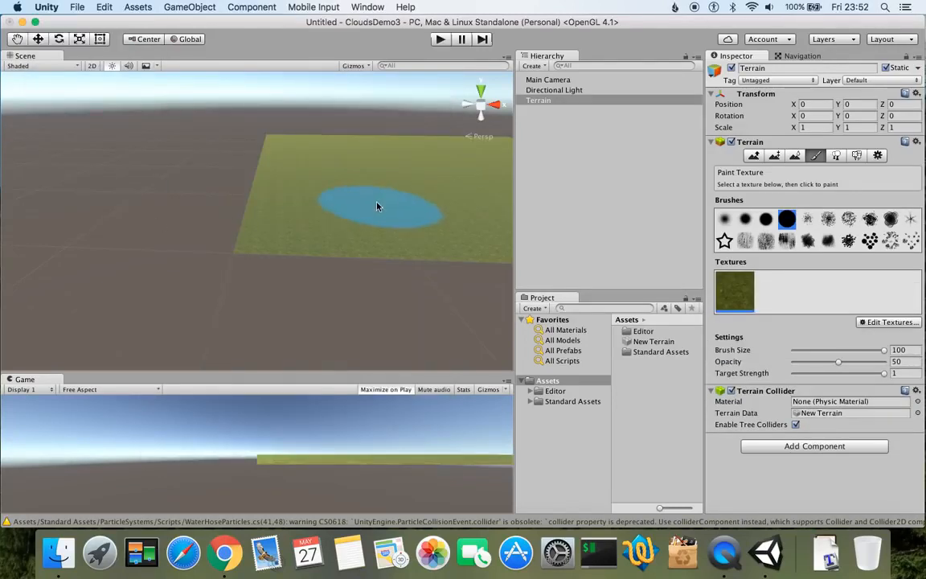
pyautogui.click(544, 91)
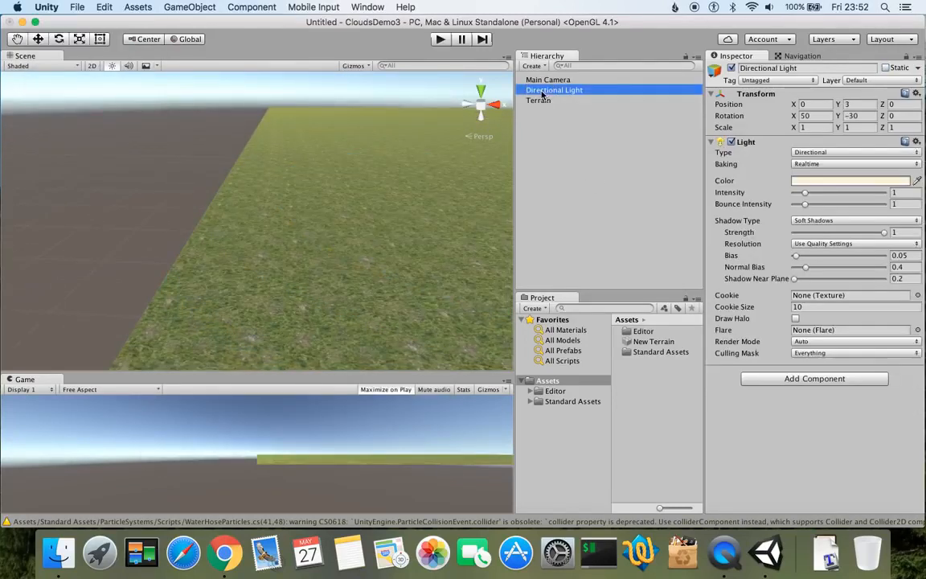
pyautogui.moveTo(322, 275); pyautogui.dragTo(104, 181, button='middle')
pyautogui.scroll(-10, 315, 215)
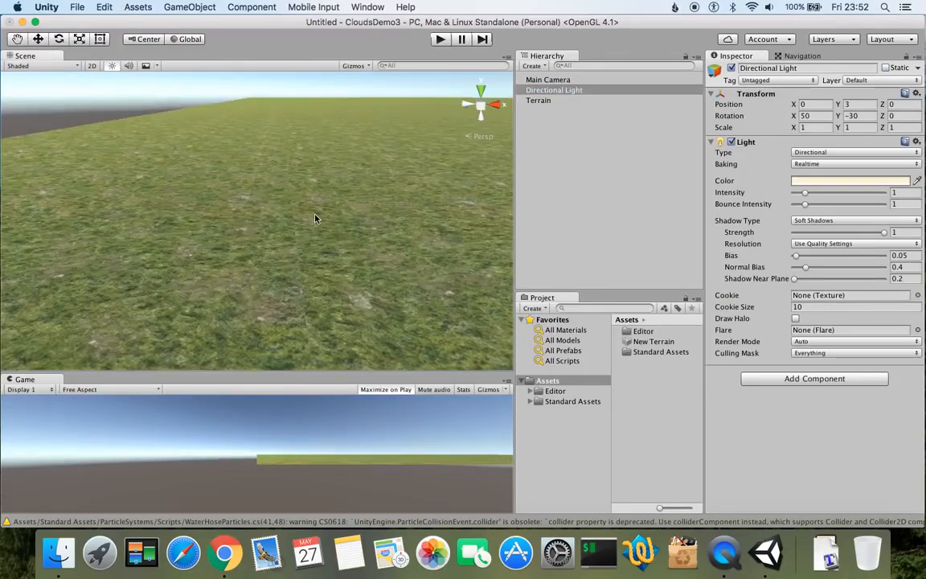
pyautogui.moveTo(347, 233); pyautogui.dragTo(482, 173, button='right')
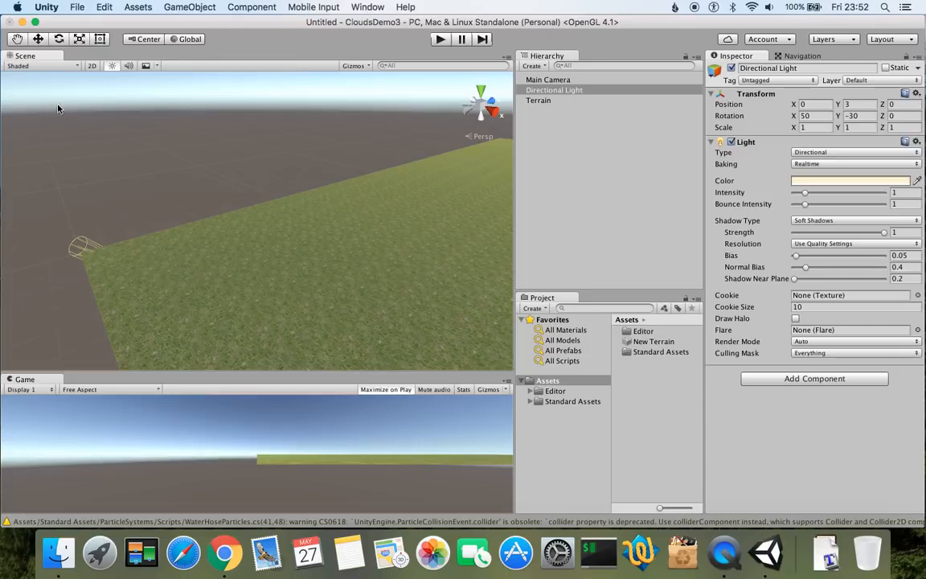
pyautogui.scroll(-5, 149, 236)
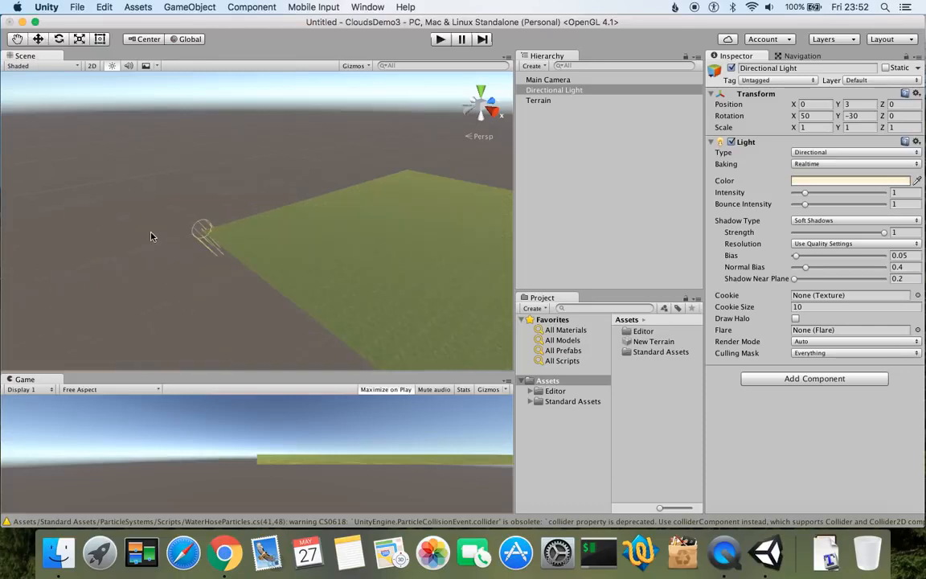
pyautogui.click(563, 79)
pyautogui.click(566, 91)
pyautogui.click(40, 40)
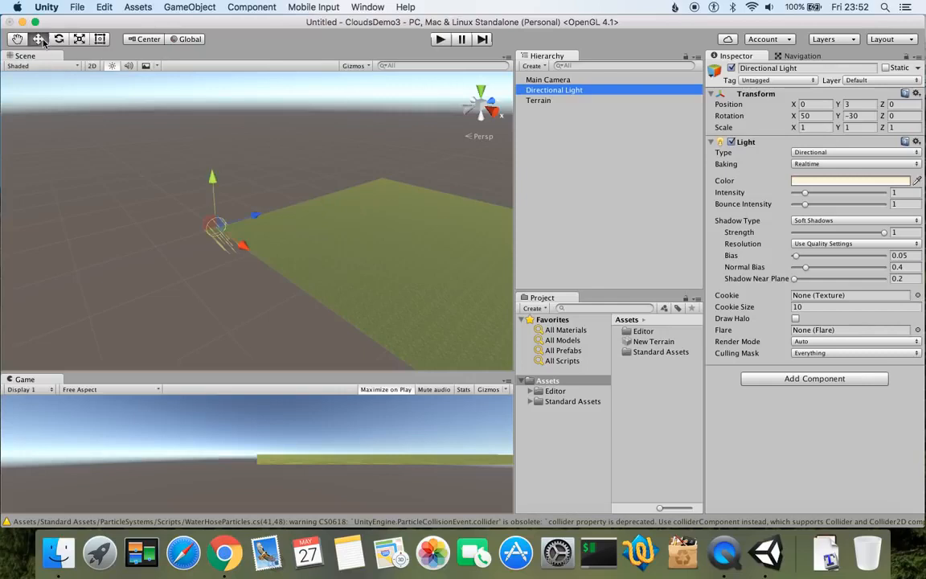
pyautogui.moveTo(212, 178); pyautogui.dragTo(237, 267)
pyautogui.moveTo(127, 250); pyautogui.dragTo(238, 277, button='right')
pyautogui.moveTo(238, 276); pyautogui.dragTo(234, 262, button='middle')
pyautogui.scroll(5, 366, 234)
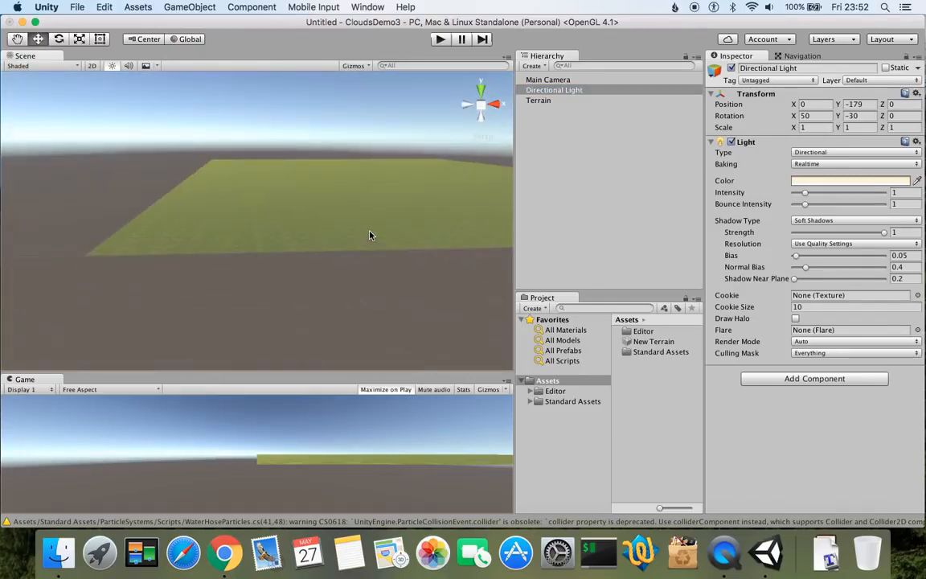
# Place the DustStorm prefab from the Standard Assets ParticleSystems prefabs on the grass terrain near its edge.
pyautogui.scroll(5, 200, 248)
pyautogui.moveTo(149, 214); pyautogui.dragTo(301, 262, button='right')
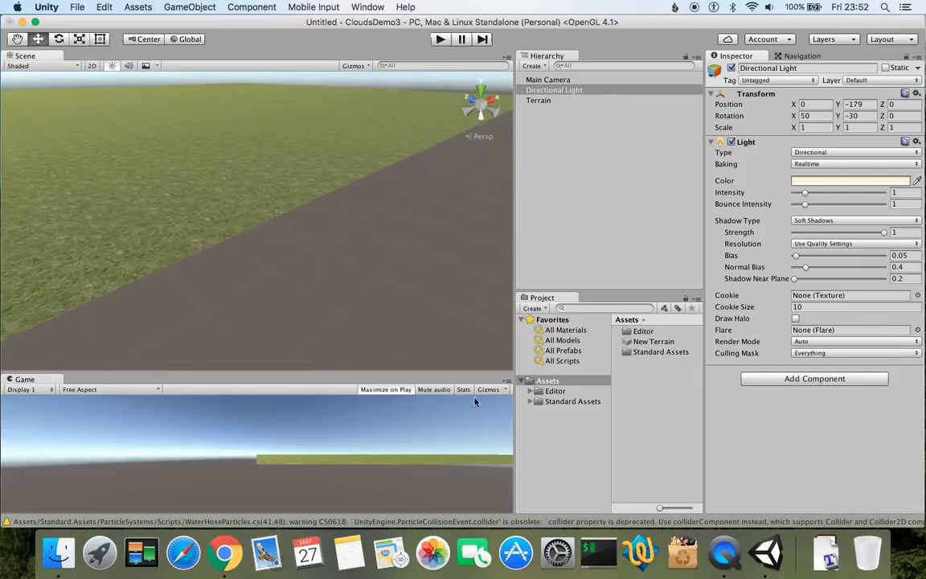
pyautogui.click(529, 401)
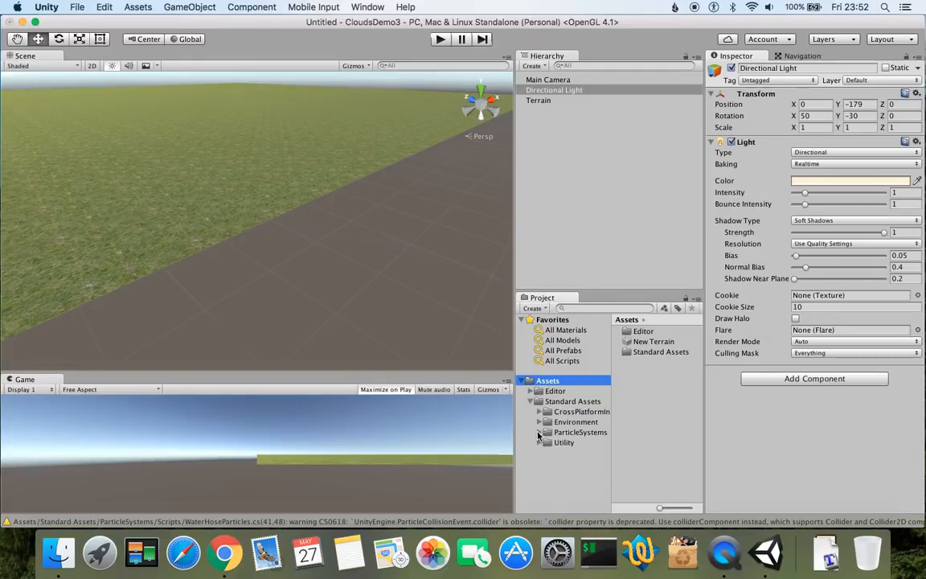
pyautogui.click(540, 432)
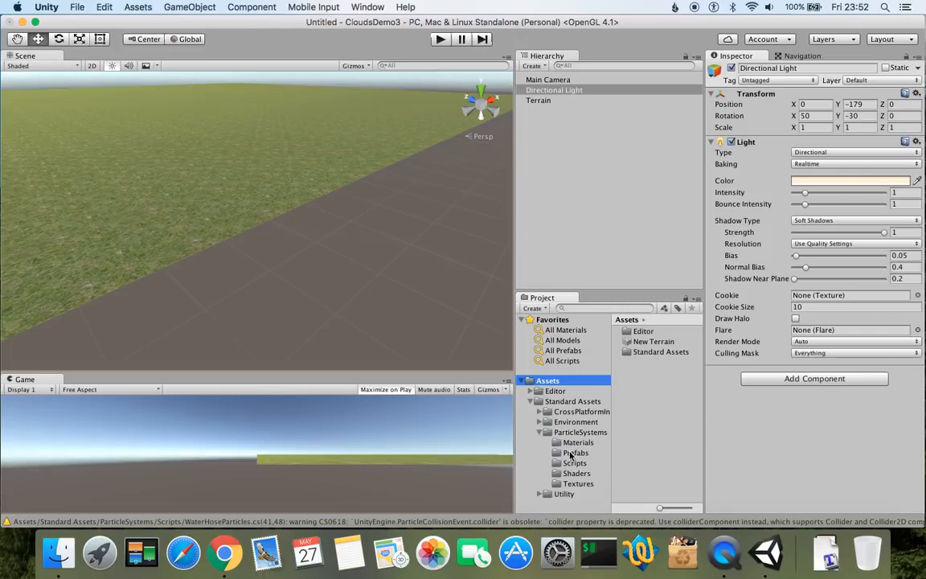
pyautogui.click(572, 452)
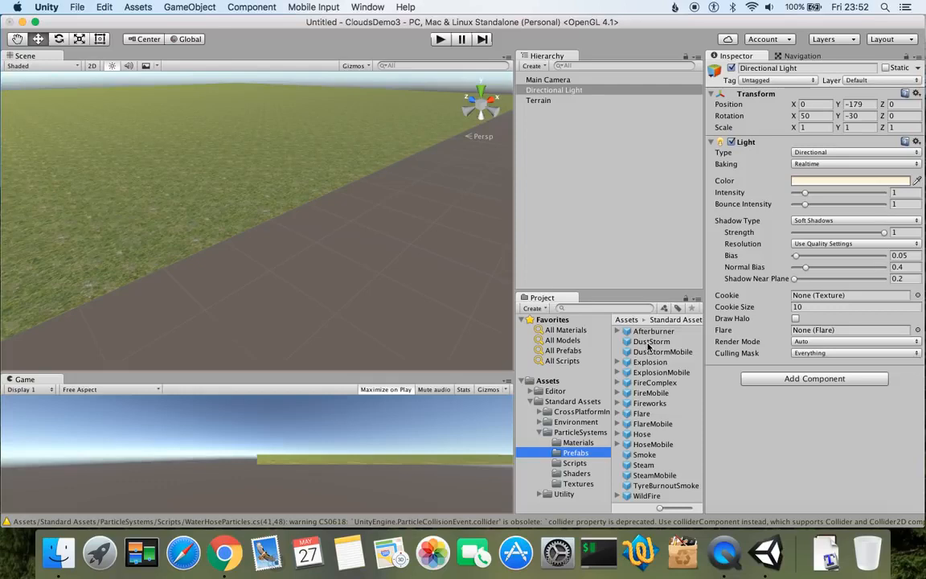
pyautogui.moveTo(649, 345); pyautogui.dragTo(201, 179)
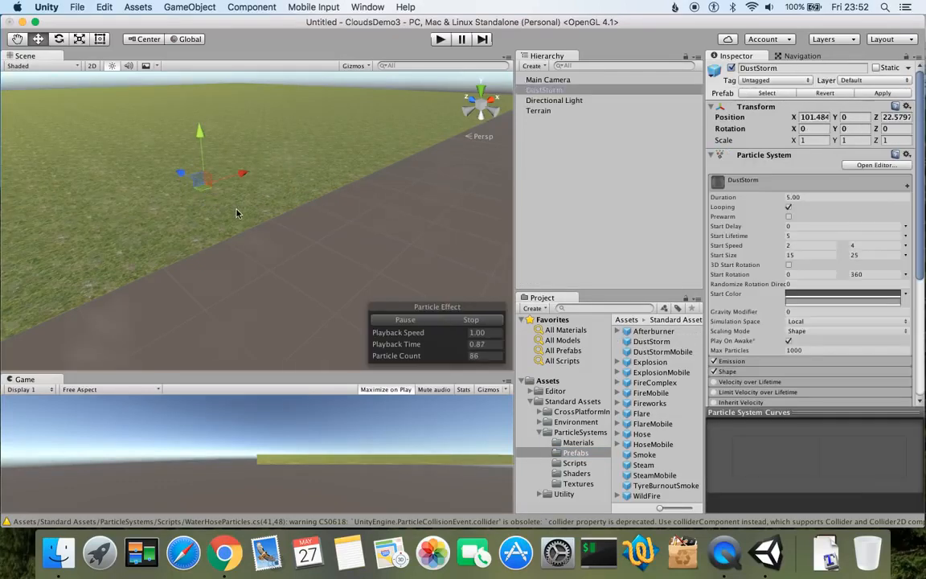
# Move the DustStorm farther onto the terrain along the Z axis, to a Z position of about 65.5.
pyautogui.scroll(-5, 318, 213)
pyautogui.scroll(8, 318, 211)
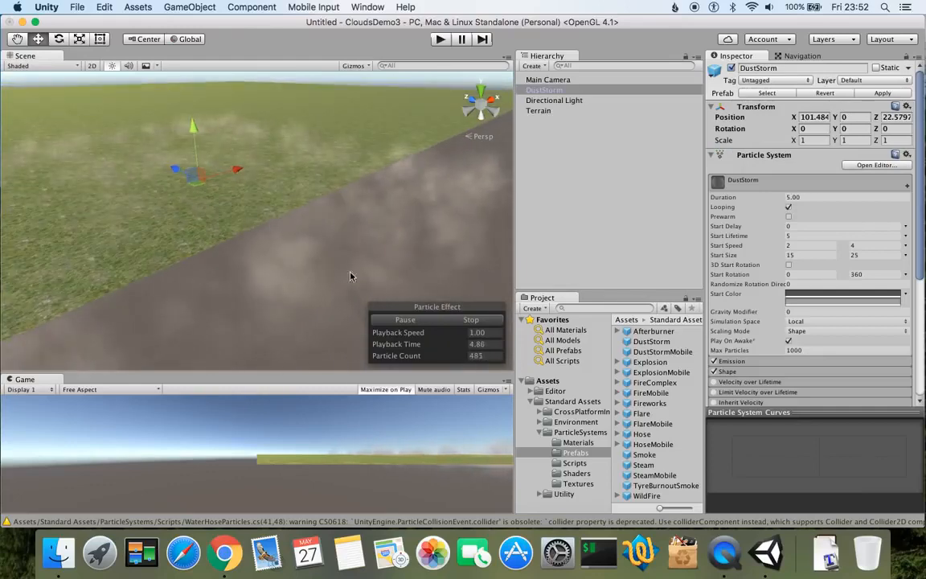
pyautogui.keyDown('alt'); pyautogui.moveTo(185, 182); pyautogui.dragTo(337, 231); pyautogui.keyUp('alt')
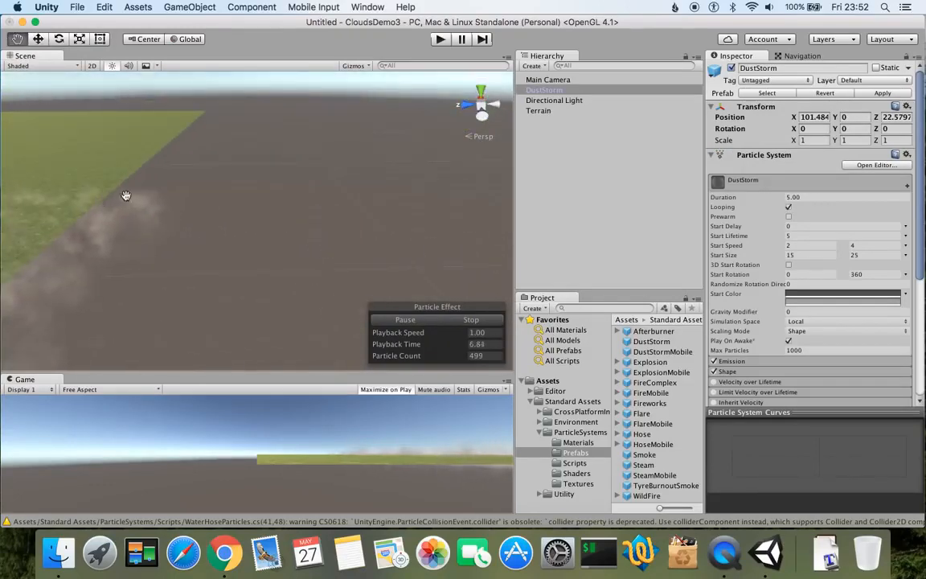
pyautogui.keyDown('alt'); pyautogui.moveTo(127, 196); pyautogui.dragTo(181, 192); pyautogui.keyUp('alt')
pyautogui.moveTo(254, 248); pyautogui.dragTo(68, 253)
# Examine the DustStorm's particles and its place on the terrain from several angles and distances.
pyautogui.keyDown('alt'); pyautogui.moveTo(393, 190); pyautogui.dragTo(136, 239); pyautogui.keyUp('alt')
pyautogui.moveTo(354, 196); pyautogui.dragTo(318, 191, button='middle')
pyautogui.scroll(-5, 272, 168)
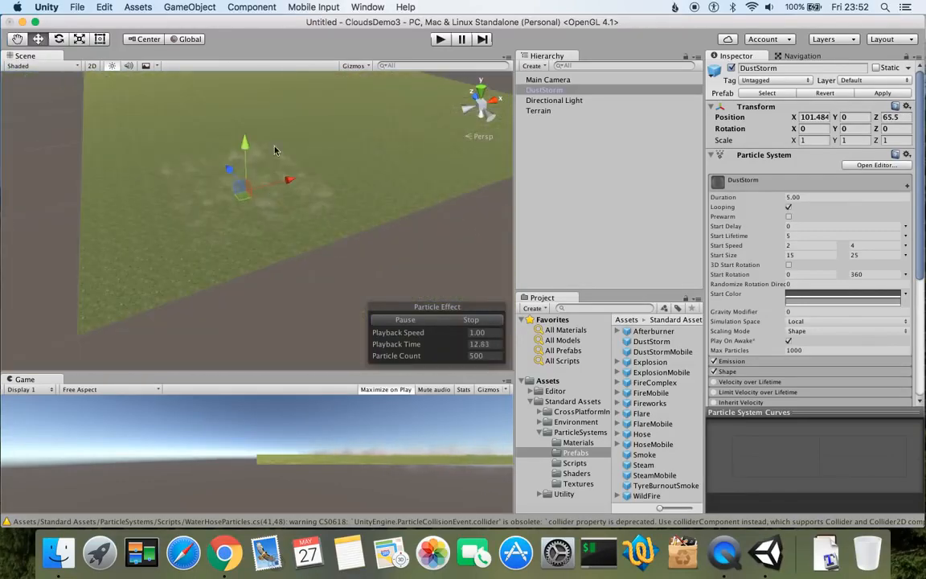
pyautogui.scroll(5, 311, 186)
pyautogui.scroll(-2, 296, 217)
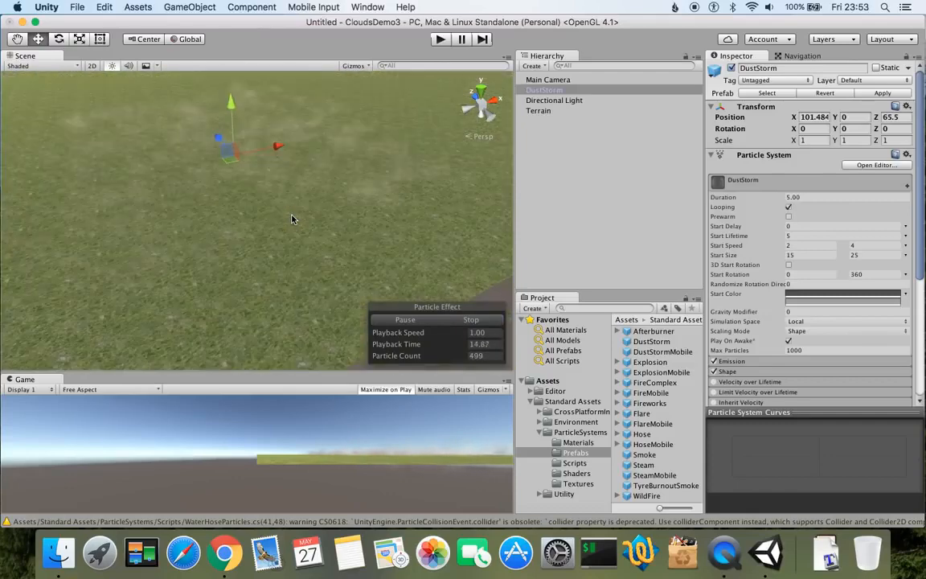
pyautogui.moveTo(224, 234); pyautogui.dragTo(332, 185, button='right')
pyautogui.moveTo(140, 224); pyautogui.dragTo(193, 203, button='middle')
pyautogui.scroll(2, 273, 133)
pyautogui.moveTo(201, 156); pyautogui.dragTo(310, 154, button='right')
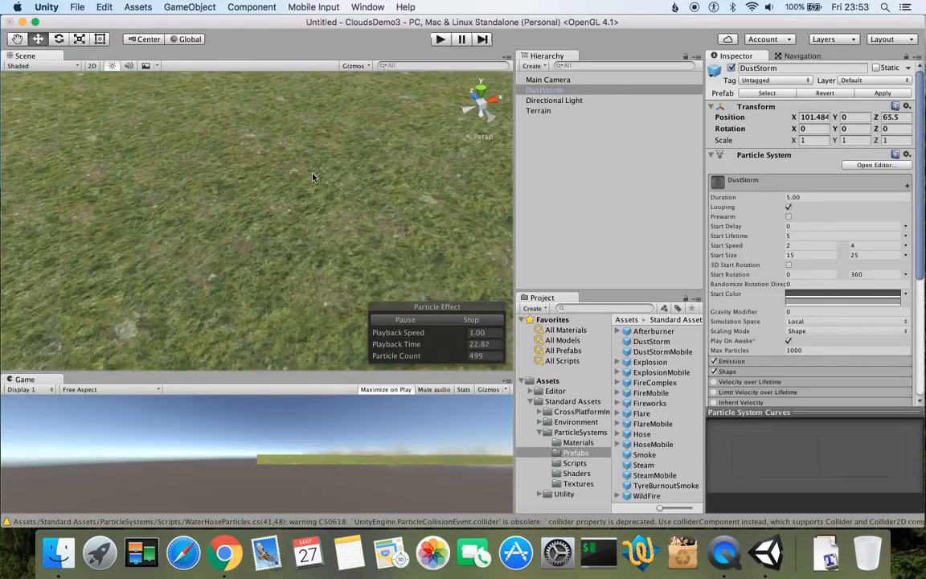
pyautogui.scroll(-10, 313, 175)
pyautogui.moveTo(330, 185); pyautogui.dragTo(151, 202, button='middle')
pyautogui.moveTo(292, 170); pyautogui.dragTo(160, 156, button='right')
pyautogui.moveTo(295, 197); pyautogui.dragTo(168, 163, button='right')
pyautogui.moveTo(312, 200); pyautogui.dragTo(211, 230, button='middle')
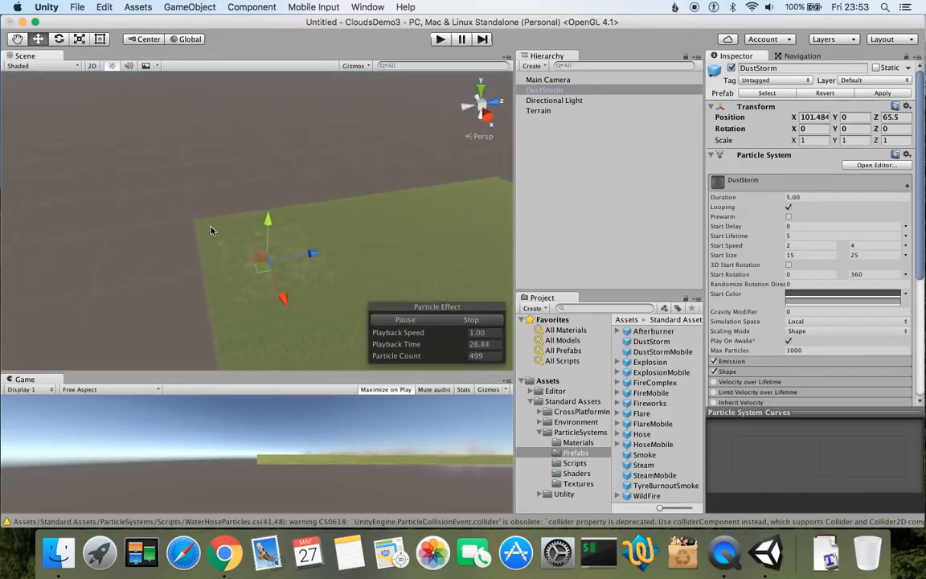
pyautogui.scroll(5, 211, 231)
pyautogui.scroll(-3, 272, 301)
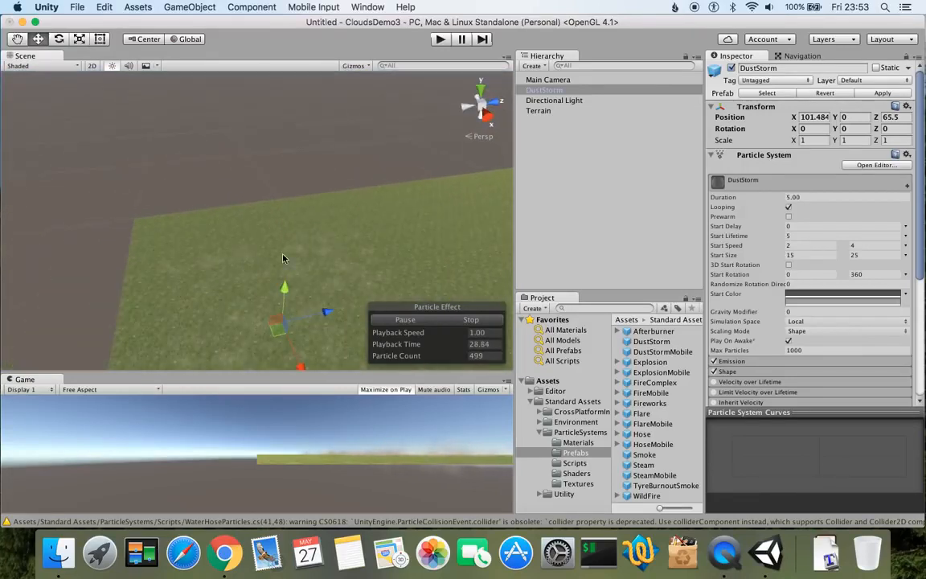
# Raise the DustStorm straight up above the terrain to a Y position of about 358.
pyautogui.moveTo(161, 258); pyautogui.dragTo(275, 302, button='right')
pyautogui.scroll(-6, 275, 297)
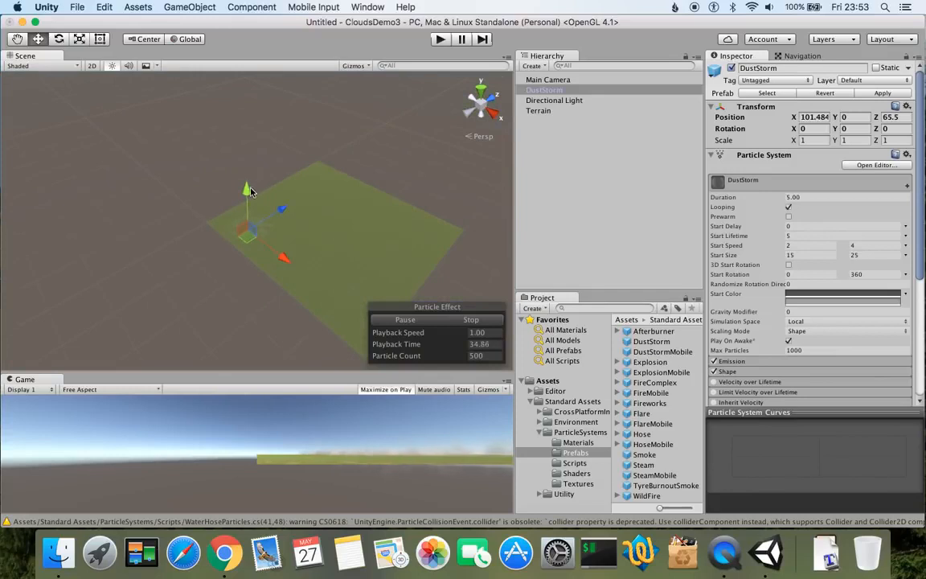
pyautogui.moveTo(247, 190); pyautogui.dragTo(244, 95)
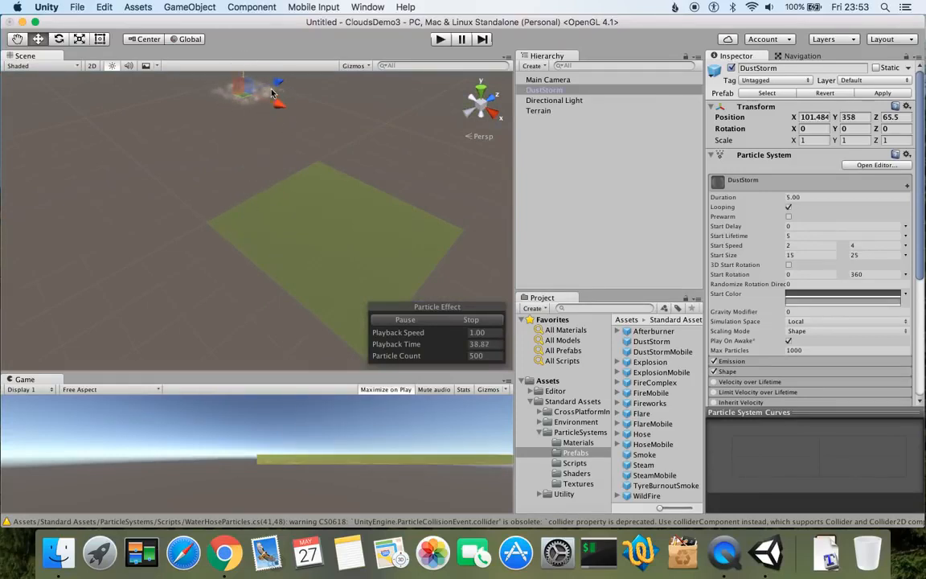
# Examine the raised DustStorm from below against the sky, both close up and from farther away.
pyautogui.scroll(2, 275, 155)
pyautogui.moveTo(254, 125); pyautogui.dragTo(256, 157, button='middle')
pyautogui.scroll(5, 257, 158)
pyautogui.moveTo(288, 201); pyautogui.dragTo(282, 96, button='right')
pyautogui.moveTo(283, 171); pyautogui.dragTo(281, 93, button='middle')
pyautogui.moveTo(251, 240); pyautogui.dragTo(240, 146, button='right')
pyautogui.moveTo(247, 285); pyautogui.dragTo(225, 245, button='middle')
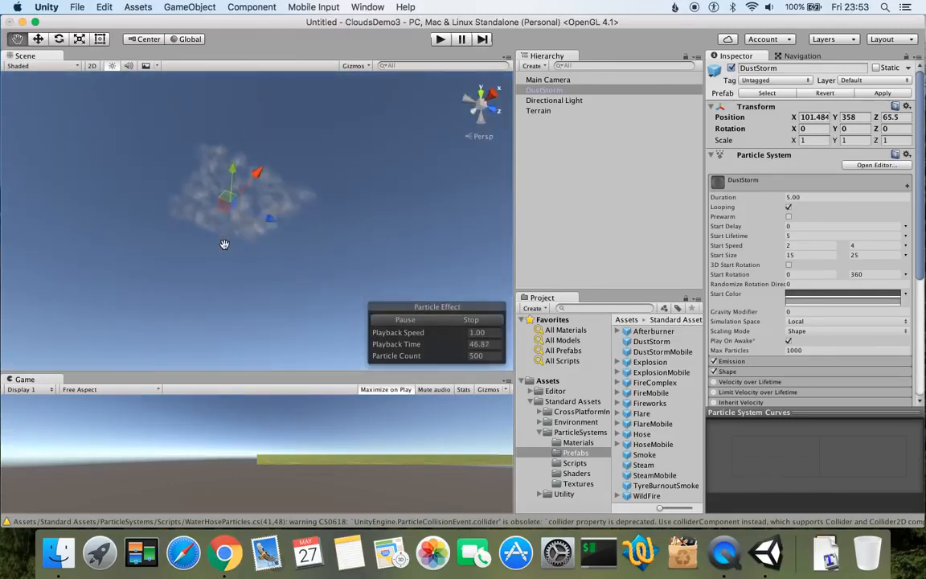
pyautogui.scroll(8, 228, 238)
pyautogui.moveTo(281, 287); pyautogui.dragTo(217, 200, button='right')
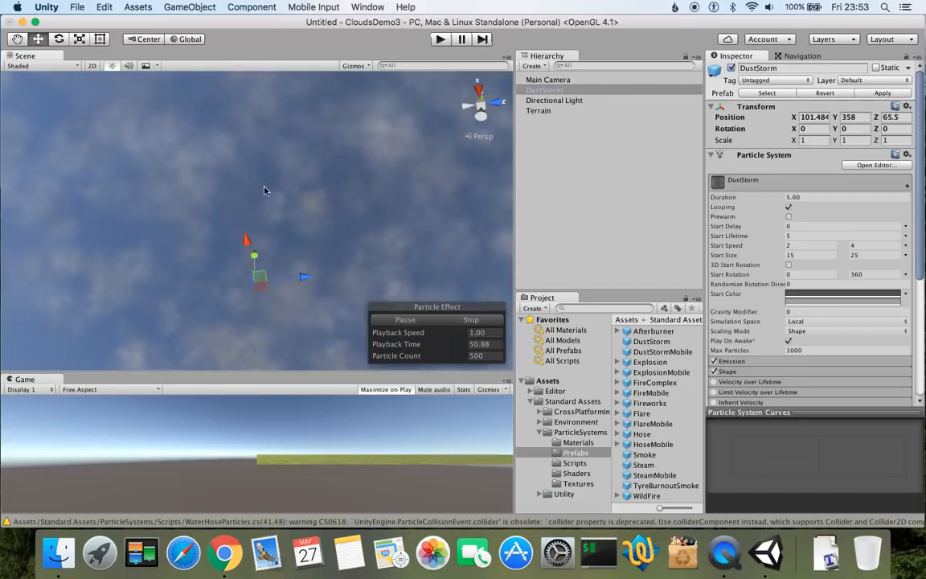
pyautogui.scroll(-5, 290, 180)
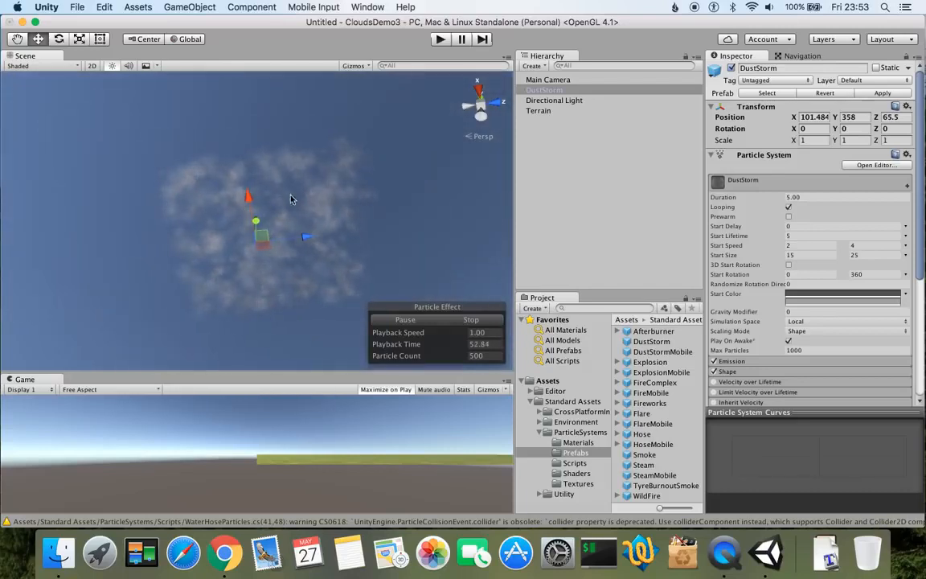
pyautogui.scroll(-2, 285, 201)
pyautogui.scroll(5, 316, 225)
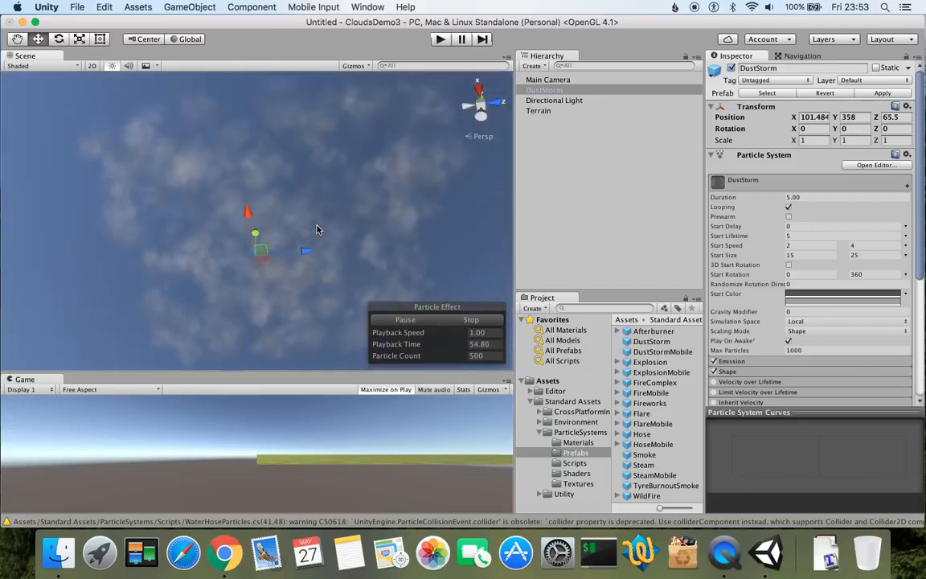
# Compare the floating DustStorm's size and position with the terrain from below, above and the side.
pyautogui.moveTo(207, 232); pyautogui.dragTo(295, 437, button='right')
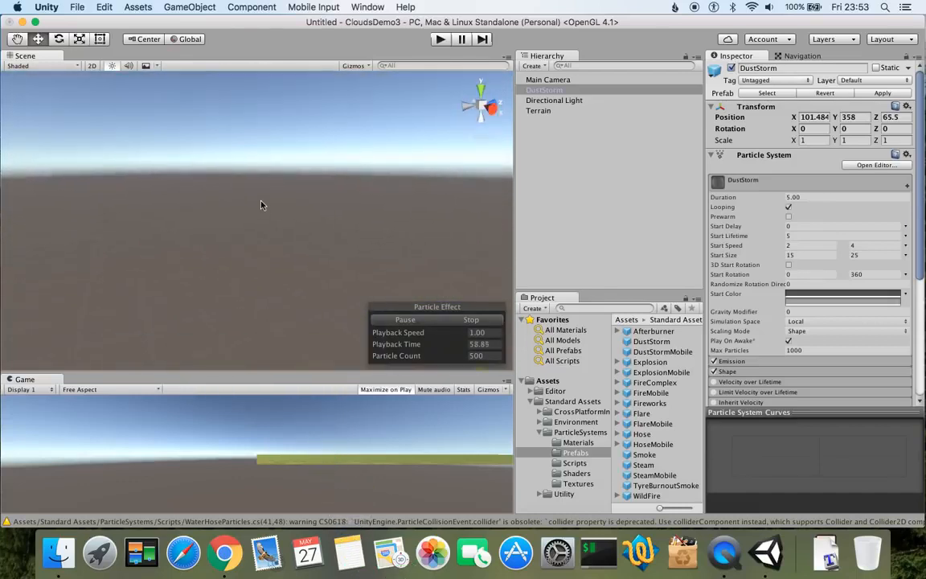
pyautogui.moveTo(266, 221); pyautogui.dragTo(217, 141, button='middle')
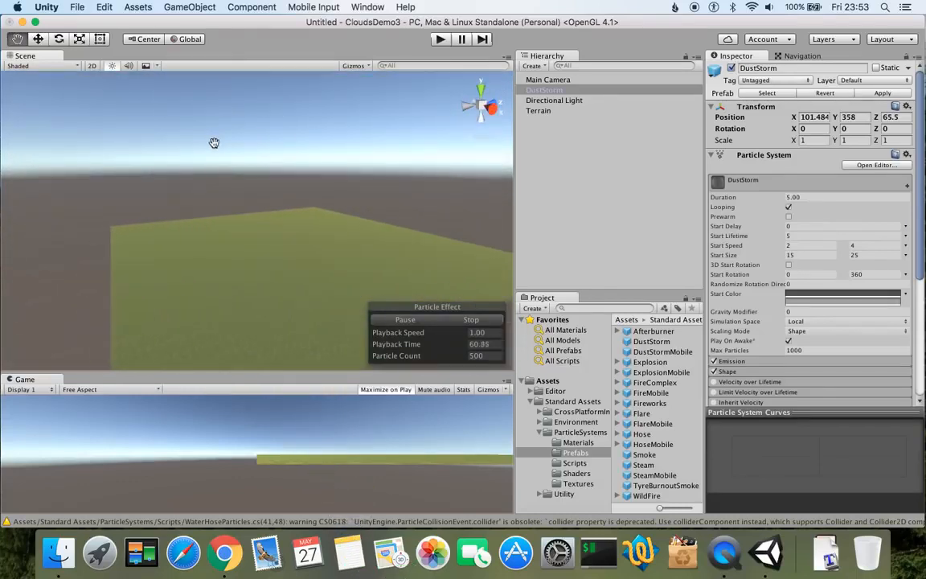
pyautogui.scroll(3, 211, 147)
pyautogui.scroll(2, 209, 148)
pyautogui.moveTo(233, 296); pyautogui.dragTo(160, 146, button='right')
pyautogui.moveTo(200, 270); pyautogui.dragTo(138, 142, button='right')
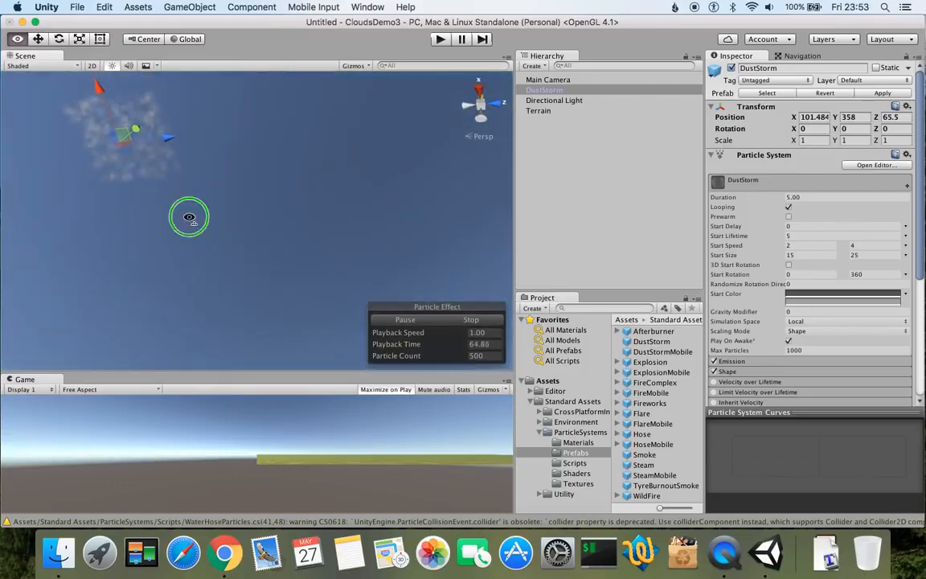
pyautogui.moveTo(191, 229); pyautogui.dragTo(72, 180, button='right')
pyautogui.moveTo(193, 245); pyautogui.dragTo(69, 284, button='right')
pyautogui.moveTo(121, 299); pyautogui.dragTo(265, 274, button='right')
pyautogui.moveTo(173, 165); pyautogui.dragTo(263, 246, button='right')
pyautogui.moveTo(304, 226); pyautogui.dragTo(369, 289, button='middle')
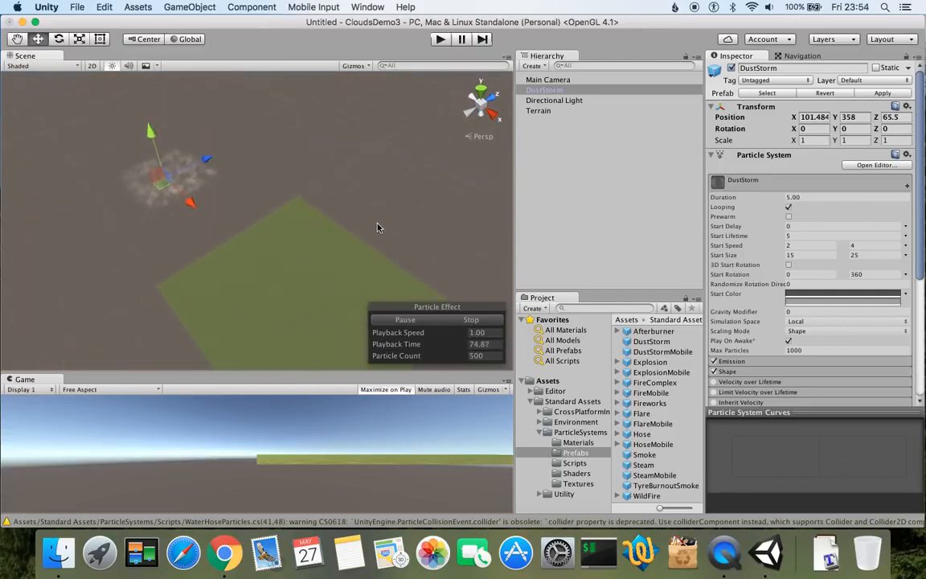
pyautogui.moveTo(377, 223); pyautogui.dragTo(232, 195, button='right')
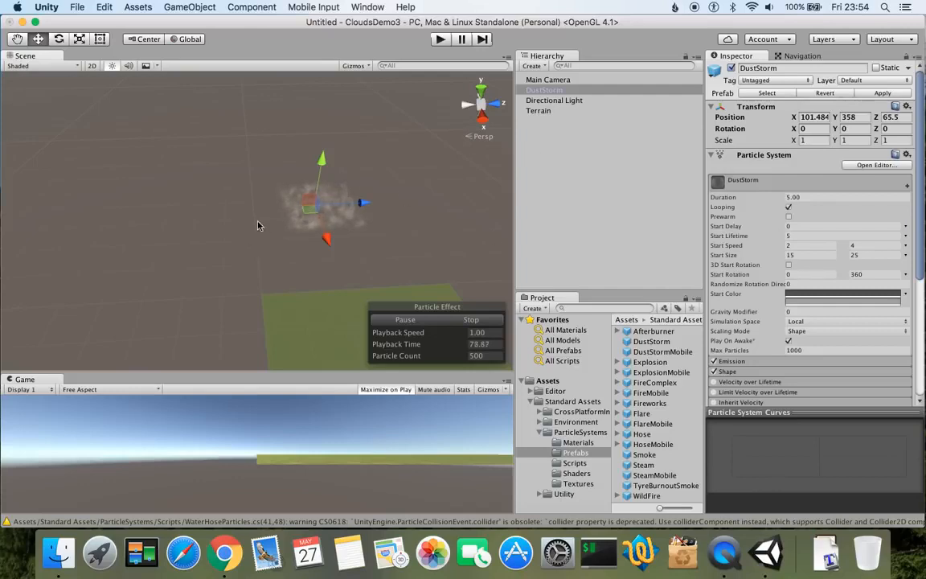
pyautogui.moveTo(357, 228); pyautogui.dragTo(333, 220, button='middle')
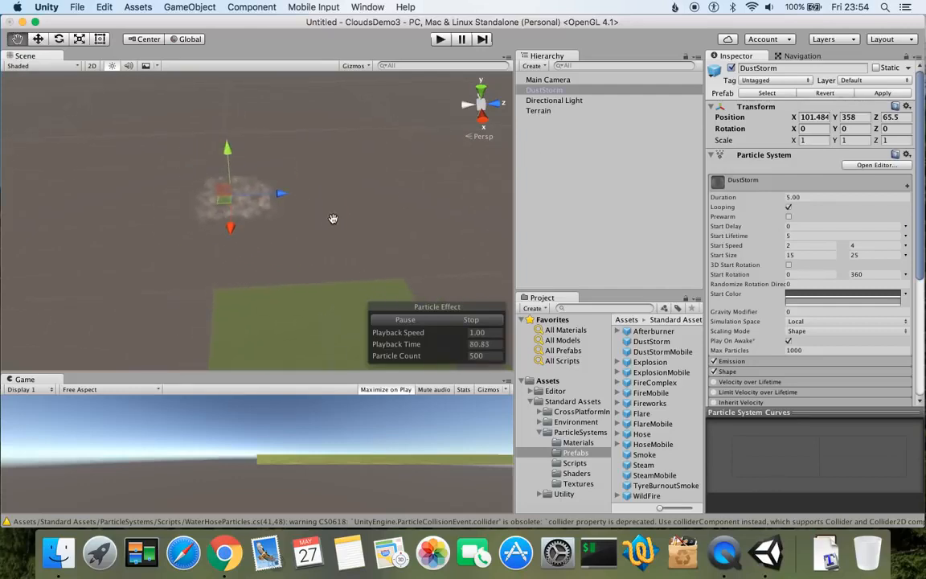
# Set the DustStorm's scale to 100 on both the X and Z axes.
pyautogui.click(812, 140)
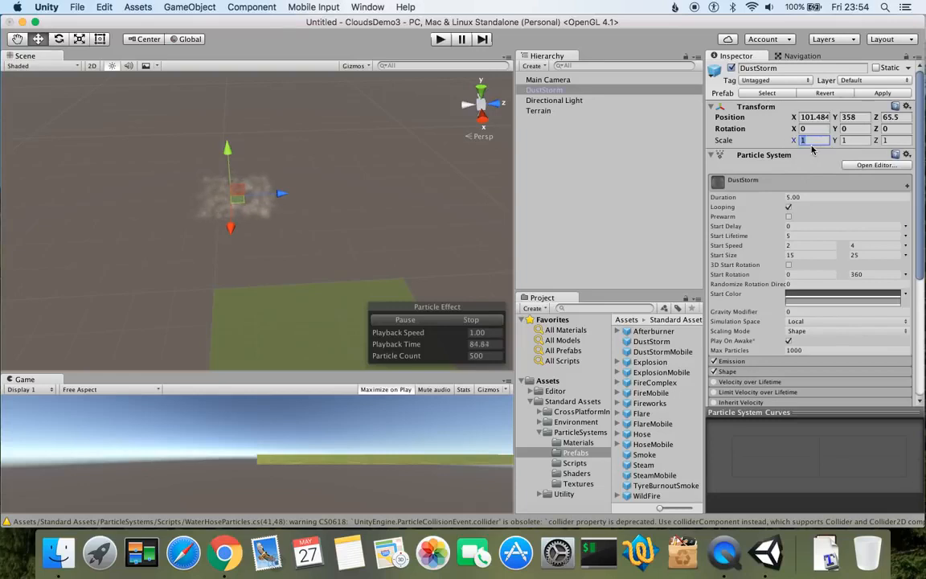
pyautogui.click(812, 140)
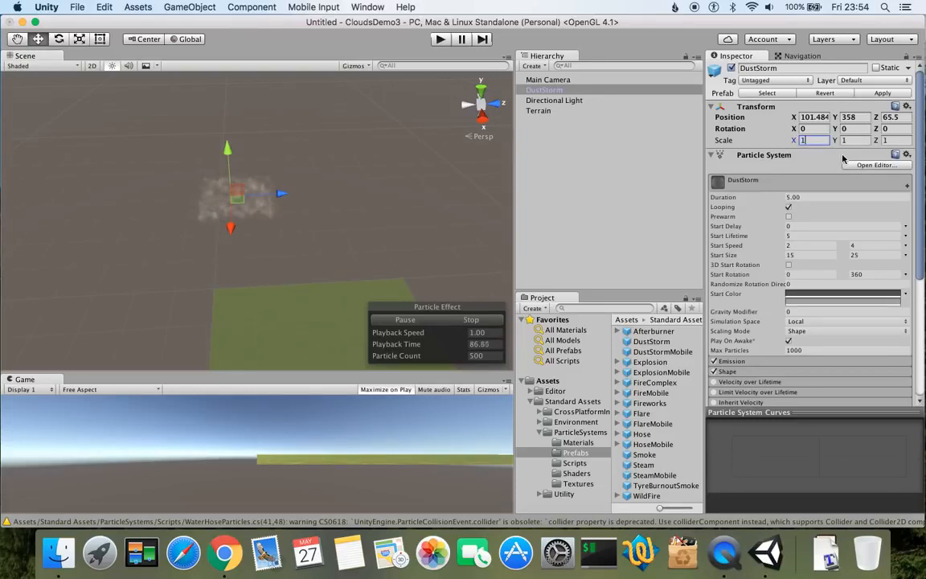
pyautogui.write('00')
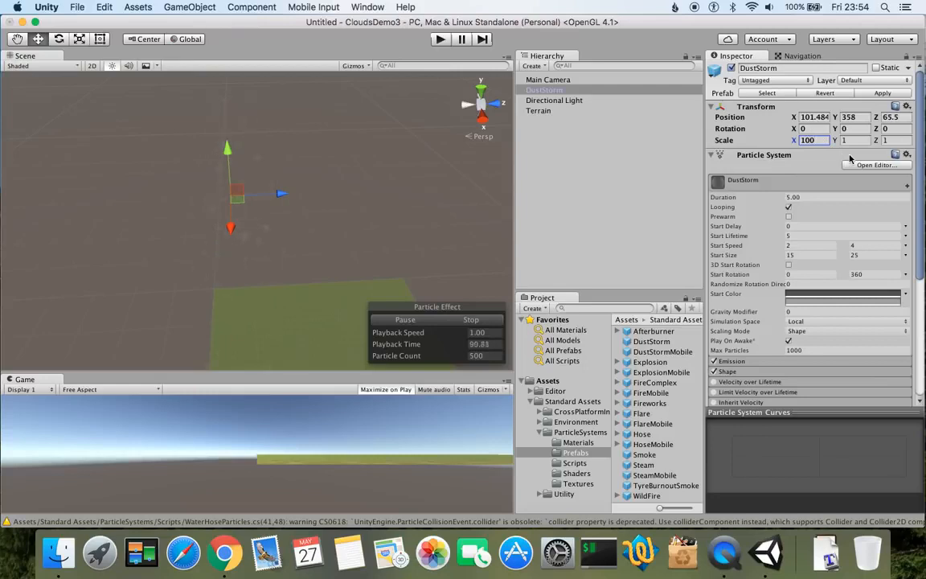
pyautogui.click(884, 140)
# Set the DustStorm particles' Start Size range to 150 minimum and 250 maximum.
pyautogui.scroll(3, 297, 160)
pyautogui.moveTo(299, 215); pyautogui.dragTo(301, 94, button='right')
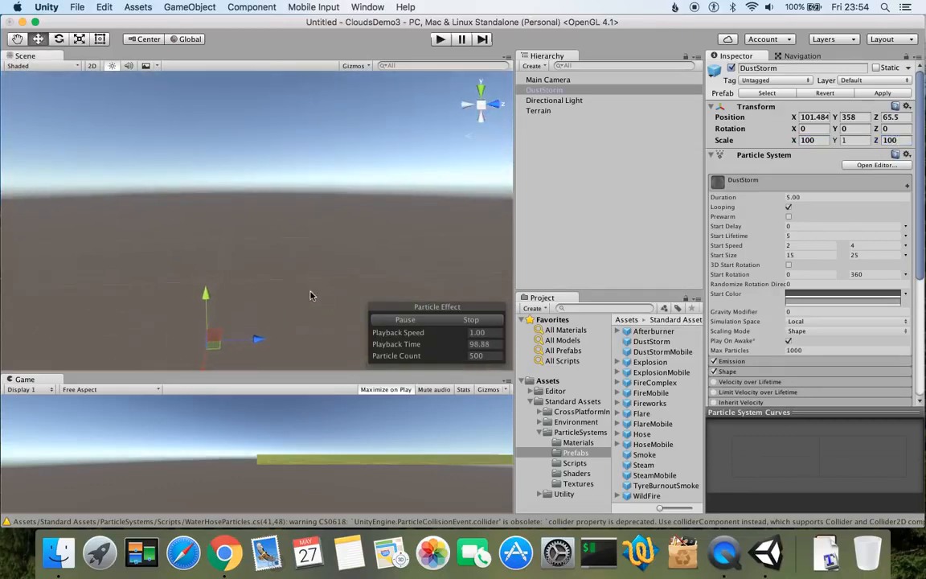
pyautogui.moveTo(332, 241); pyautogui.dragTo(215, 311, button='right')
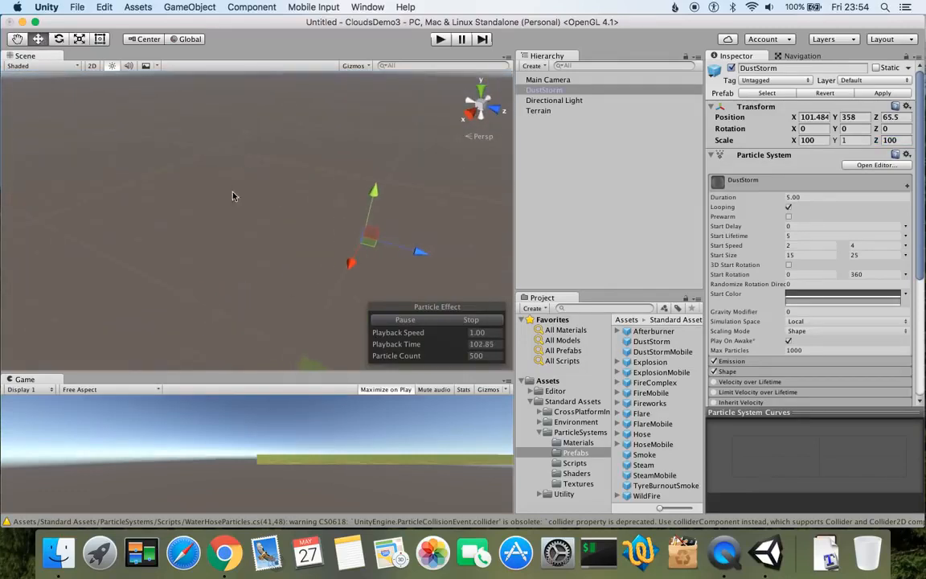
pyautogui.scroll(-5, 437, 215)
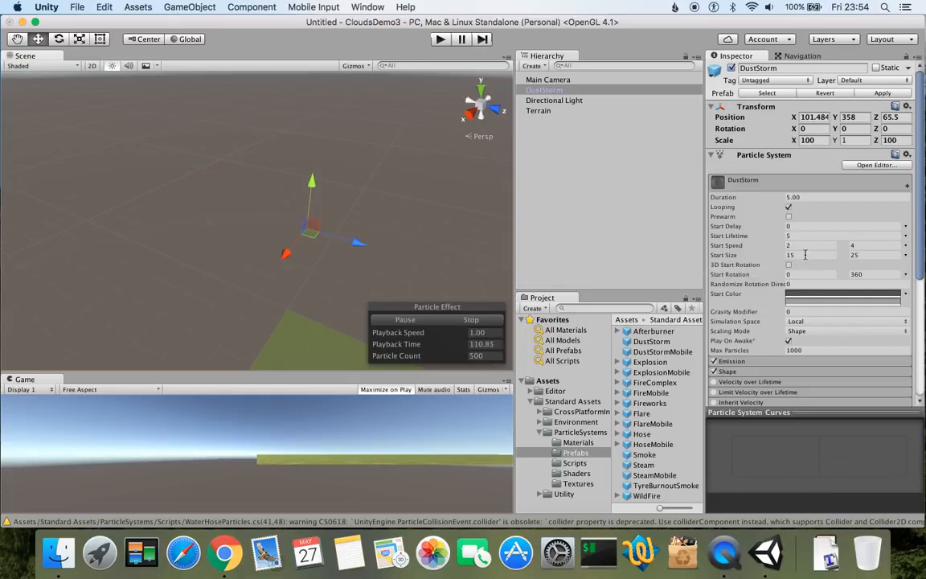
pyautogui.click(797, 255)
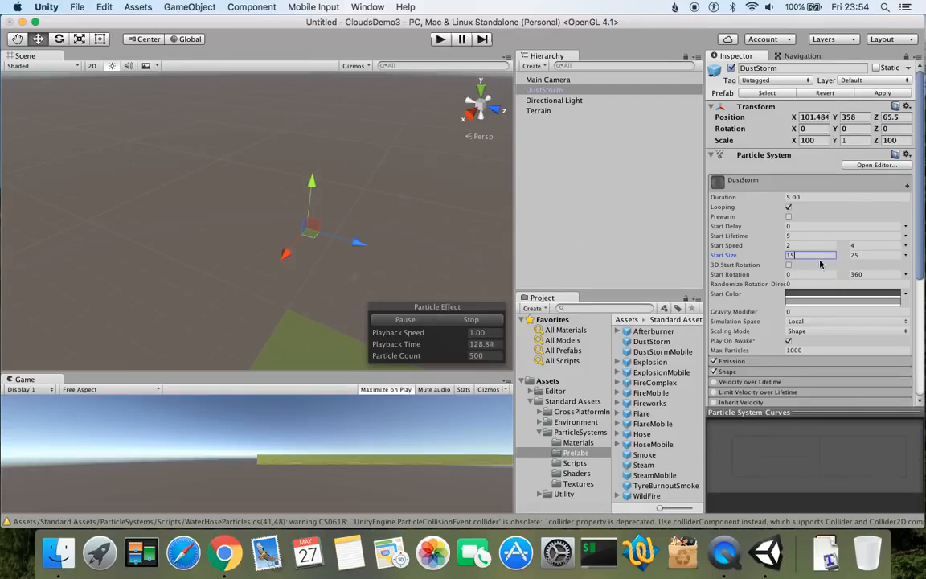
pyautogui.click(874, 255)
pyautogui.write('250')
# Increase the DustStorm particles' Start Size range to 1500 minimum and 2500 maximum.
pyautogui.moveTo(388, 245); pyautogui.dragTo(226, 215, button='right')
pyautogui.moveTo(358, 204); pyautogui.dragTo(97, 225, button='right')
pyautogui.moveTo(291, 235); pyautogui.dragTo(266, 141, button='right')
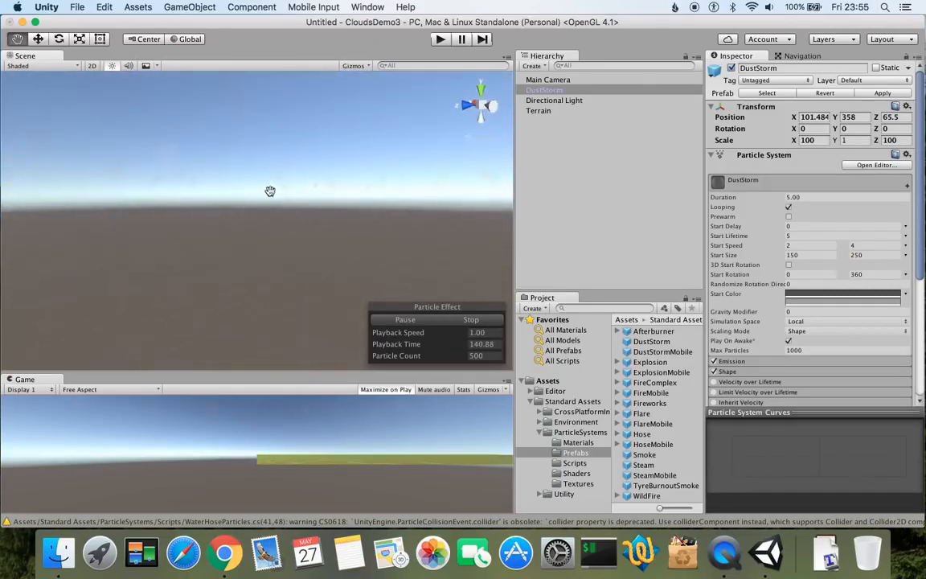
pyautogui.moveTo(254, 271); pyautogui.dragTo(371, 331, button='right')
pyautogui.press('f')
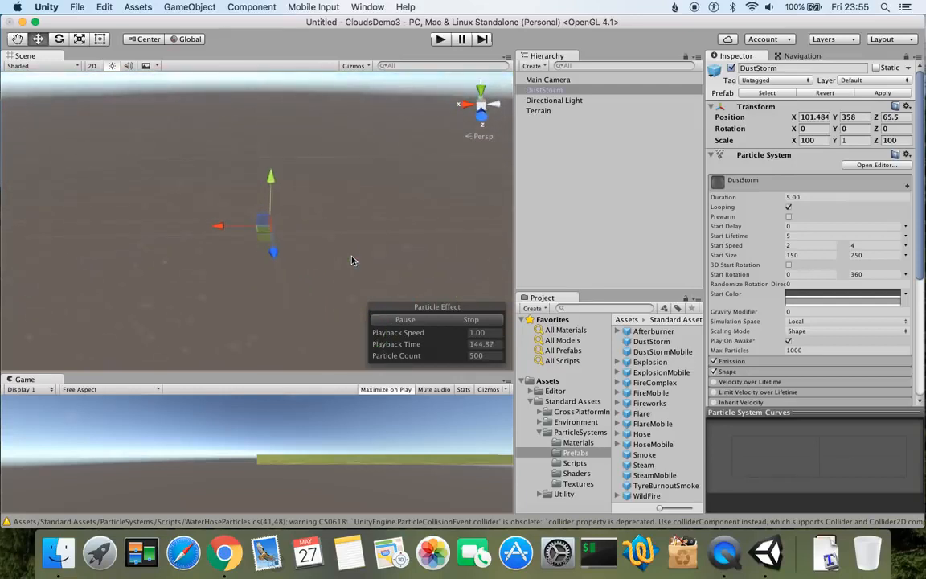
pyautogui.click(812, 255)
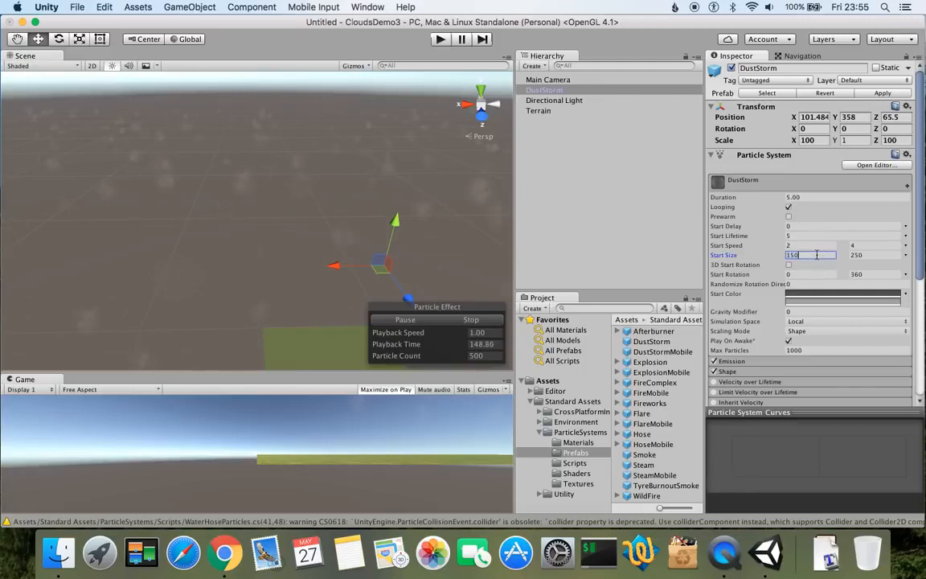
pyautogui.write('0')
pyautogui.click(876, 255)
pyautogui.write('0')
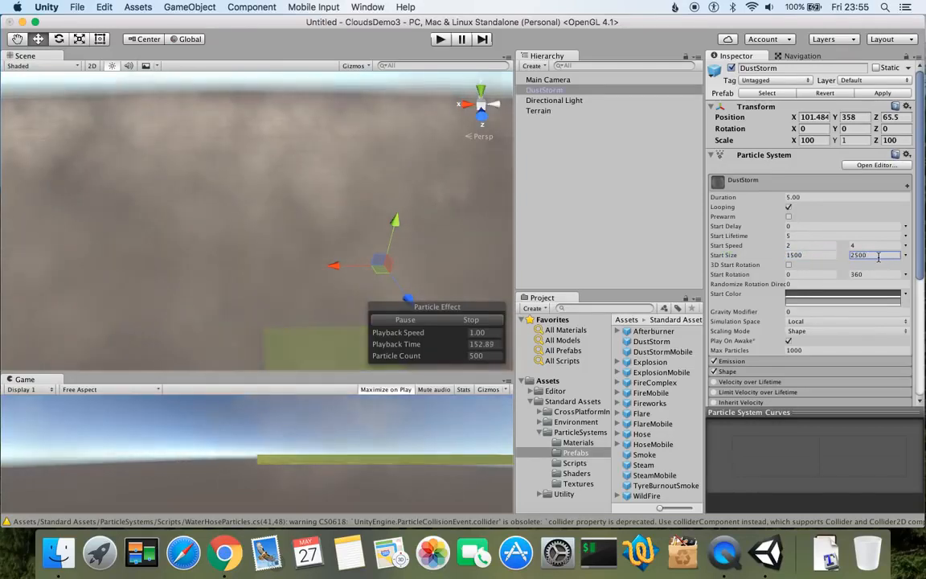
# Raise the DustStorm to a Y position of 1000.
pyautogui.scroll(-5, 313, 285)
pyautogui.scroll(-6, 314, 285)
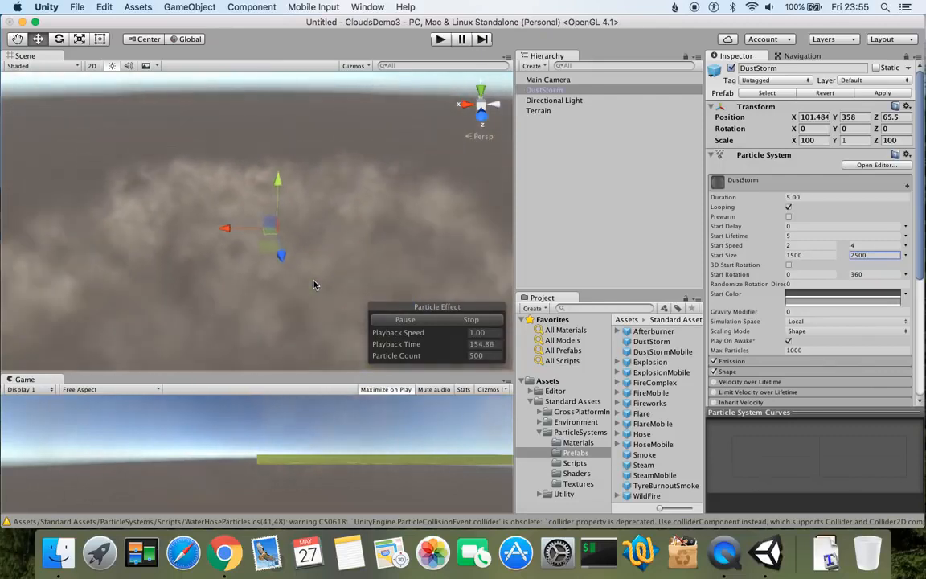
pyautogui.scroll(4, 314, 285)
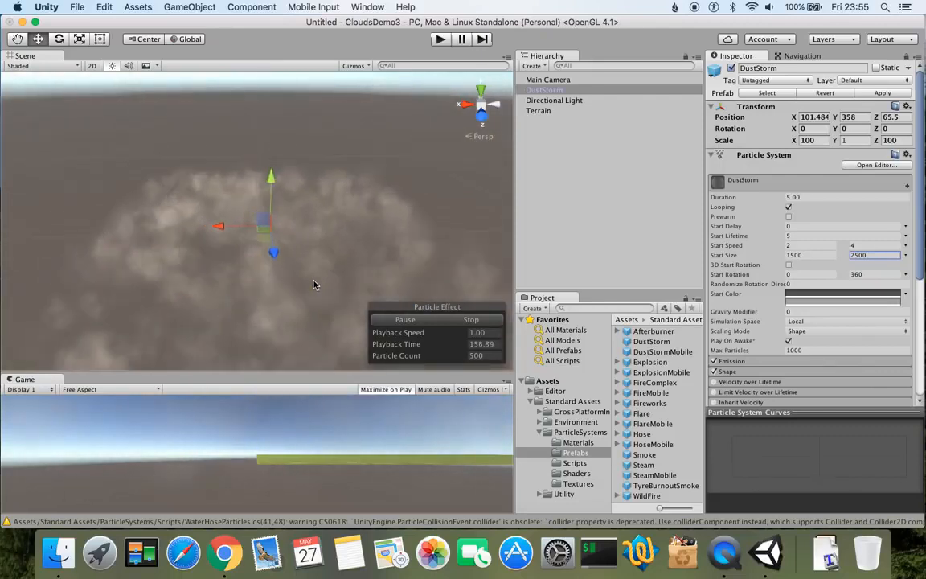
pyautogui.moveTo(178, 290); pyautogui.dragTo(357, 262, button='right')
pyautogui.moveTo(169, 315); pyautogui.dragTo(424, 199, button='middle')
pyautogui.moveTo(126, 298); pyautogui.dragTo(343, 238, button='right')
pyautogui.moveTo(55, 356); pyautogui.dragTo(182, 310, button='middle')
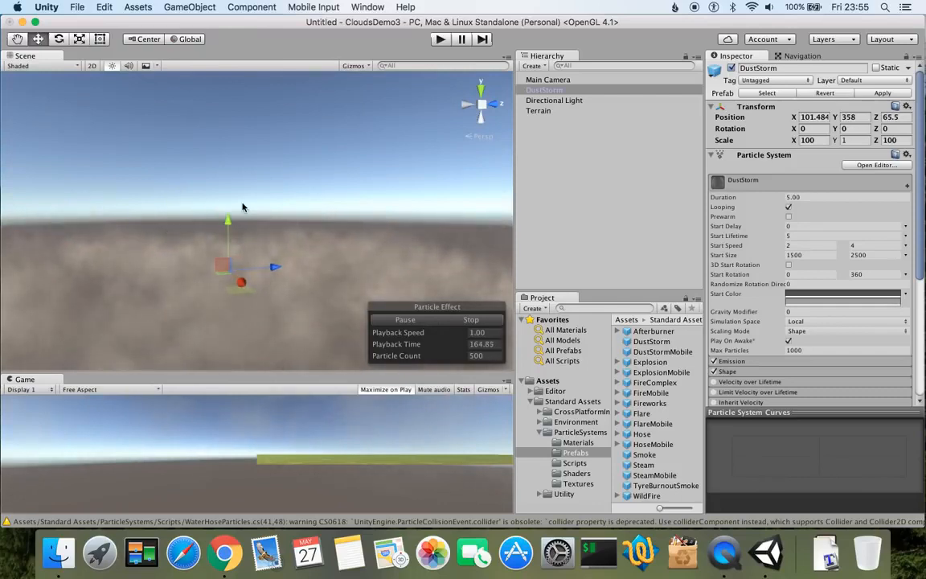
pyautogui.click(862, 118)
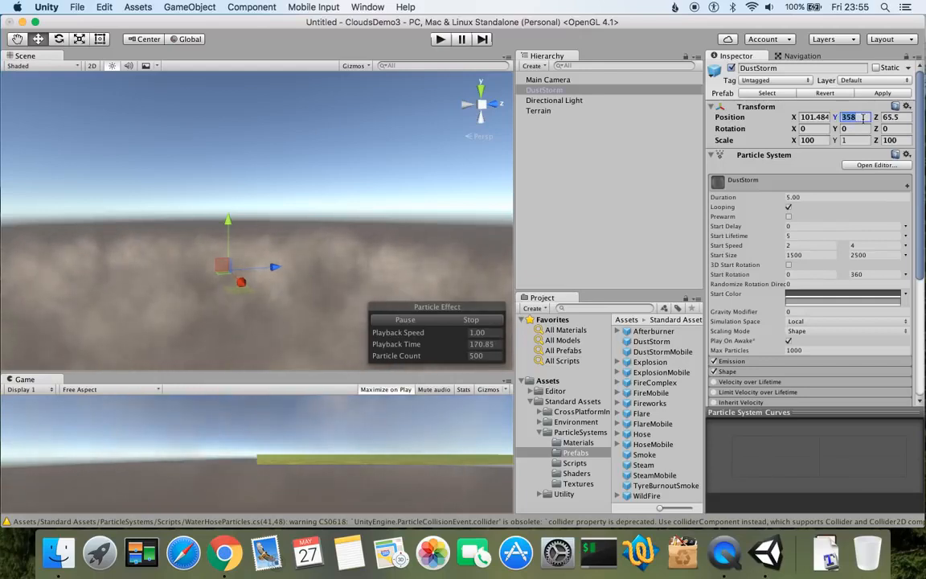
pyautogui.write('100')
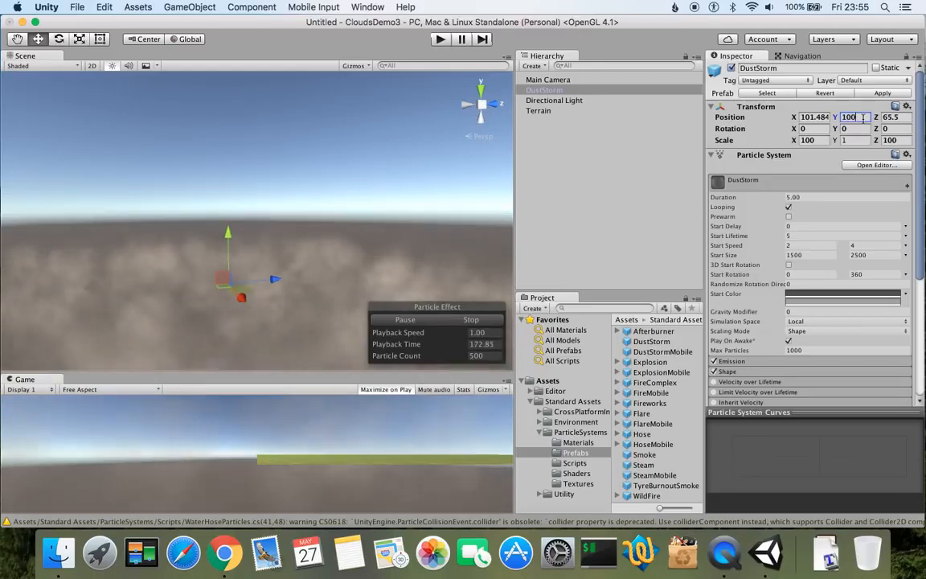
pyautogui.write('0')
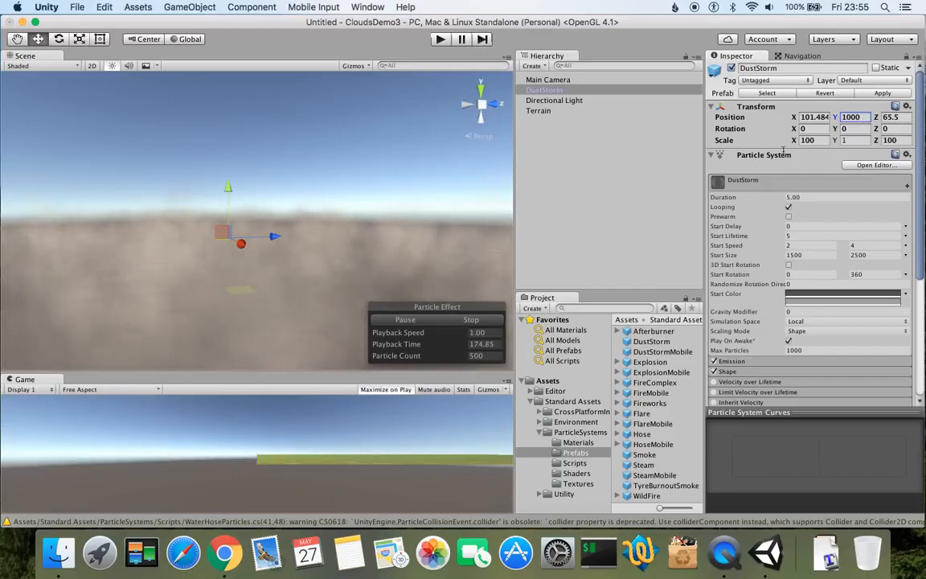
# Examine the raised DustStorm against the terrain and sky from the side, from above and from below.
pyautogui.click(249, 232)
pyautogui.moveTo(235, 234); pyautogui.dragTo(184, 191, button='middle')
pyautogui.moveTo(184, 192); pyautogui.dragTo(108, 325, button='right')
pyautogui.moveTo(337, 197); pyautogui.dragTo(182, 143, button='right')
pyautogui.scroll(10, 223, 170)
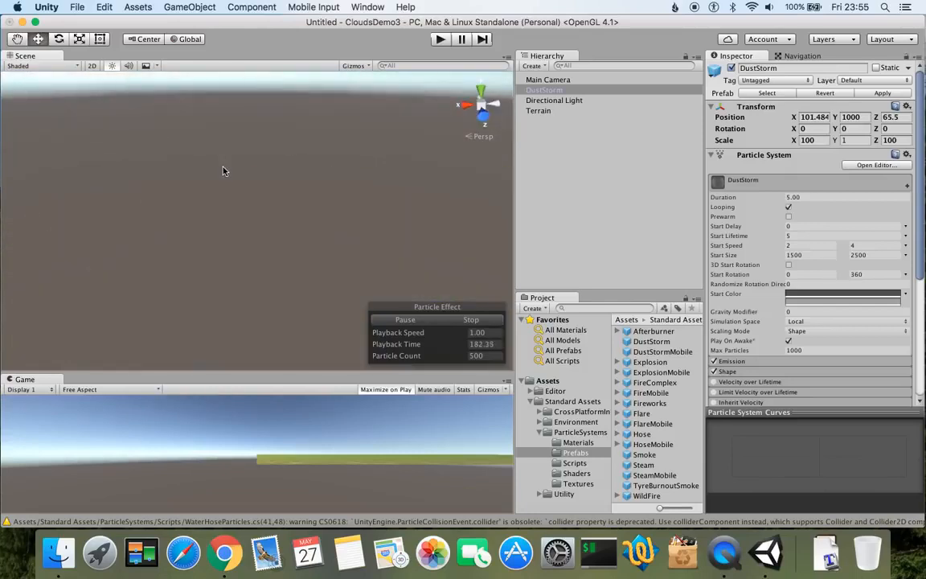
pyautogui.scroll(-5, 224, 170)
pyautogui.moveTo(224, 171); pyautogui.dragTo(221, 209, button='right')
pyautogui.moveTo(221, 209)
pyautogui.mouseDown(button='middle')
pyautogui.moveTo(231, 193)
pyautogui.moveTo(230, 203)
pyautogui.mouseUp(button='middle')
pyautogui.scroll(5, 230, 204)
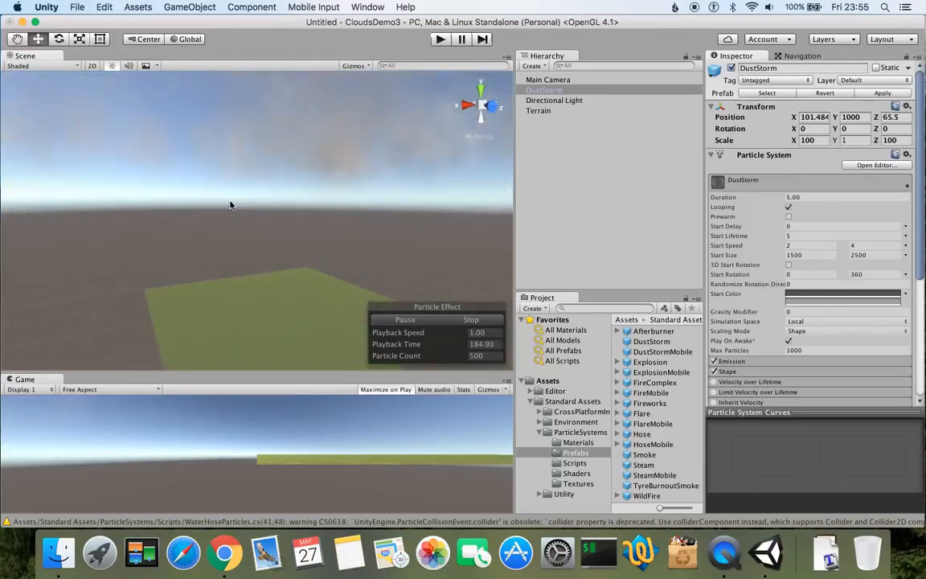
pyautogui.moveTo(213, 272); pyautogui.dragTo(323, 156, button='right')
pyautogui.moveTo(97, 242); pyautogui.dragTo(111, 213, button='right')
pyautogui.moveTo(152, 184); pyautogui.dragTo(309, 303, button='right')
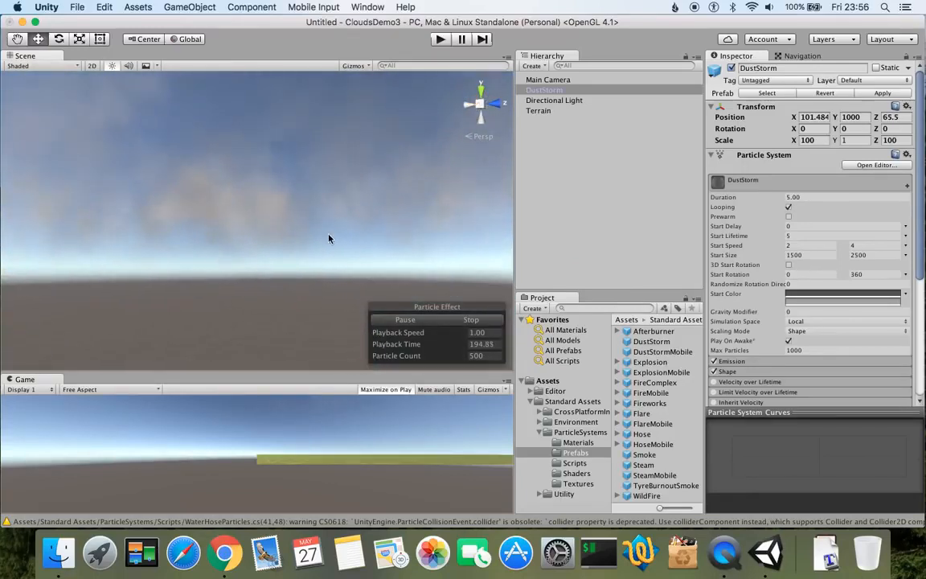
pyautogui.moveTo(221, 294); pyautogui.dragTo(128, 246, button='right')
pyautogui.moveTo(300, 256); pyautogui.dragTo(173, 311, button='right')
pyautogui.scroll(-10, 246, 240)
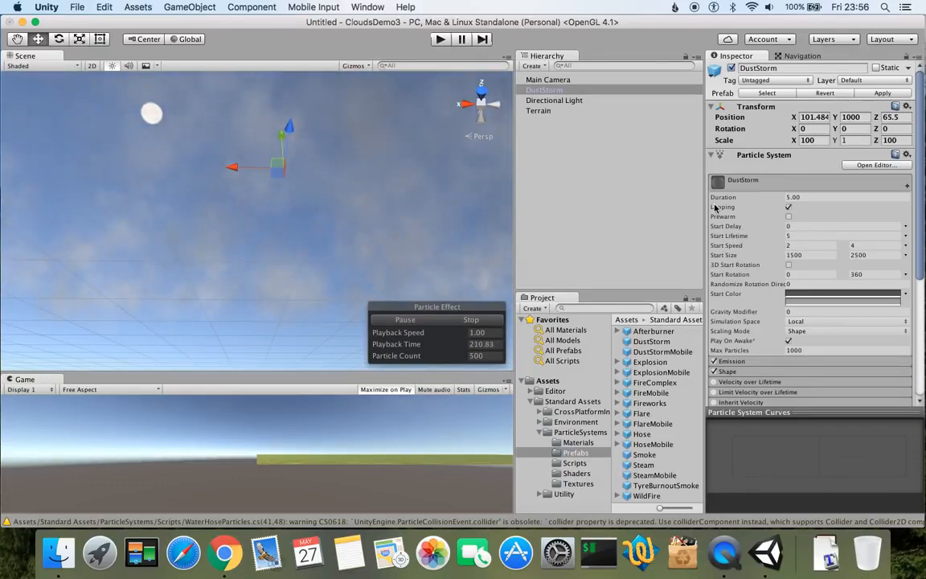
# Set both the Duration and the Start Lifetime of the DustStorm particle system to 50.
pyautogui.click(791, 197)
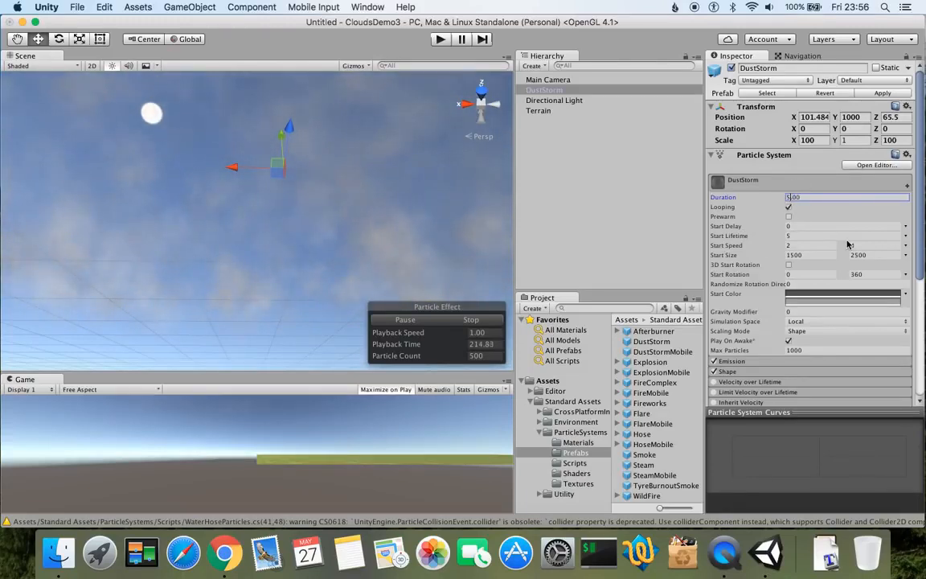
pyautogui.click(796, 236)
pyautogui.write('50')
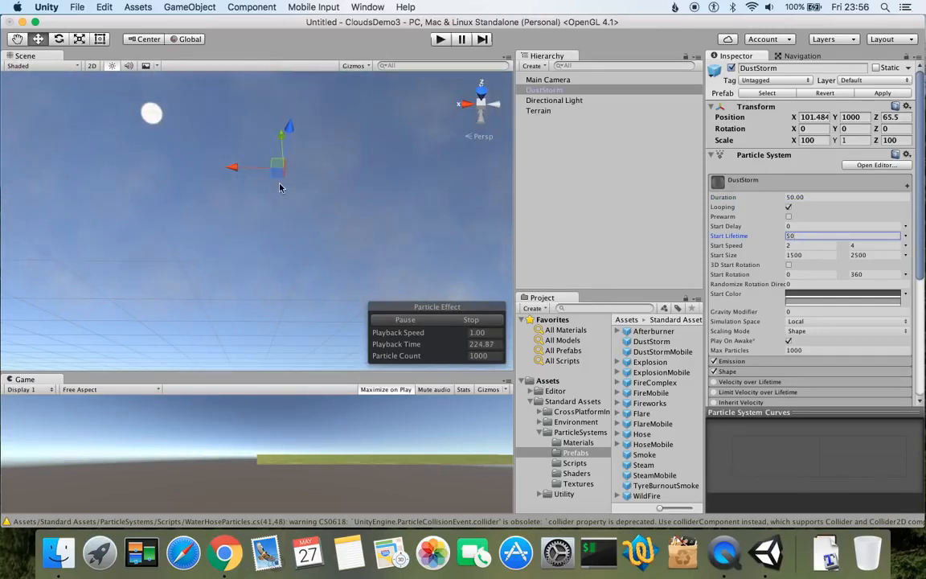
# Set the DustStorm's Rotation over Lifetime angular velocity range to -6 minimum and 6 maximum.
pyautogui.keyDown('alt'); pyautogui.moveTo(347, 169); pyautogui.dragTo(180, 229); pyautogui.keyUp('alt')
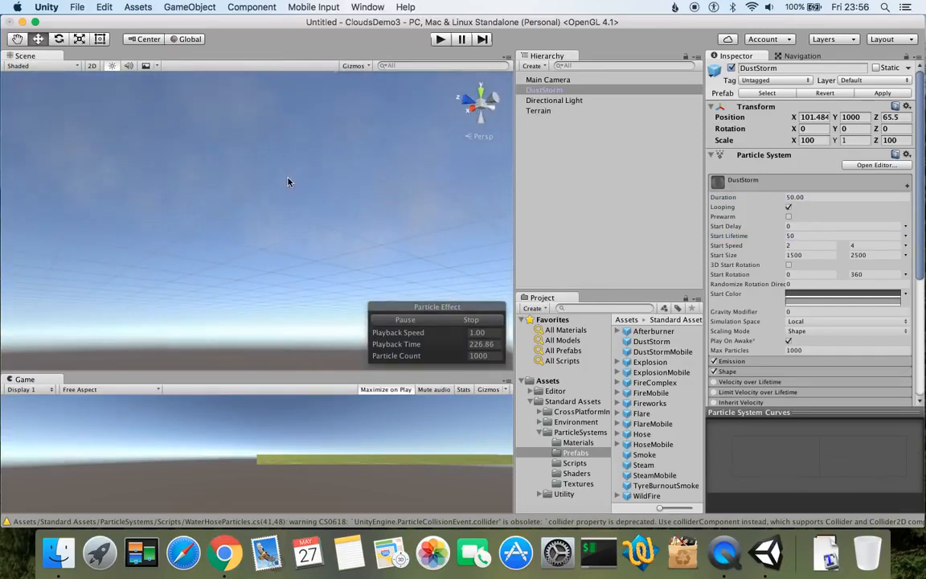
pyautogui.moveTo(291, 180); pyautogui.dragTo(214, 221, button='middle')
pyautogui.moveTo(296, 247); pyautogui.dragTo(141, 221, button='right')
pyautogui.moveTo(373, 242); pyautogui.dragTo(218, 241, button='right')
pyautogui.moveTo(327, 197); pyautogui.dragTo(223, 198, button='right')
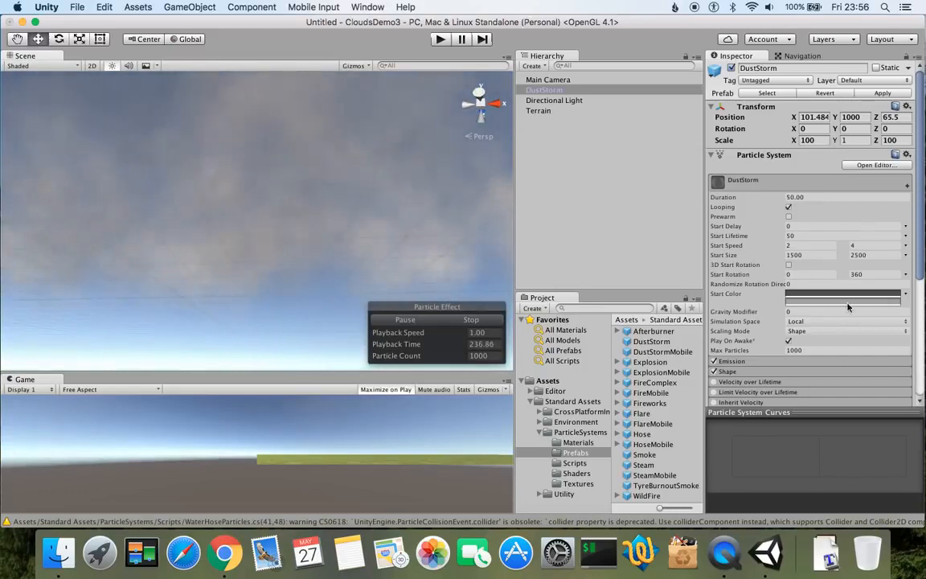
pyautogui.scroll(-5, 796, 285)
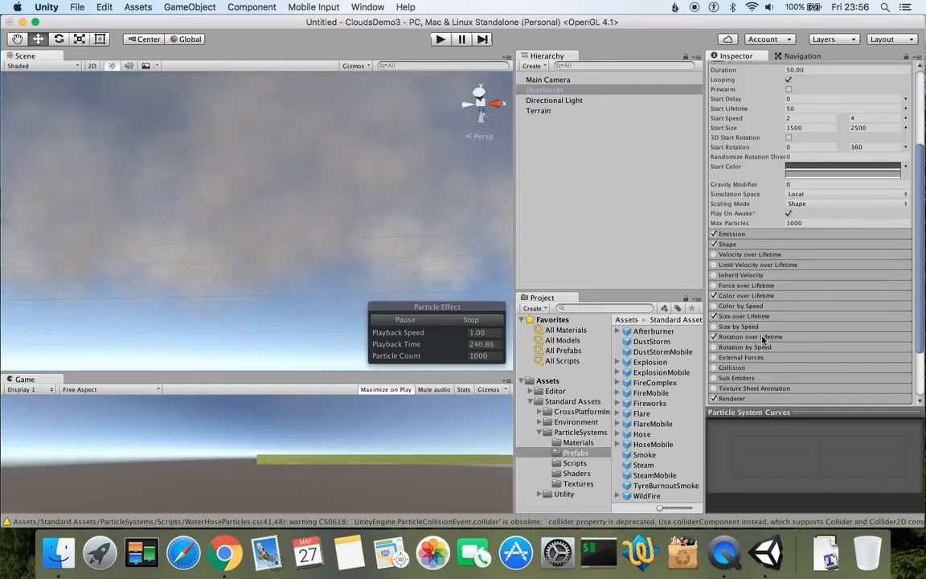
pyautogui.click(749, 337)
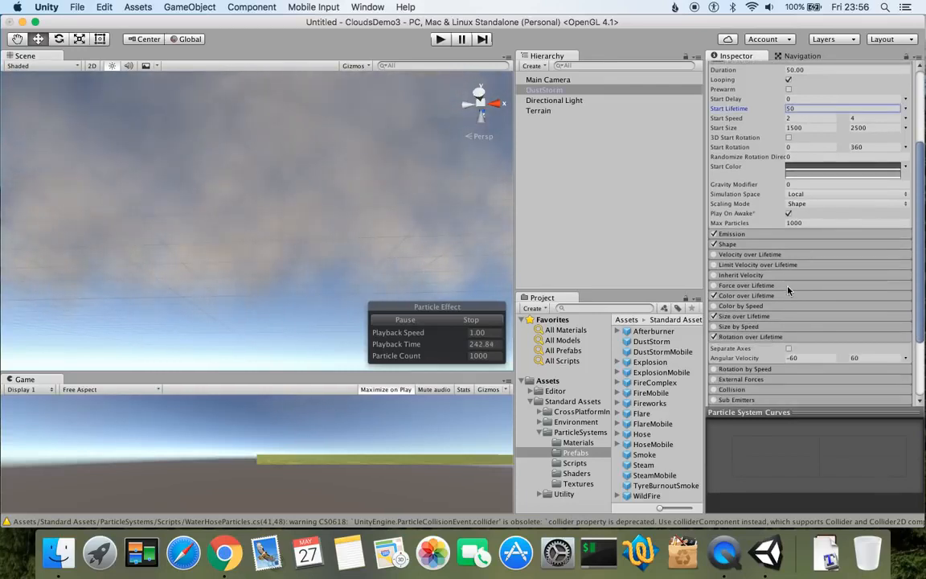
pyautogui.scroll(-3, 787, 289)
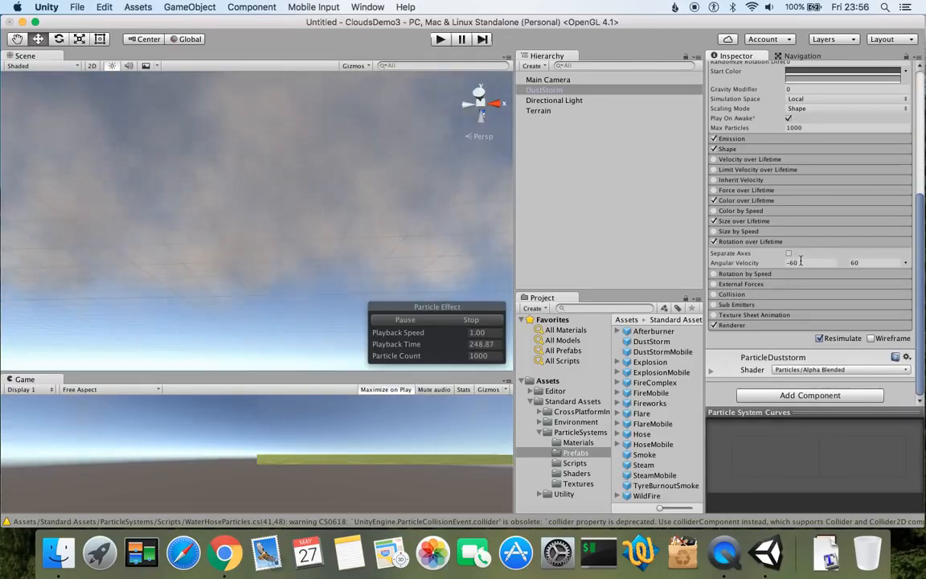
pyautogui.click(800, 263)
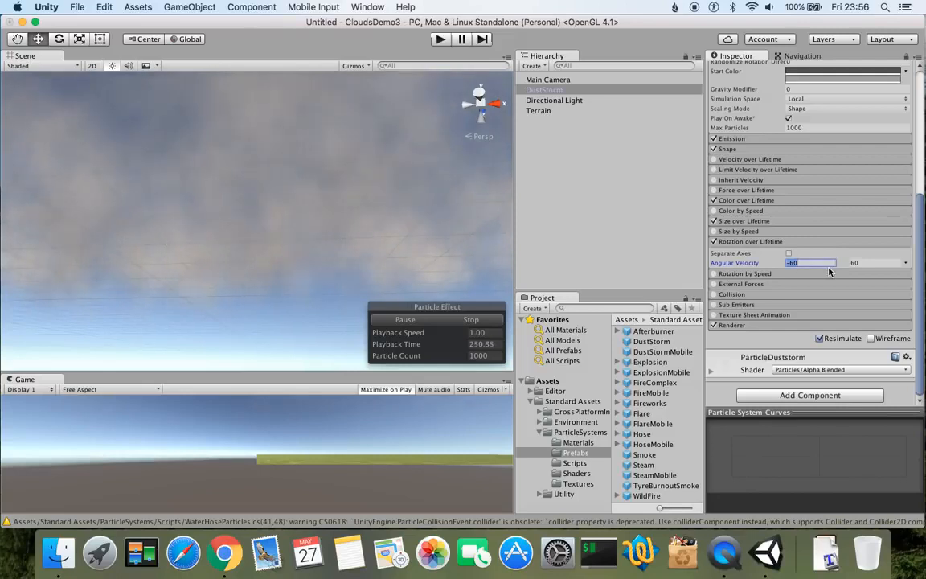
pyautogui.write('-6')
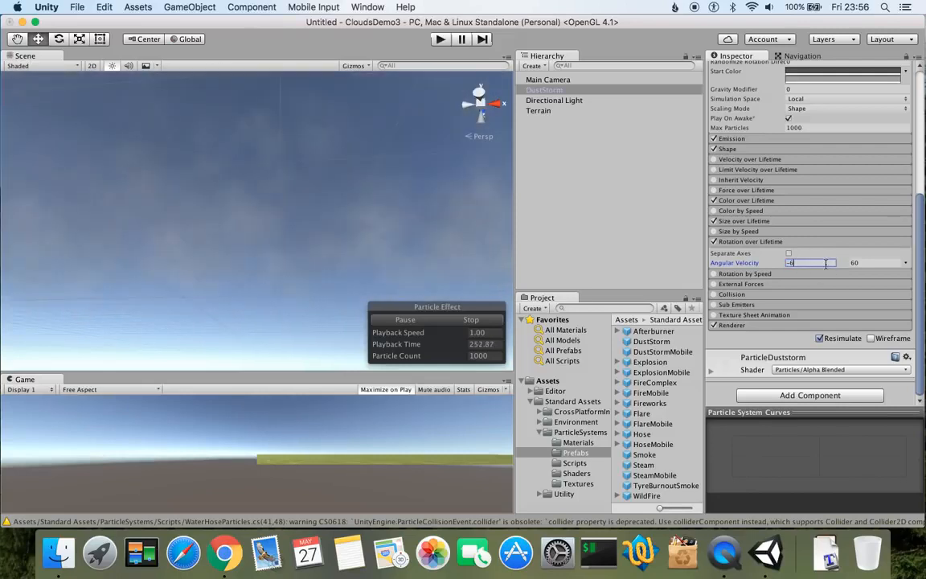
pyautogui.click(871, 264)
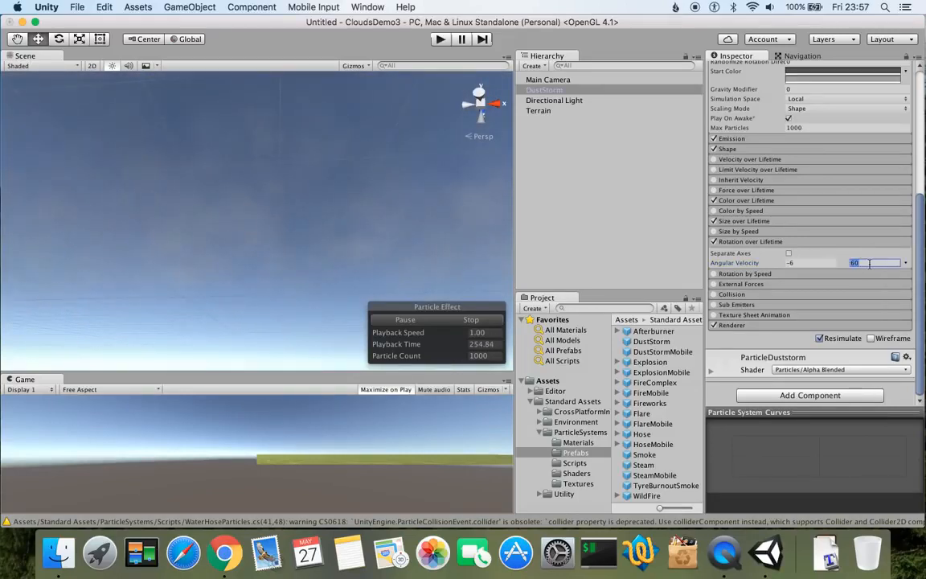
pyautogui.write('6')
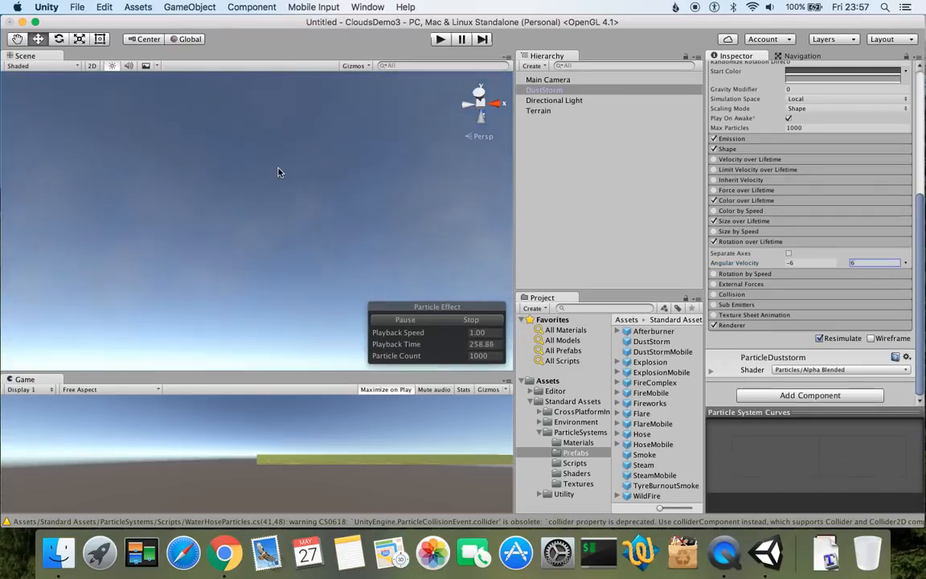
# Enable Prewarm on the DustStorm particle system.
pyautogui.keyDown('alt'); pyautogui.moveTo(184, 146); pyautogui.dragTo(351, 228); pyautogui.keyUp('alt')
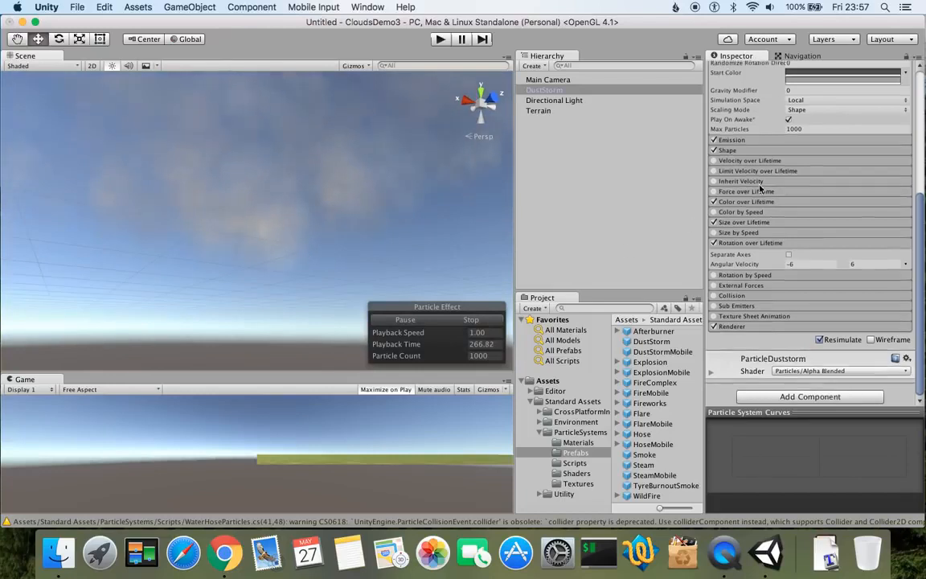
pyautogui.scroll(5, 758, 189)
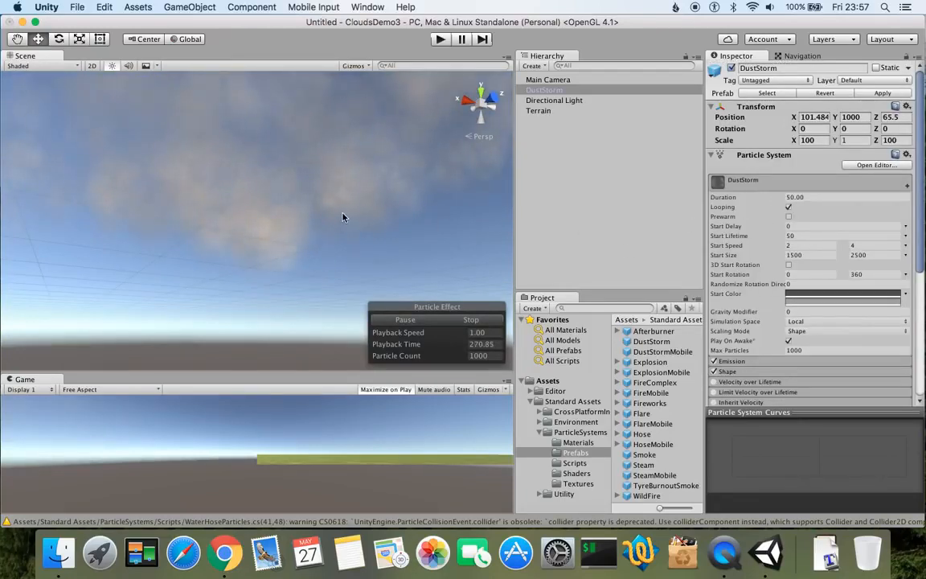
pyautogui.click(788, 217)
# Inspect the prewarmed cloud layer's coverage and motion from several angles around and beneath it.
pyautogui.moveTo(158, 206); pyautogui.dragTo(414, 185, button='right')
pyautogui.moveTo(76, 117); pyautogui.dragTo(321, 154, button='middle')
pyautogui.moveTo(264, 205); pyautogui.dragTo(426, 198, button='right')
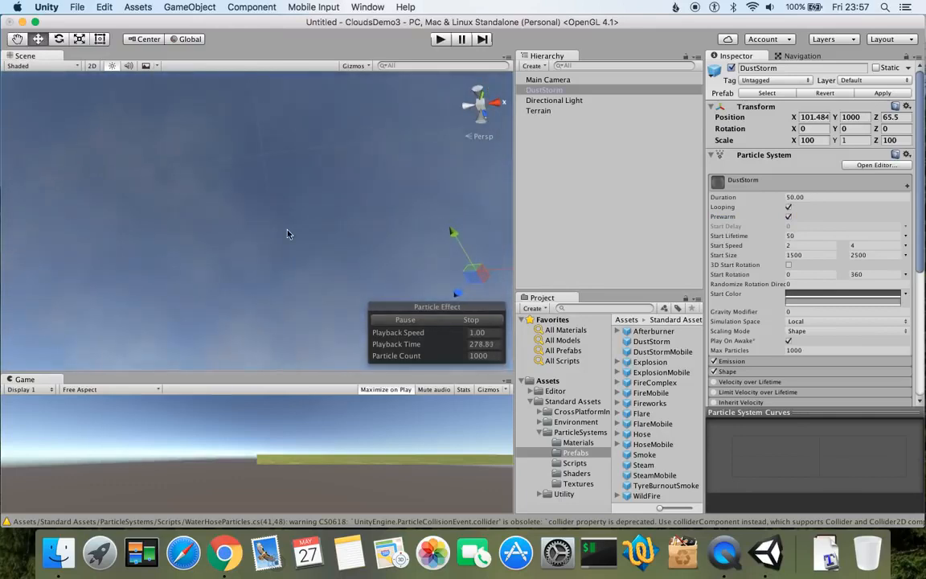
pyautogui.moveTo(231, 236); pyautogui.dragTo(333, 213, button='right')
pyautogui.scroll(-10, 333, 213)
pyautogui.moveTo(367, 216); pyautogui.dragTo(244, 253, button='middle')
pyautogui.scroll(5, 245, 252)
pyautogui.moveTo(304, 203); pyautogui.dragTo(182, 292, button='right')
pyautogui.moveTo(312, 229); pyautogui.dragTo(220, 286, button='right')
pyautogui.moveTo(356, 182); pyautogui.dragTo(303, 224, button='middle')
pyautogui.scroll(5, 303, 225)
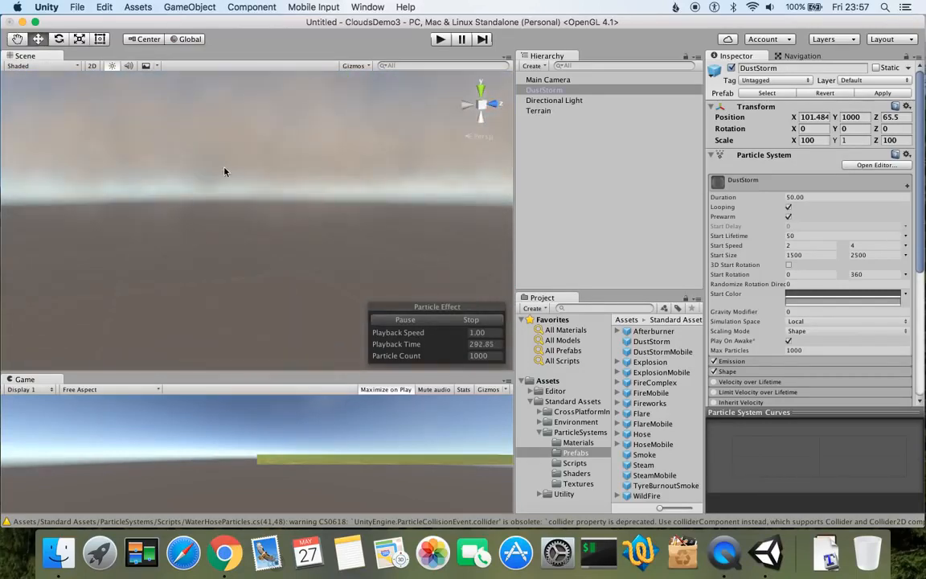
pyautogui.moveTo(246, 221); pyautogui.dragTo(345, 117, button='right')
pyautogui.moveTo(233, 237); pyautogui.dragTo(217, 231, button='middle')
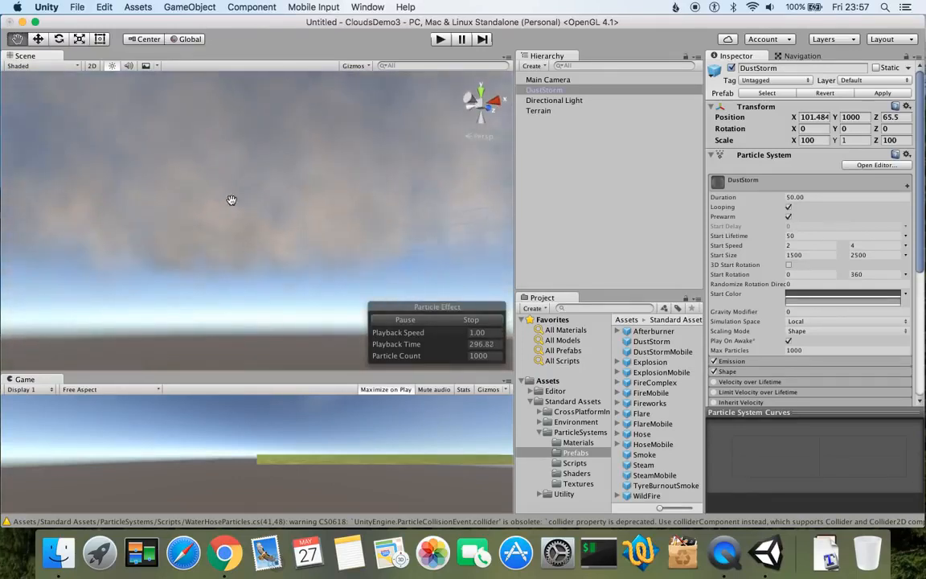
pyautogui.moveTo(222, 261); pyautogui.dragTo(201, 110, button='right')
pyautogui.moveTo(264, 283)
pyautogui.mouseDown(button='right')
pyautogui.moveTo(261, 292)
pyautogui.moveTo(5, 279)
pyautogui.moveTo(267, 294)
pyautogui.mouseUp(button='right')
pyautogui.moveTo(163, 261); pyautogui.dragTo(109, 290, button='right')
pyautogui.moveTo(312, 254); pyautogui.dragTo(92, 255, button='right')
pyautogui.moveTo(393, 256); pyautogui.dragTo(403, 216, button='right')
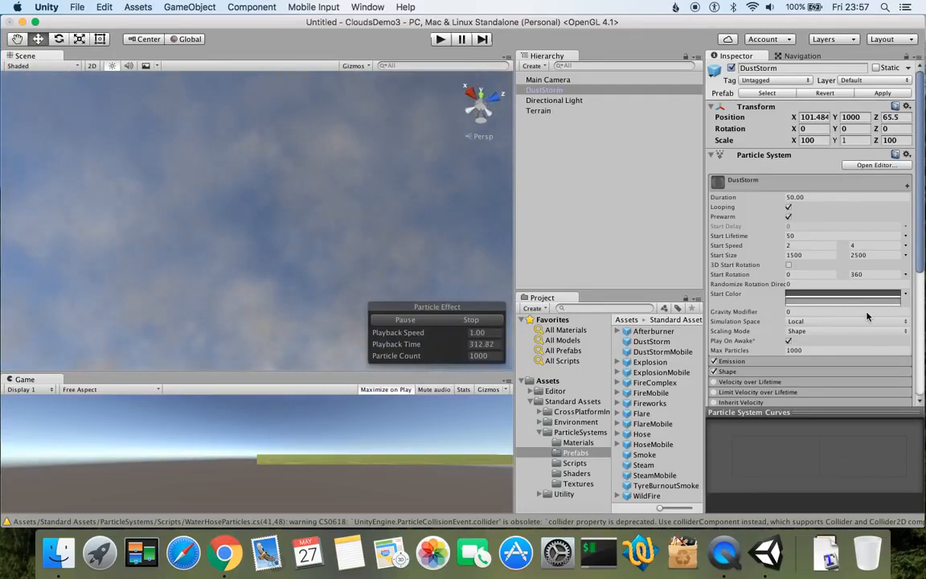
# Set the DustStorm's Renderer render mode to Horizontal Billboard.
pyautogui.scroll(-1, 860, 273)
pyautogui.scroll(-10, 860, 273)
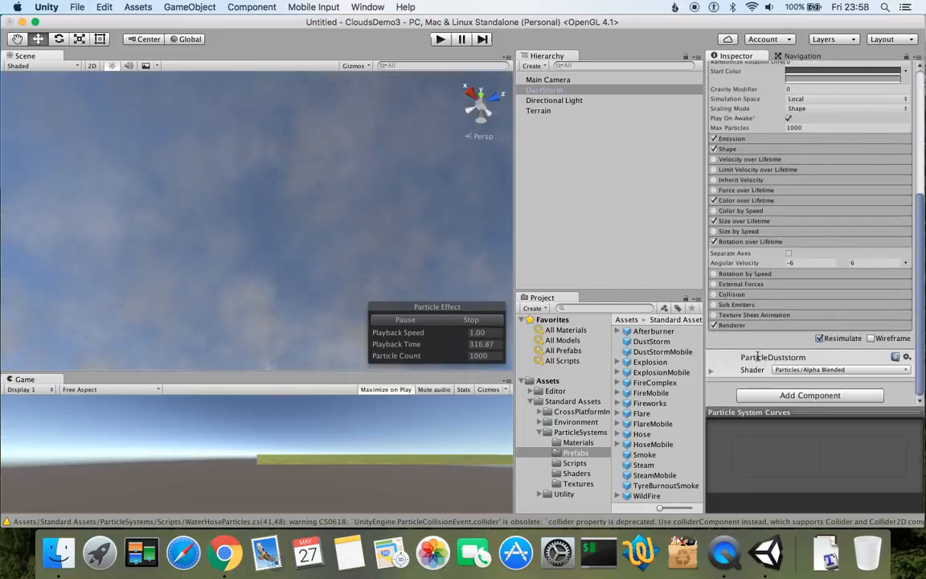
pyautogui.click(736, 325)
pyautogui.scroll(-3, 845, 327)
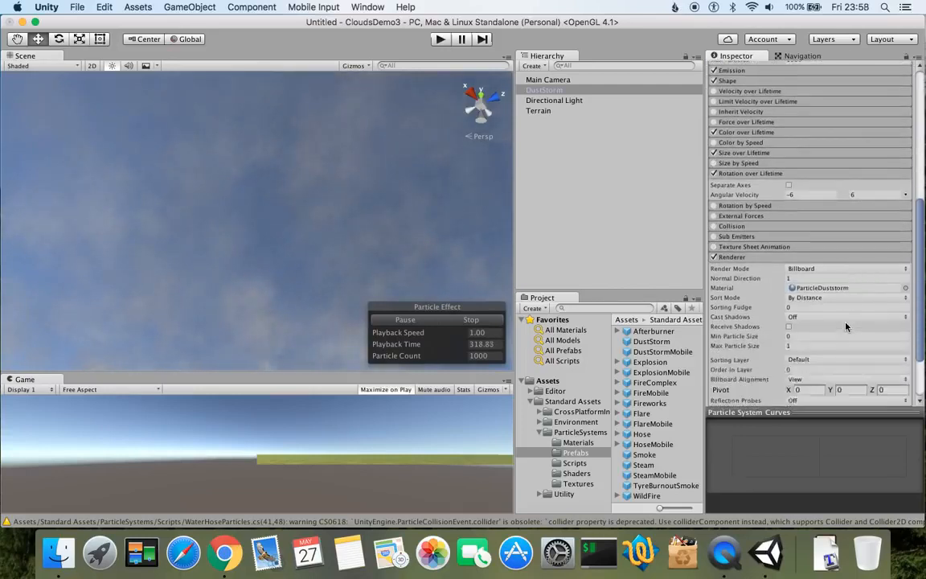
pyautogui.scroll(-3, 846, 326)
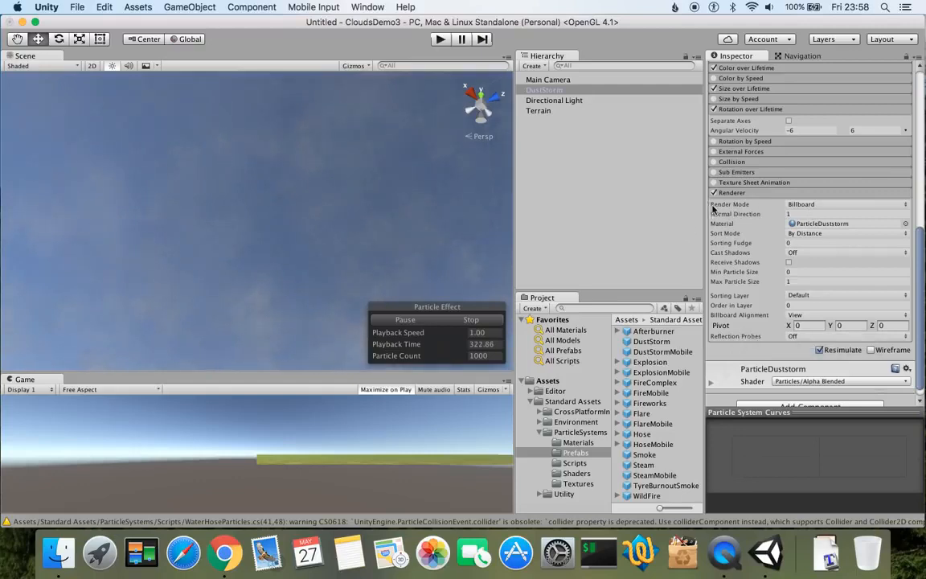
pyautogui.click(820, 206)
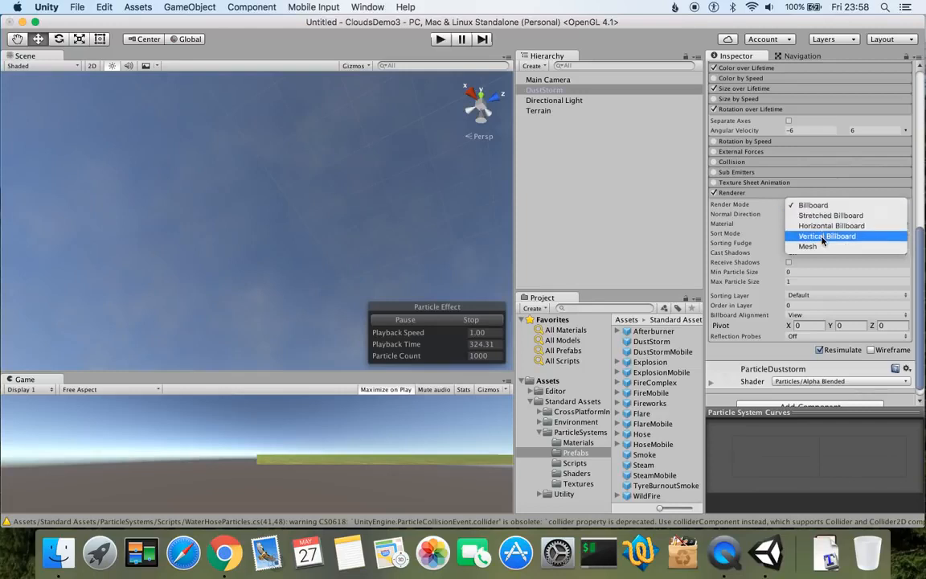
pyautogui.click(823, 228)
# View the horizontal-billboard clouds from below and widen the Scene view.
pyautogui.moveTo(394, 191); pyautogui.dragTo(288, 258, button='right')
pyautogui.moveTo(287, 200); pyautogui.dragTo(283, 244, button='middle')
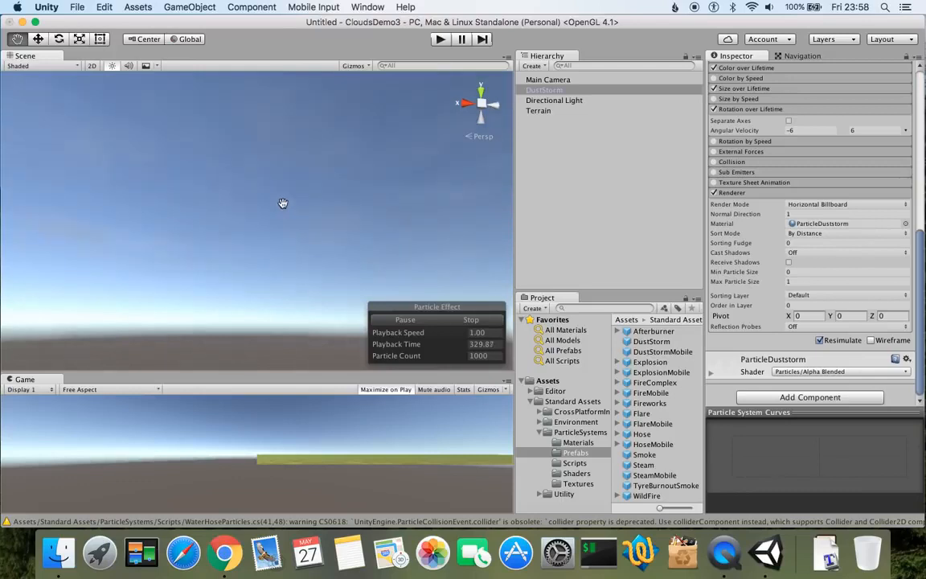
pyautogui.moveTo(145, 229); pyautogui.dragTo(455, 201, button='right')
pyautogui.moveTo(130, 210); pyautogui.dragTo(345, 189, button='right')
pyautogui.moveTo(278, 322); pyautogui.dragTo(233, 265, button='right')
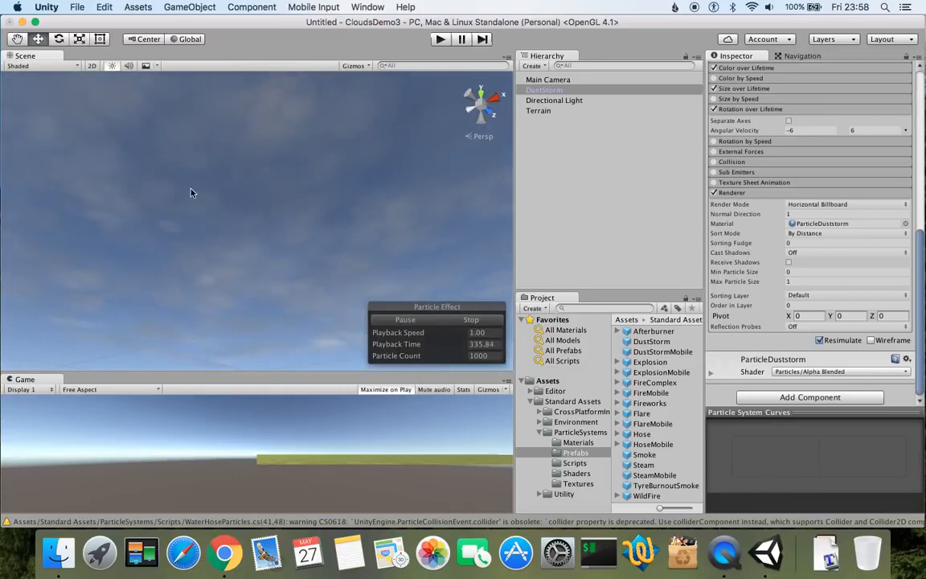
pyautogui.moveTo(291, 371); pyautogui.dragTo(292, 391)
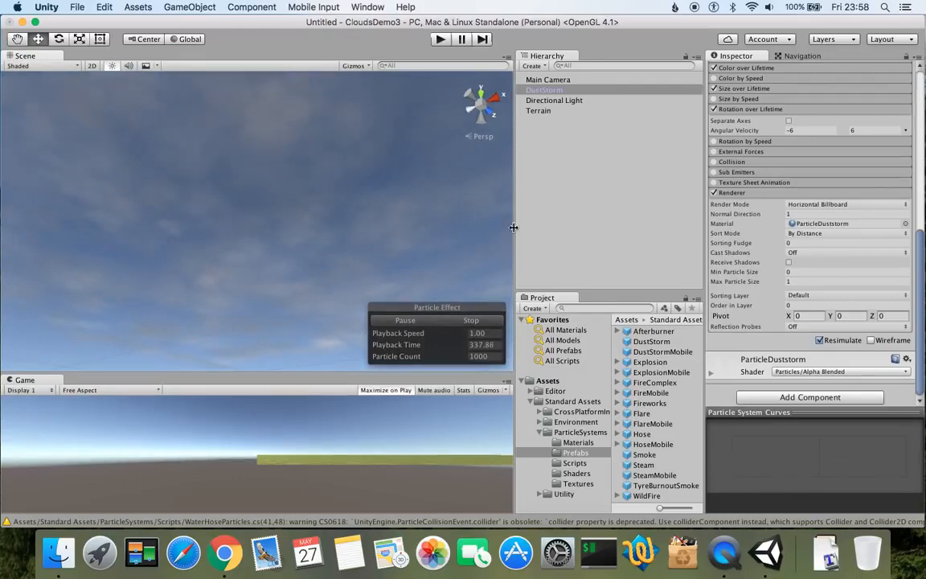
pyautogui.moveTo(512, 209); pyautogui.dragTo(597, 209)
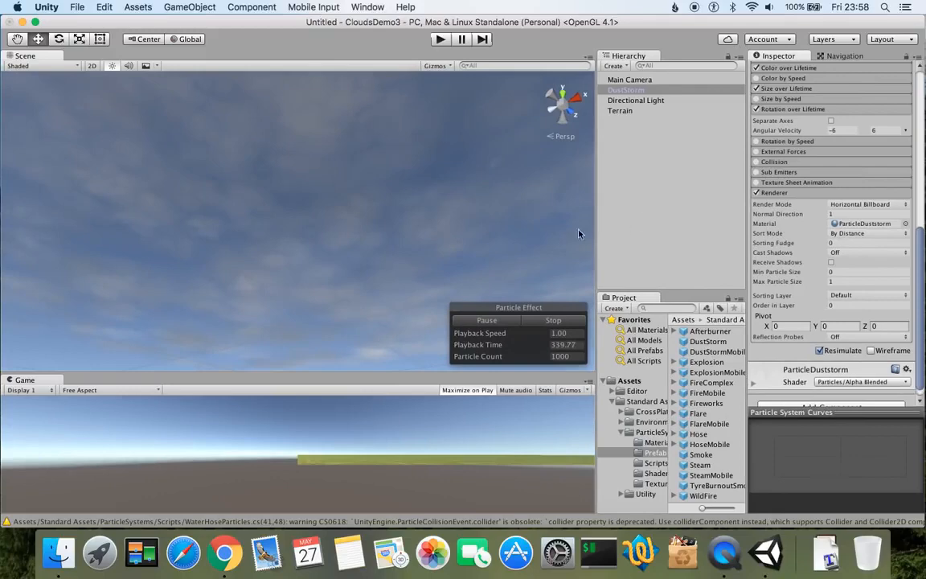
# Inspect the horizontal-billboard clouds directly overhead and toward the horizon from several directions.
pyautogui.moveTo(403, 217); pyautogui.dragTo(167, 172, button='right')
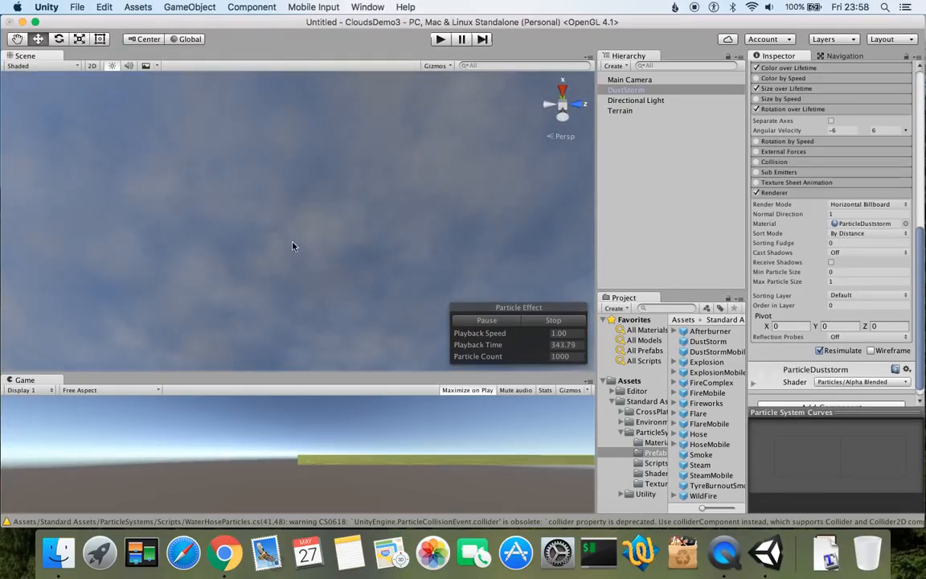
pyautogui.moveTo(294, 244); pyautogui.dragTo(211, 369, button='right')
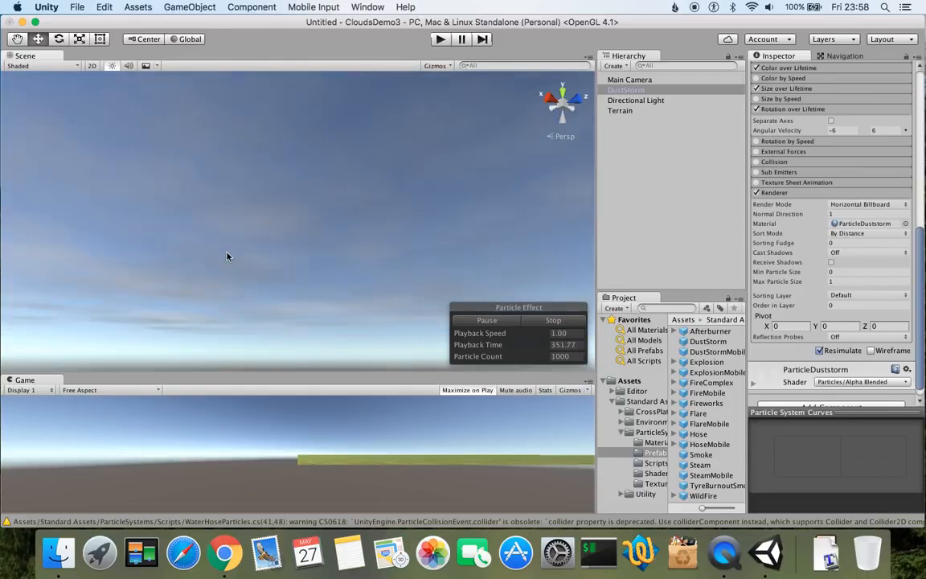
pyautogui.moveTo(228, 279); pyautogui.dragTo(282, 257, button='right')
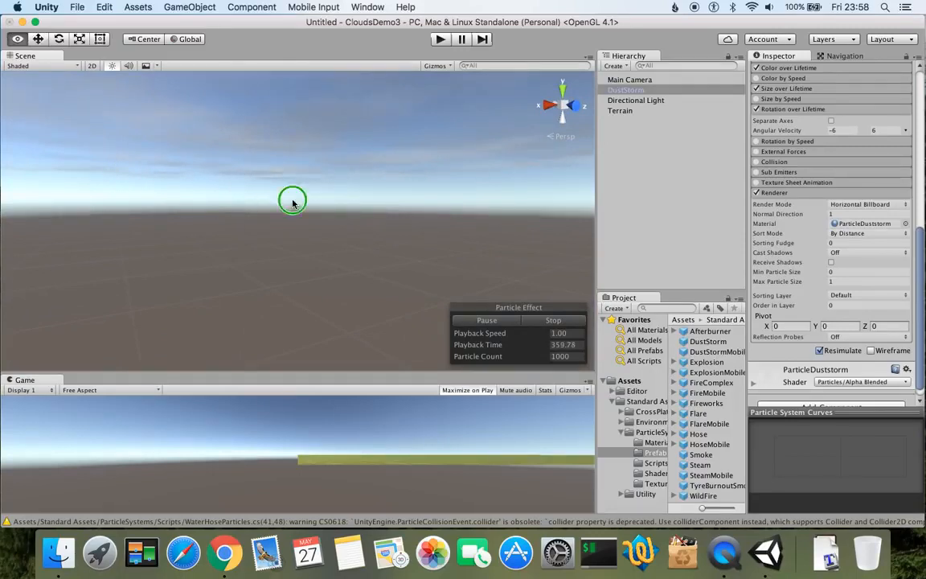
pyautogui.moveTo(275, 206); pyautogui.dragTo(478, 216, button='right')
pyautogui.moveTo(229, 213); pyautogui.dragTo(520, 172, button='right')
pyautogui.moveTo(404, 217); pyautogui.dragTo(258, 188, button='right')
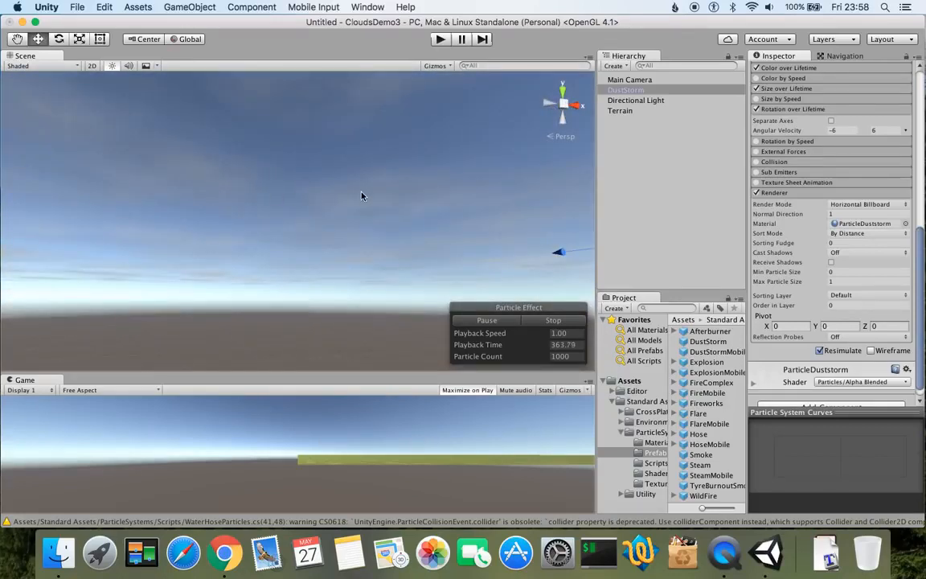
pyautogui.moveTo(356, 198); pyautogui.dragTo(212, 139, button='middle')
pyautogui.moveTo(368, 193); pyautogui.dragTo(245, 301, button='right')
# Examine the cloud layer's height above the grass terrain and its appearance from below.
pyautogui.scroll(4, 430, 151)
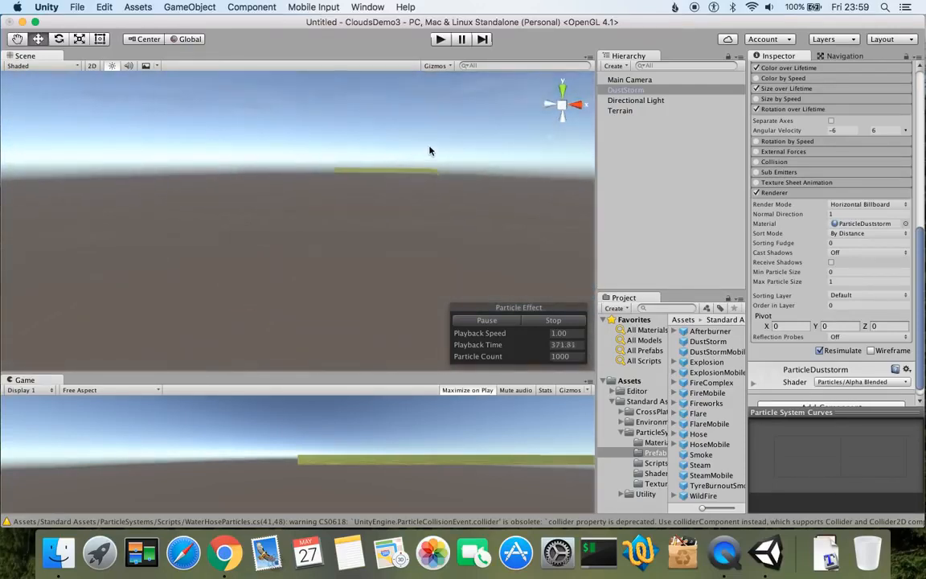
pyautogui.scroll(6, 426, 152)
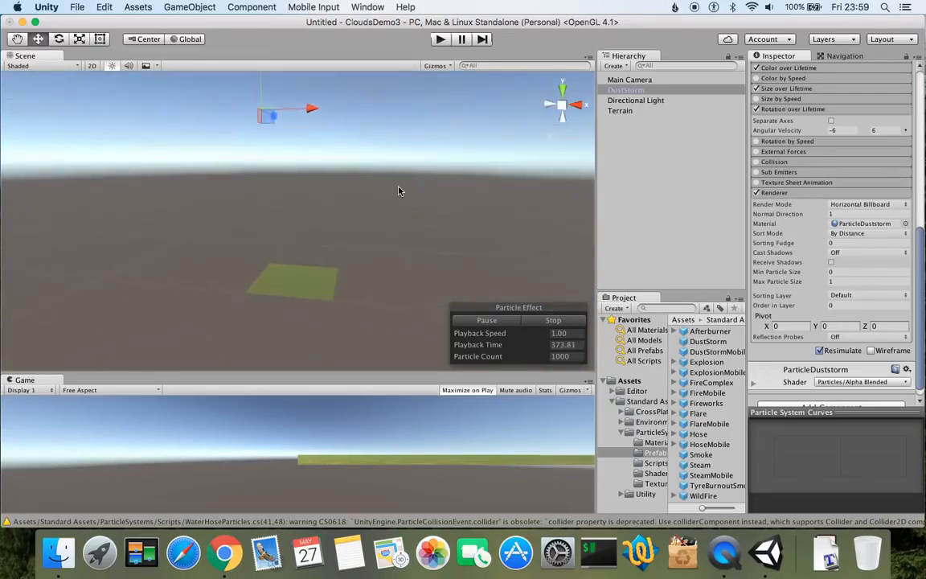
pyautogui.scroll(2, 399, 192)
pyautogui.moveTo(333, 235); pyautogui.dragTo(334, 120, button='right')
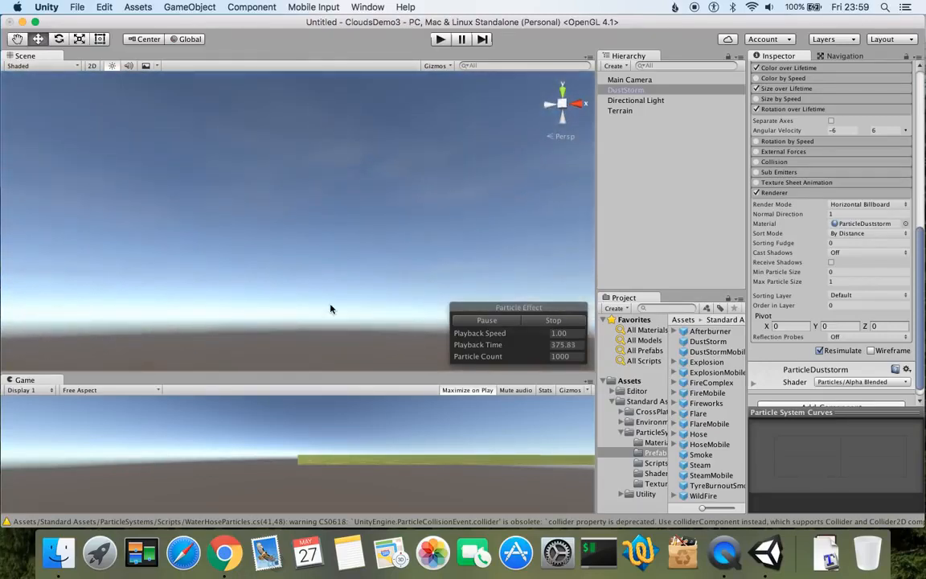
pyautogui.moveTo(330, 294); pyautogui.dragTo(315, 200, button='right')
pyautogui.moveTo(366, 259); pyautogui.dragTo(234, 279, button='right')
pyautogui.moveTo(390, 202); pyautogui.dragTo(213, 242, button='right')
pyautogui.scroll(10, 871, 213)
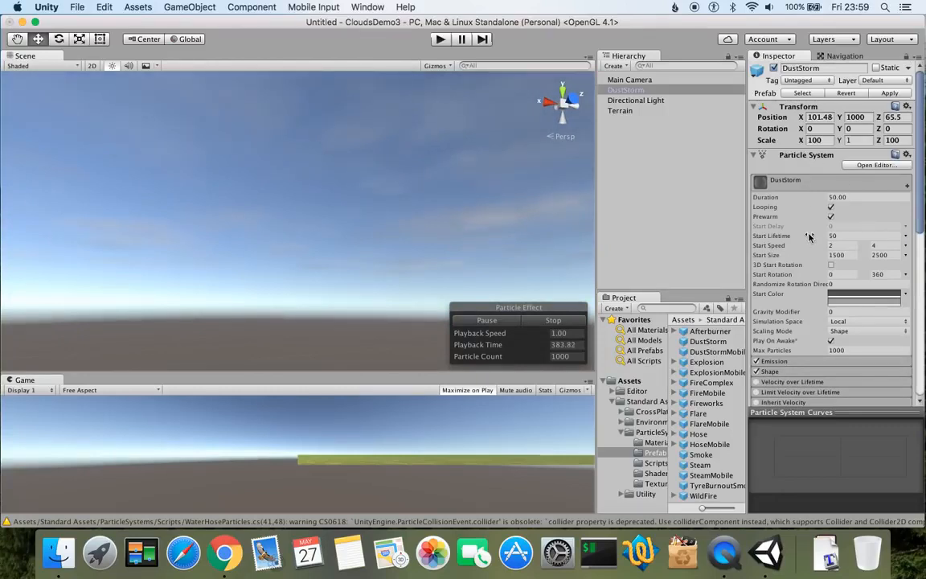
pyautogui.moveTo(364, 272); pyautogui.dragTo(214, 220, button='right')
pyautogui.moveTo(282, 200); pyautogui.dragTo(10, 209, button='right')
pyautogui.moveTo(338, 196); pyautogui.dragTo(124, 262, button='right')
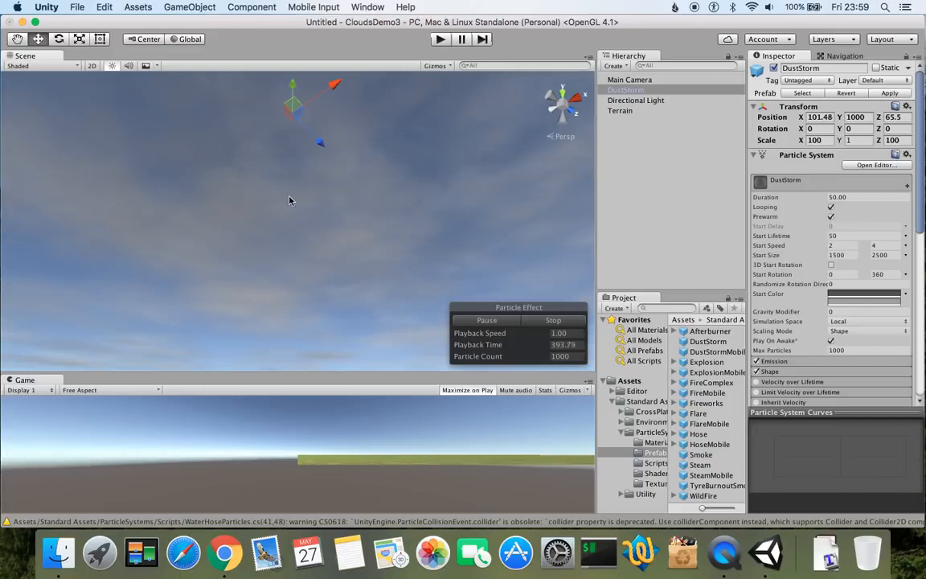
# Expand the ParticleDuststorm material and set its shader to Particles/Additive.
pyautogui.scroll(-10, 872, 225)
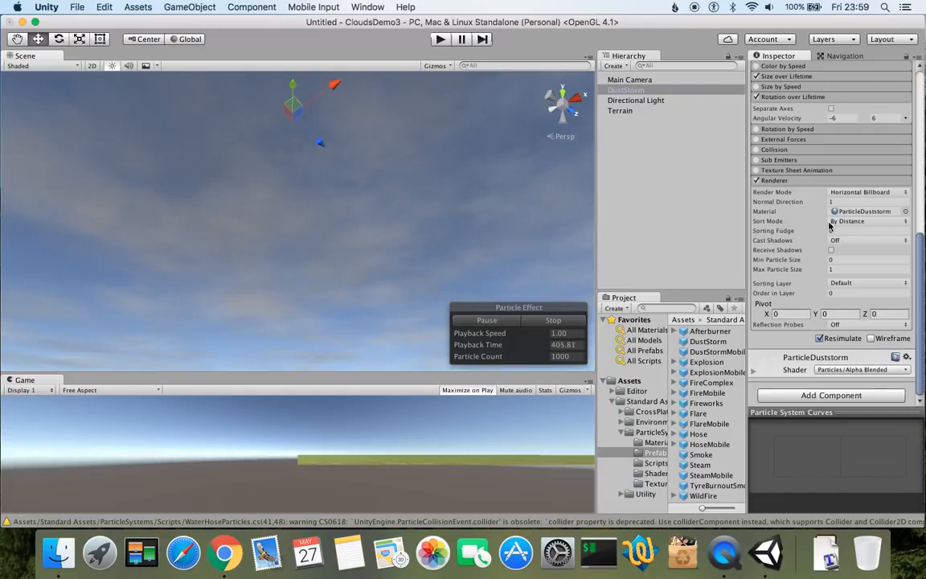
pyautogui.scroll(10, 804, 177)
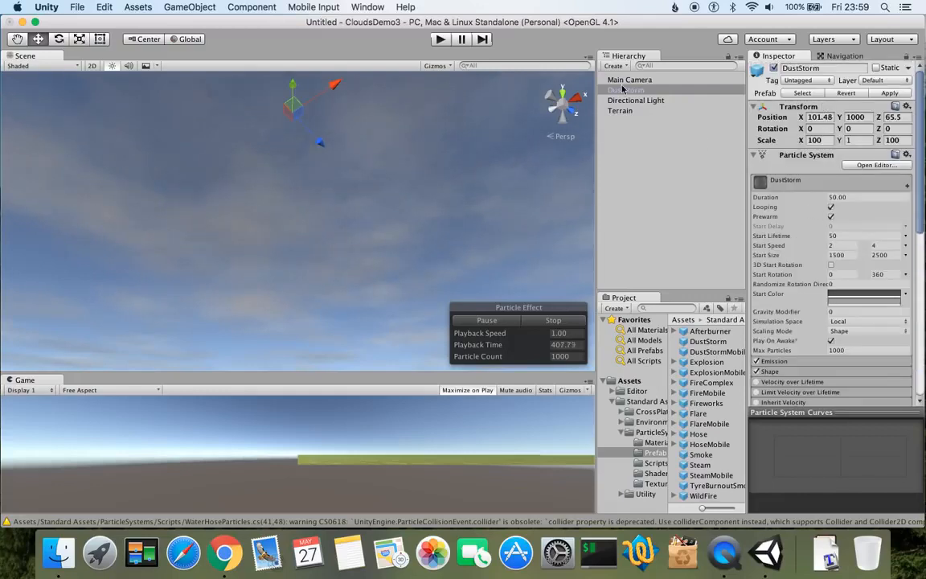
pyautogui.scroll(-10, 839, 195)
pyautogui.click(752, 372)
pyautogui.scroll(-3, 806, 277)
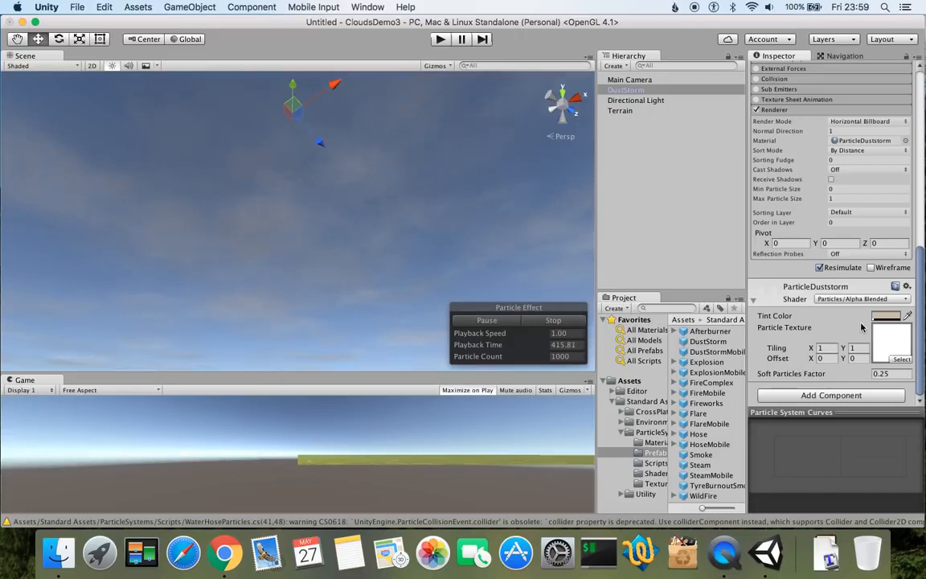
pyautogui.click(884, 298)
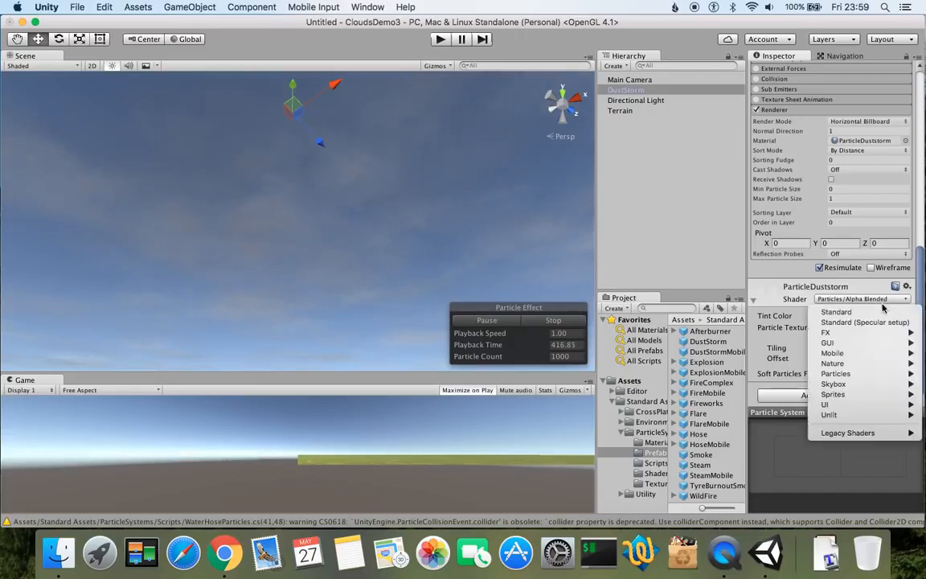
pyautogui.moveTo(862, 378)
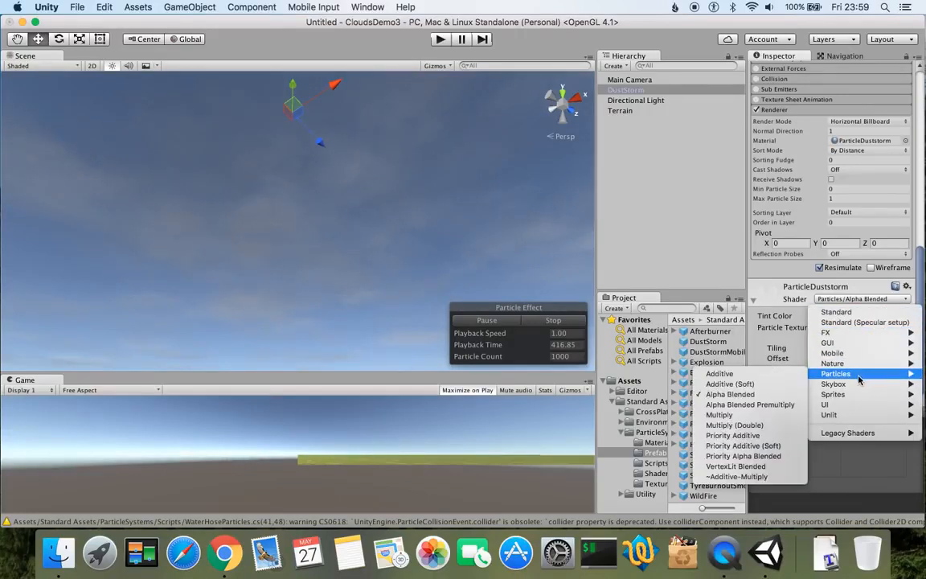
pyautogui.click(741, 375)
# Inspect the additive-shaded clouds from below, including the area around the sun.
pyautogui.moveTo(388, 199); pyautogui.dragTo(330, 256, button='right')
pyautogui.moveTo(258, 246); pyautogui.dragTo(181, 221, button='right')
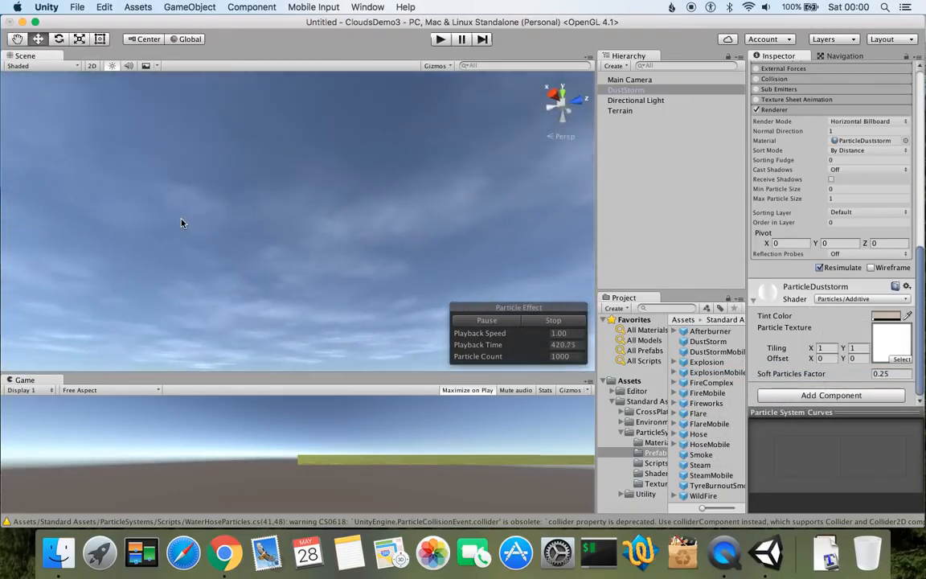
pyautogui.moveTo(460, 233); pyautogui.dragTo(273, 266, button='right')
pyautogui.moveTo(362, 242); pyautogui.dragTo(229, 147, button='right')
pyautogui.moveTo(430, 199); pyautogui.dragTo(438, 257, button='right')
pyautogui.moveTo(531, 225); pyautogui.dragTo(504, 161, button='right')
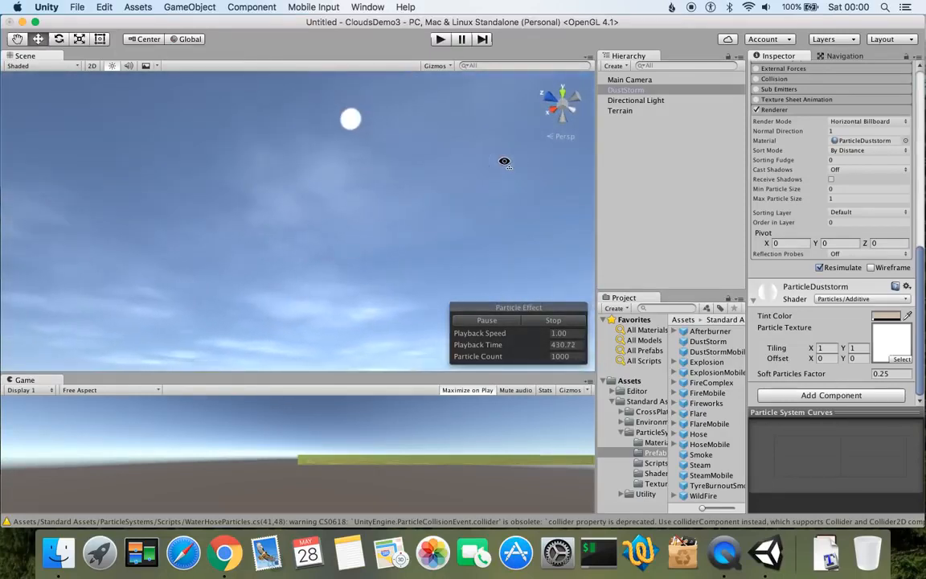
# Set the ParticleDuststorm material's shader to Particles/VertexLit Blended and look over the clouds from below.
pyautogui.click(847, 299)
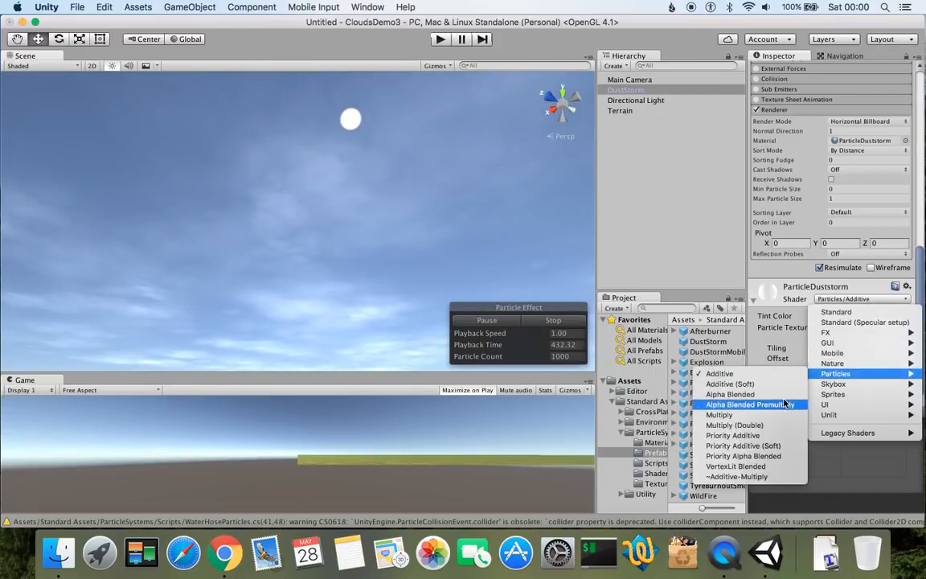
pyautogui.click(767, 466)
pyautogui.keyDown('alt'); pyautogui.moveTo(249, 242); pyautogui.dragTo(146, 188); pyautogui.keyUp('alt')
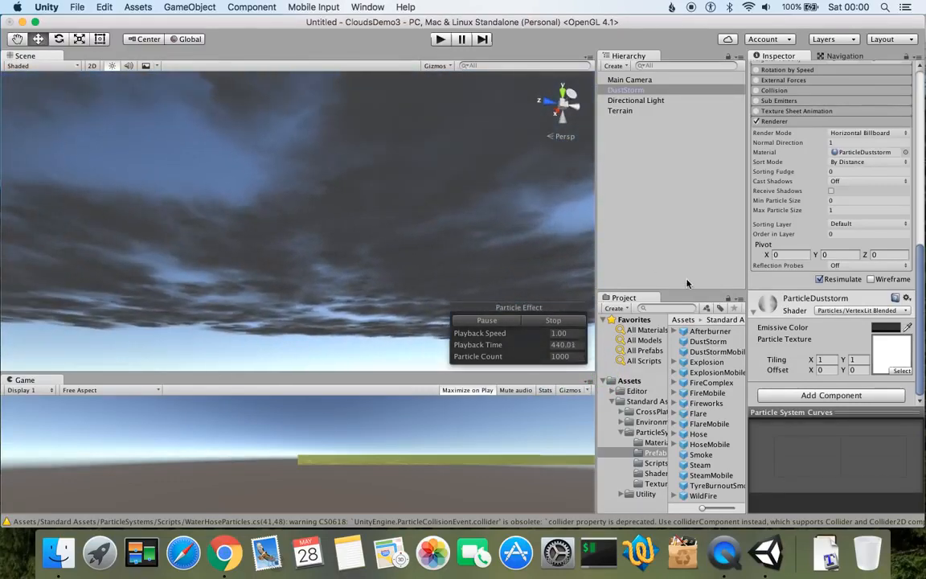
pyautogui.keyDown('alt'); pyautogui.moveTo(424, 246); pyautogui.dragTo(241, 189); pyautogui.keyUp('alt')
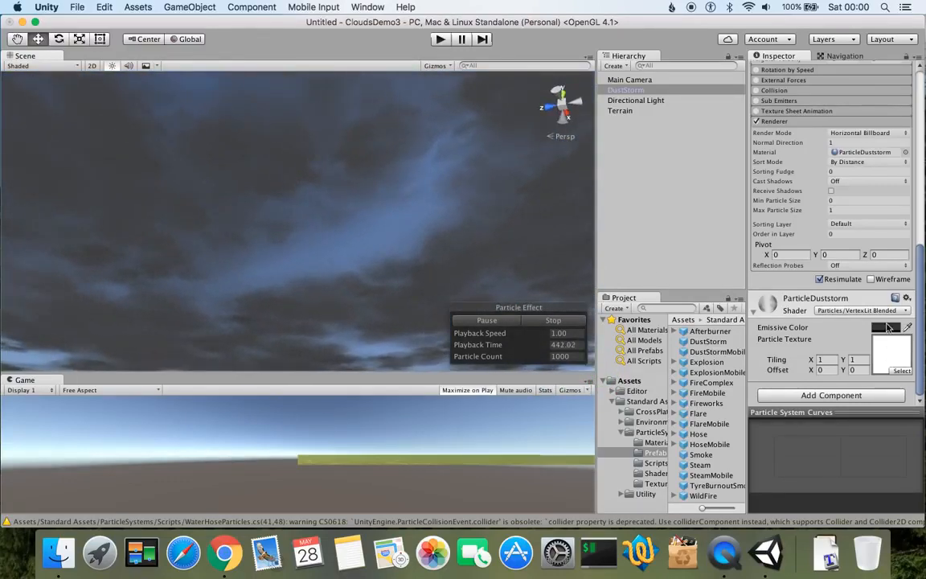
# Set the ParticleDuststorm material's emissive color to white (RGB 255, 255, 255) and view the clouds above the horizon.
pyautogui.click(886, 328)
pyautogui.moveTo(505, 177)
pyautogui.mouseDown()
pyautogui.moveTo(492, 118)
pyautogui.moveTo(489, 133)
pyautogui.moveTo(532, 138)
pyautogui.moveTo(506, 155)
pyautogui.moveTo(479, 132)
pyautogui.moveTo(477, 94)
pyautogui.mouseUp()
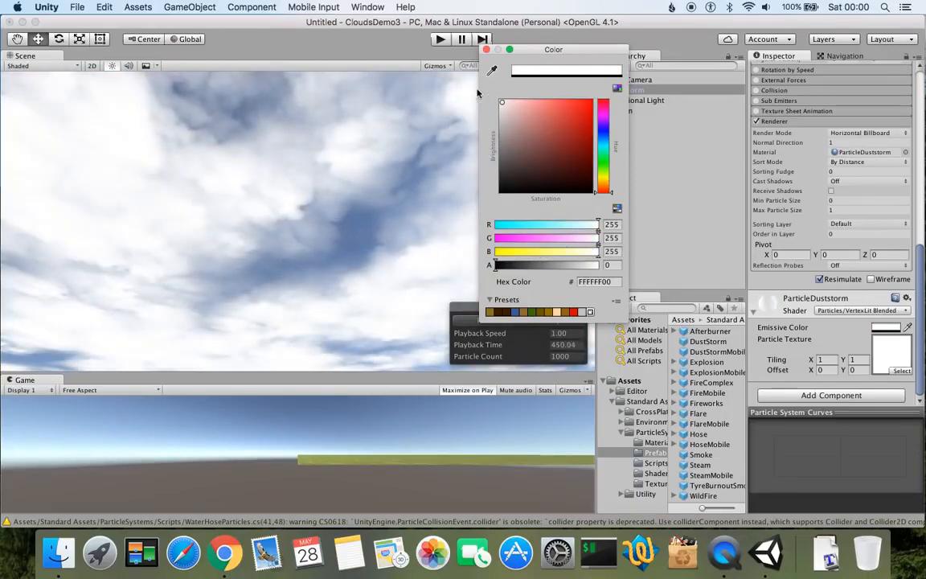
pyautogui.moveTo(364, 234); pyautogui.dragTo(350, 208, button='right')
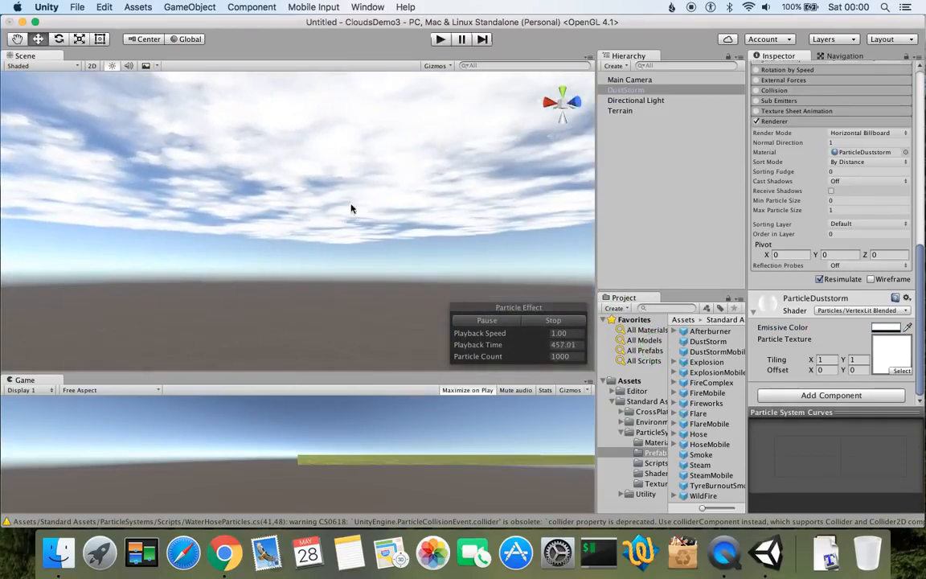
# Rotate the Directional Light freehand to about X -7.8, Y -18.9, Z 26.5 for a sunset sky.
pyautogui.click(647, 101)
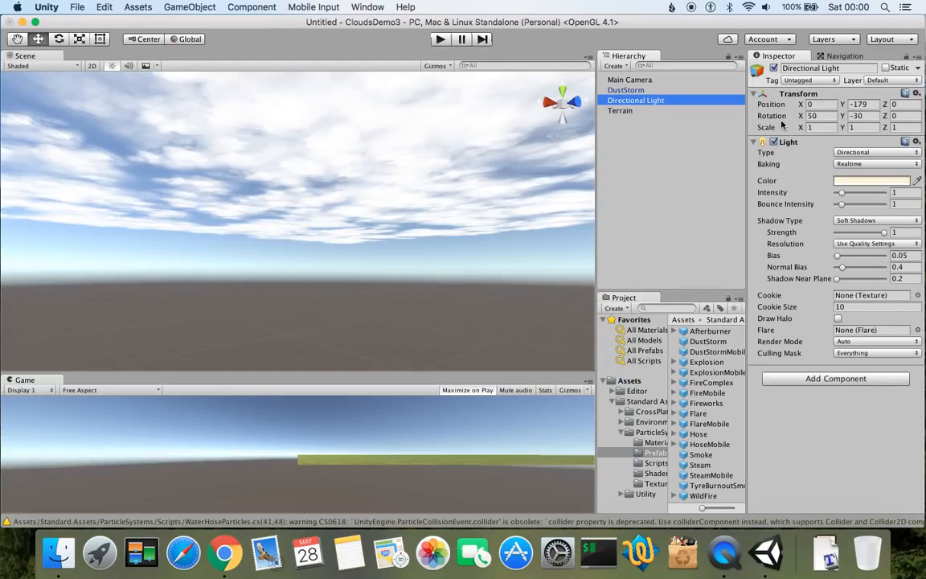
pyautogui.click(817, 116)
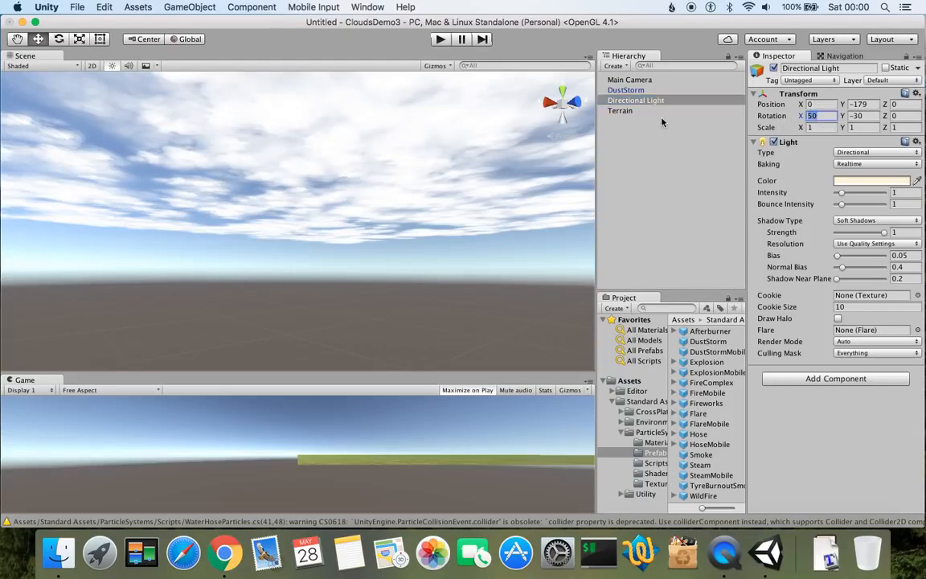
pyautogui.scroll(-5, 304, 165)
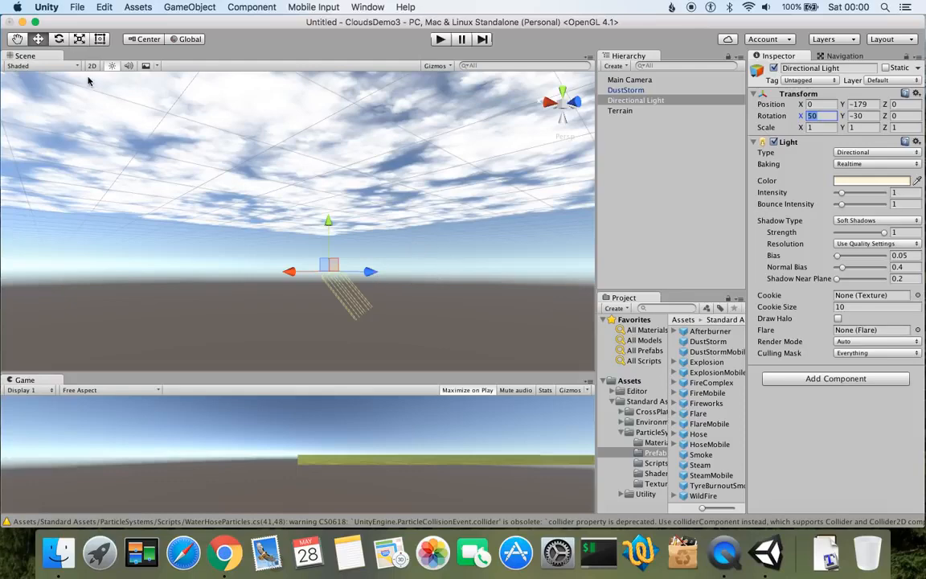
pyautogui.click(59, 38)
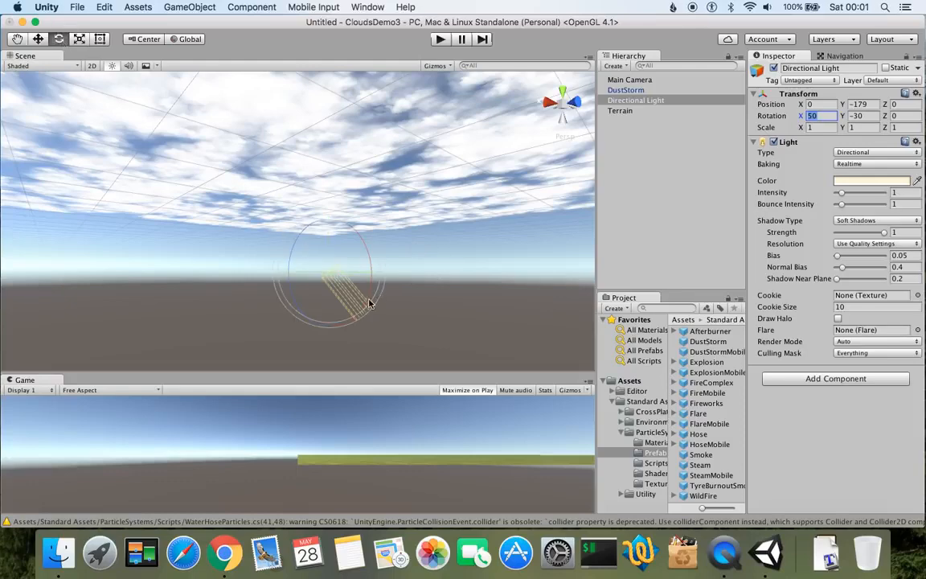
pyautogui.moveTo(374, 280); pyautogui.dragTo(268, 246)
pyautogui.moveTo(411, 202); pyautogui.dragTo(116, 246, button='right')
pyautogui.moveTo(463, 132); pyautogui.dragTo(318, 191, button='middle')
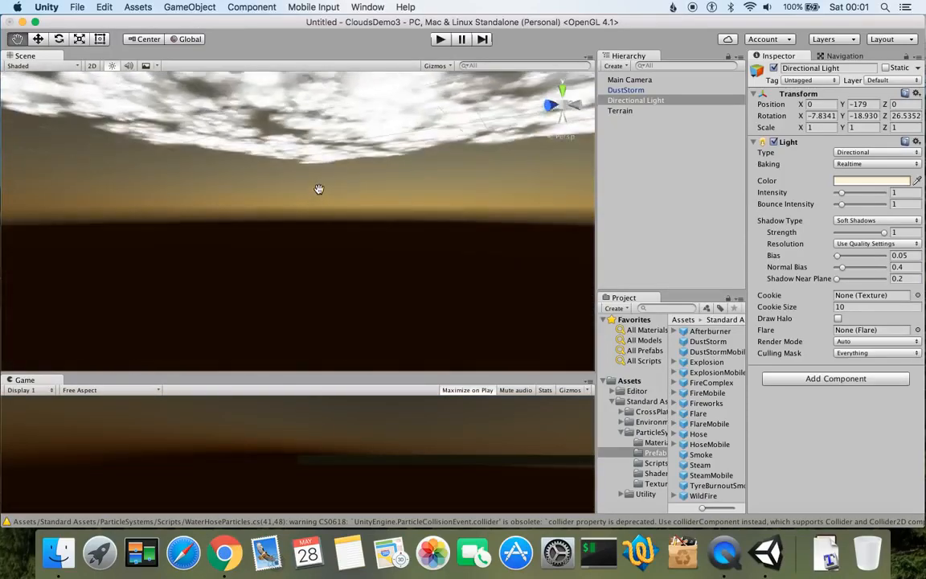
# Select the DustStorm and examine its vertex-lit clouds under the sunset light from several directions.
pyautogui.press('e')
pyautogui.moveTo(332, 236); pyautogui.dragTo(327, 90, button='right')
pyautogui.moveTo(357, 237); pyautogui.dragTo(356, 210, button='middle')
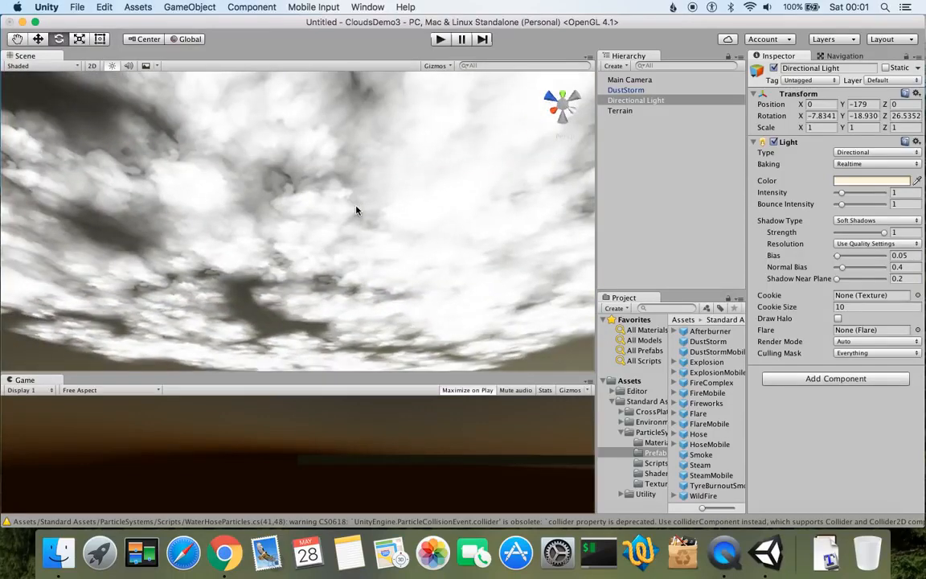
pyautogui.click(626, 90)
pyautogui.moveTo(356, 221); pyautogui.dragTo(364, 279, button='right')
pyautogui.moveTo(399, 219); pyautogui.dragTo(205, 163, button='right')
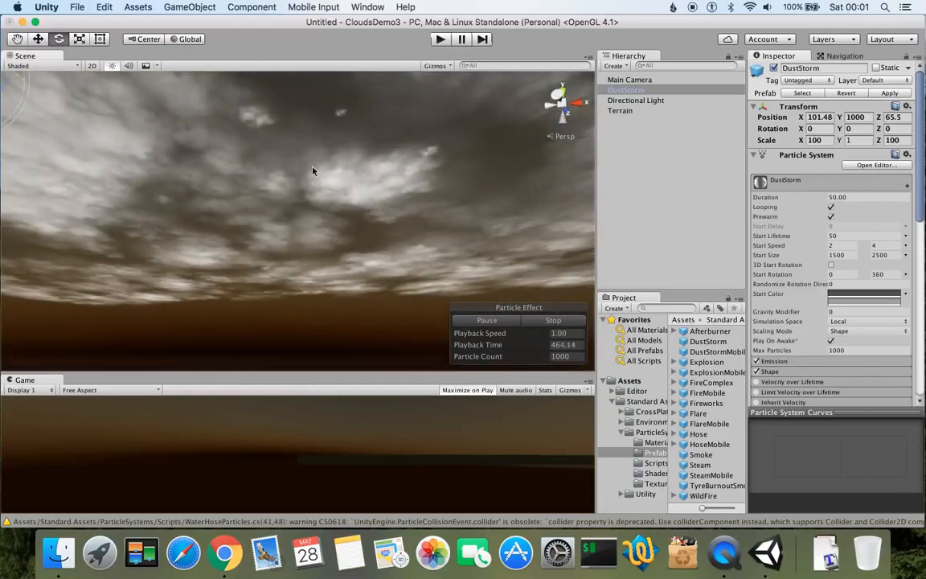
pyautogui.moveTo(339, 182); pyautogui.dragTo(562, 104, button='right')
pyautogui.moveTo(271, 161); pyautogui.dragTo(536, 166, button='right')
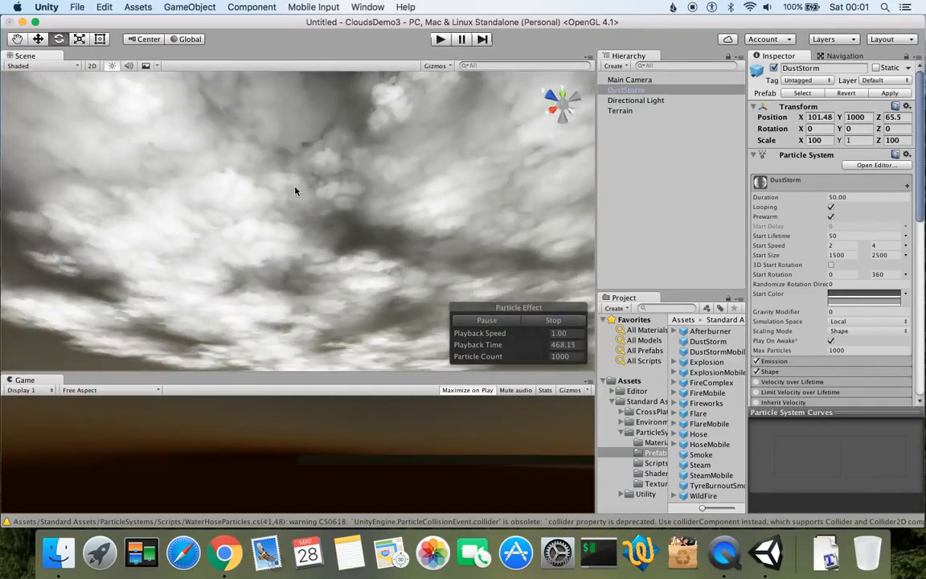
pyautogui.moveTo(296, 191); pyautogui.dragTo(384, 261, button='right')
pyautogui.moveTo(234, 213); pyautogui.dragTo(470, 249, button='right')
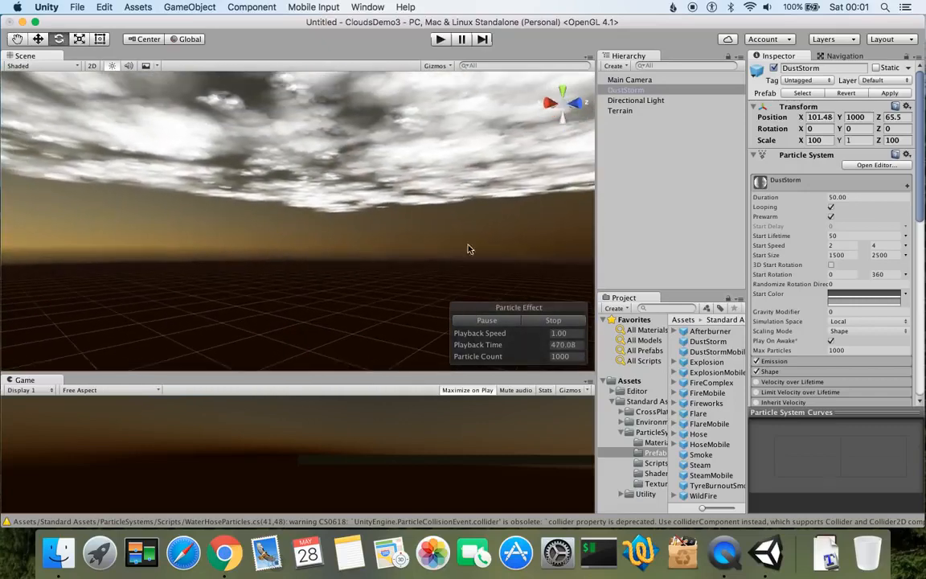
pyautogui.moveTo(466, 198); pyautogui.dragTo(227, 169, button='right')
# Return the ParticleDuststorm material's shader to Particles/Additive and view the clouds against the sunset sky.
pyautogui.scroll(-10, 800, 322)
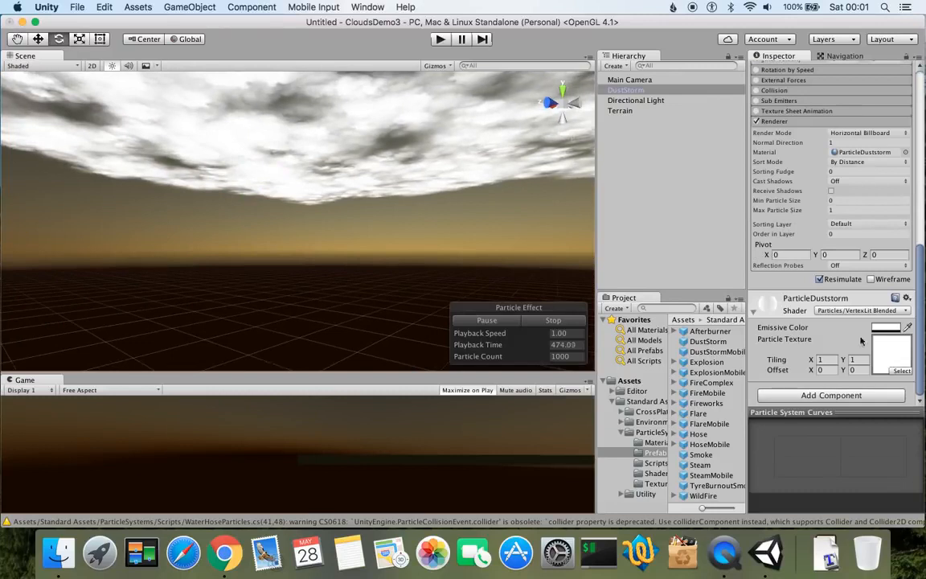
pyautogui.scroll(1, 795, 266)
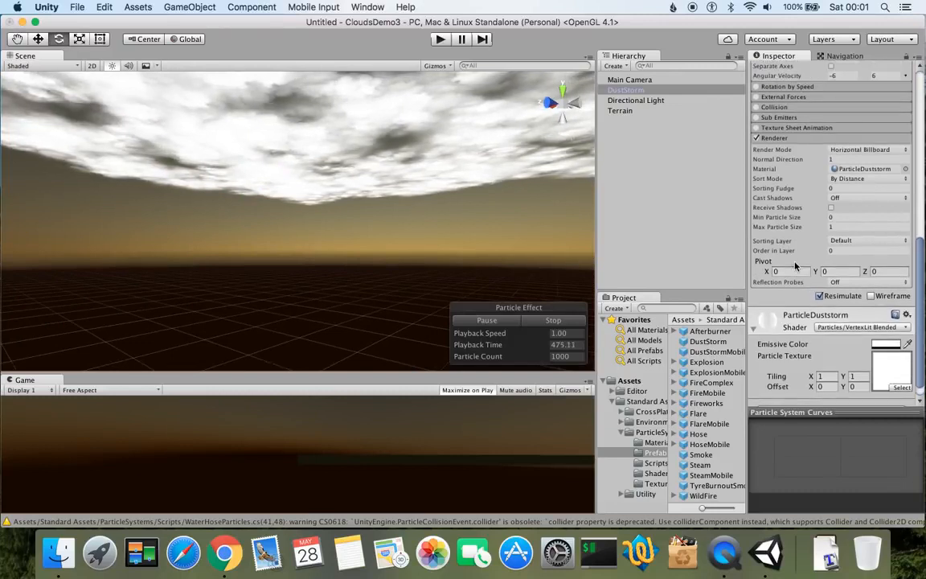
pyautogui.click(856, 328)
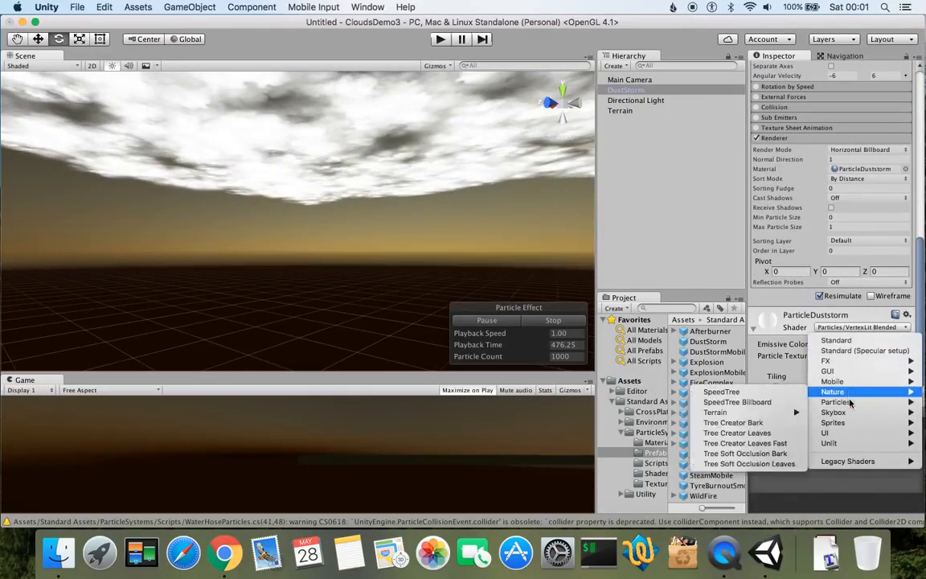
pyautogui.moveTo(850, 402)
pyautogui.click(719, 402)
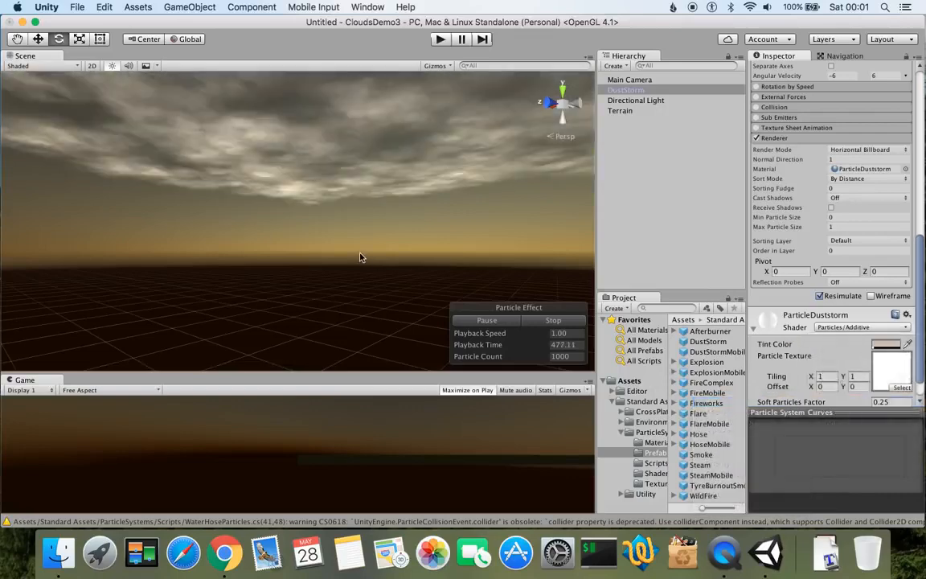
pyautogui.moveTo(432, 226); pyautogui.dragTo(733, 161, button='right')
pyautogui.moveTo(302, 250); pyautogui.dragTo(95, 321, button='right')
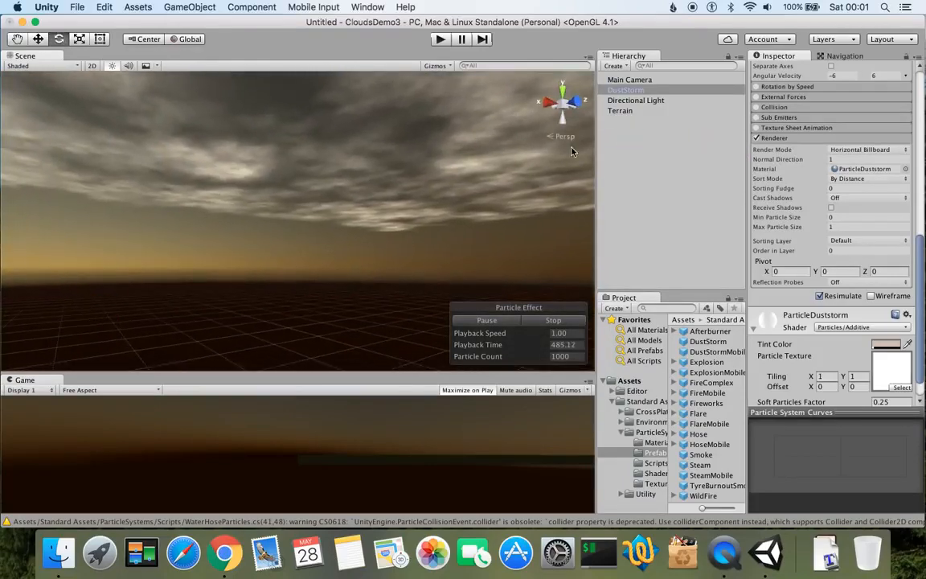
# Rotate the Directional Light freehand to about X 5.2, Y -18.8, Z 22.1 to raise the sun into a daylight sky.
pyautogui.click(630, 101)
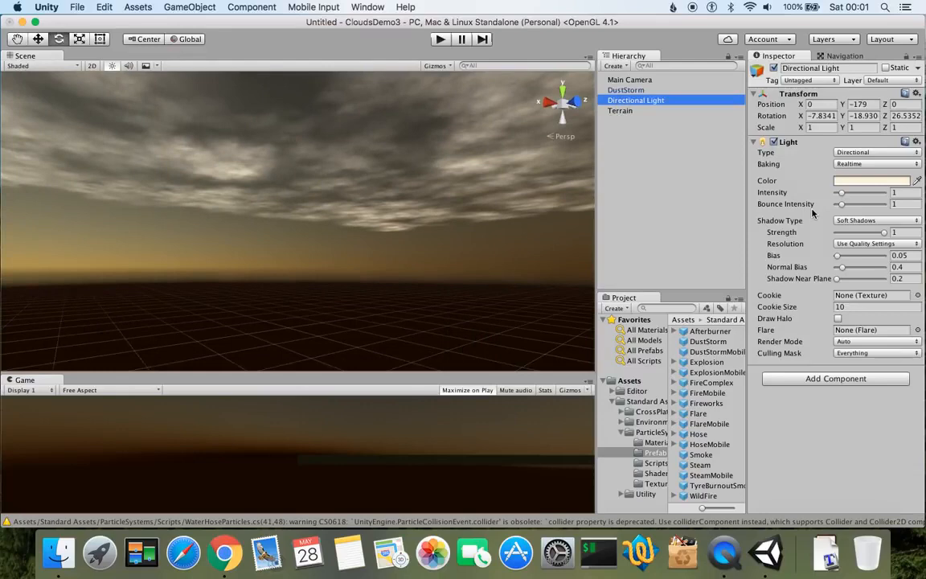
pyautogui.press('f')
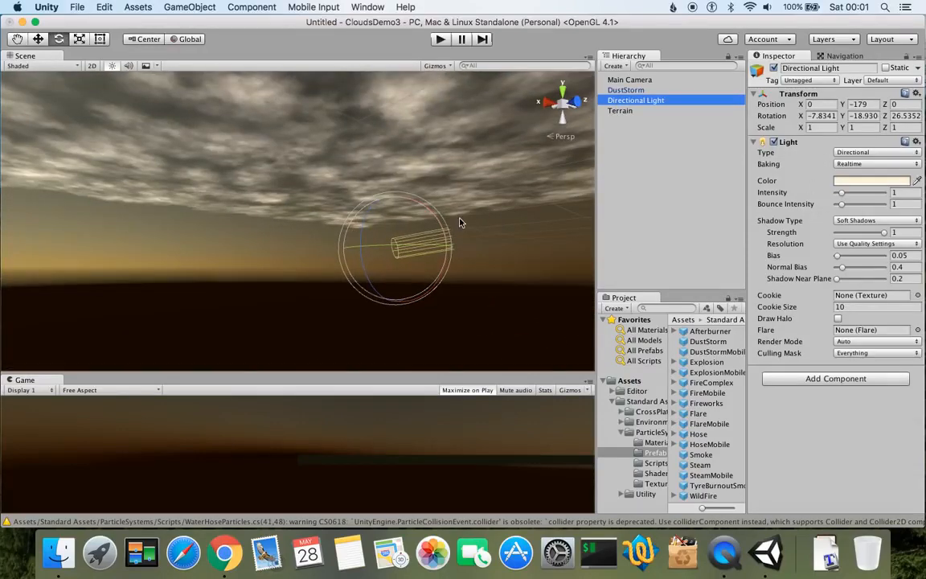
pyautogui.moveTo(427, 208); pyautogui.dragTo(419, 260)
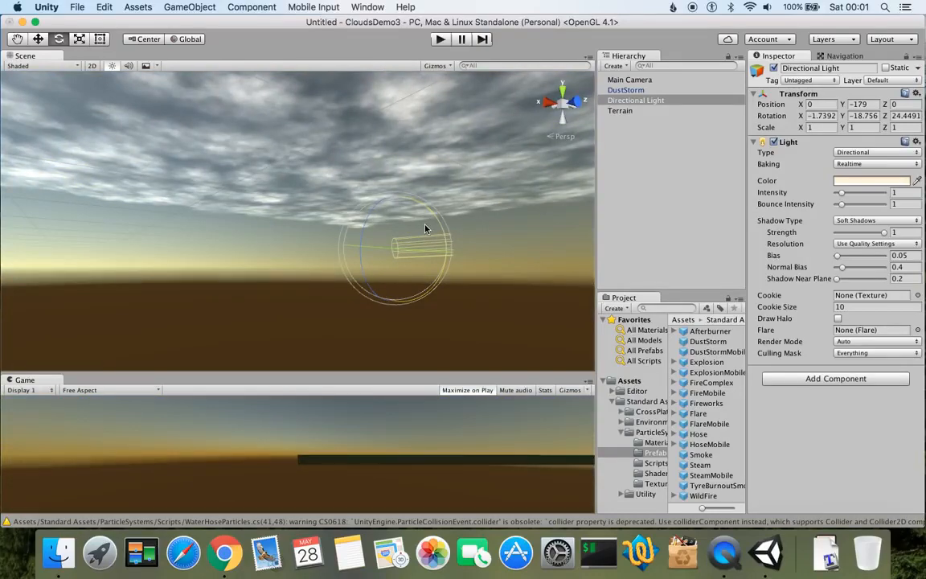
pyautogui.moveTo(475, 209); pyautogui.dragTo(496, 196, button='right')
pyautogui.moveTo(496, 196); pyautogui.dragTo(388, 241, button='middle')
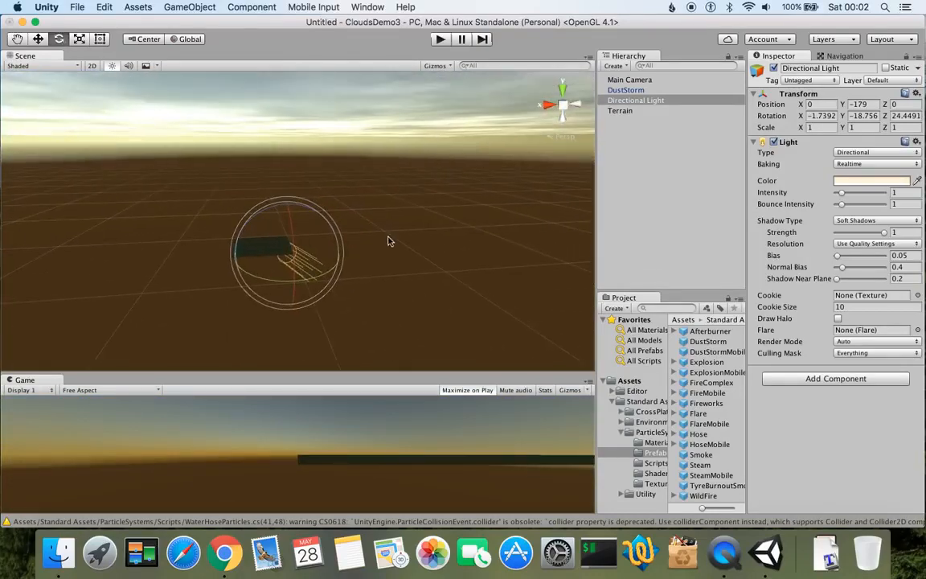
pyautogui.moveTo(291, 220)
pyautogui.mouseDown()
pyautogui.moveTo(291, 256)
pyautogui.moveTo(294, 232)
pyautogui.mouseUp()
# Examine the additive clouds in daylight from above the layer and from below it toward the sun.
pyautogui.moveTo(426, 211); pyautogui.dragTo(153, 170, button='right')
pyautogui.moveTo(353, 194); pyautogui.dragTo(237, 196, button='middle')
pyautogui.moveTo(236, 196); pyautogui.dragTo(460, 297, button='right')
pyautogui.moveTo(187, 219); pyautogui.dragTo(304, 219, button='right')
pyautogui.moveTo(233, 213); pyautogui.dragTo(226, 212, button='middle')
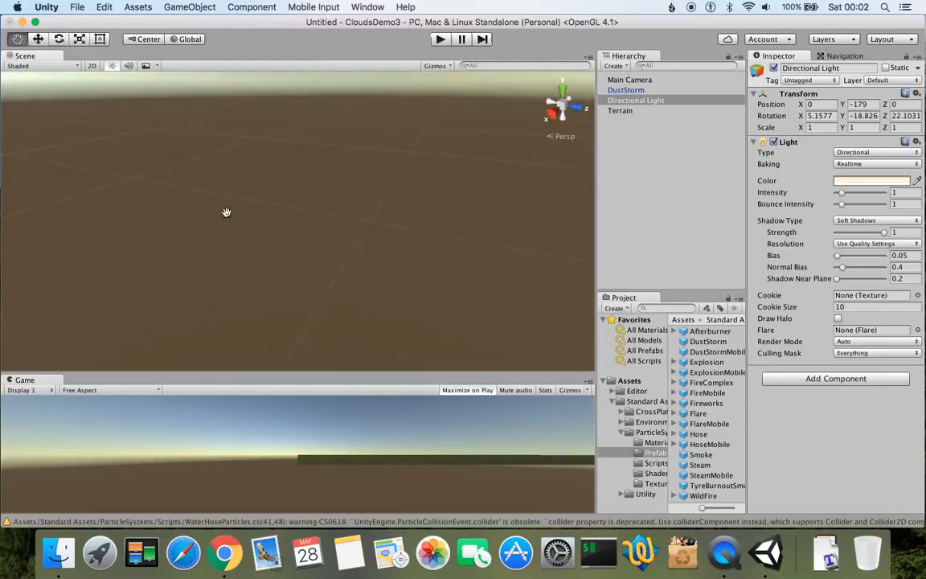
pyautogui.moveTo(377, 194); pyautogui.dragTo(337, 232, button='middle')
pyautogui.press('f')
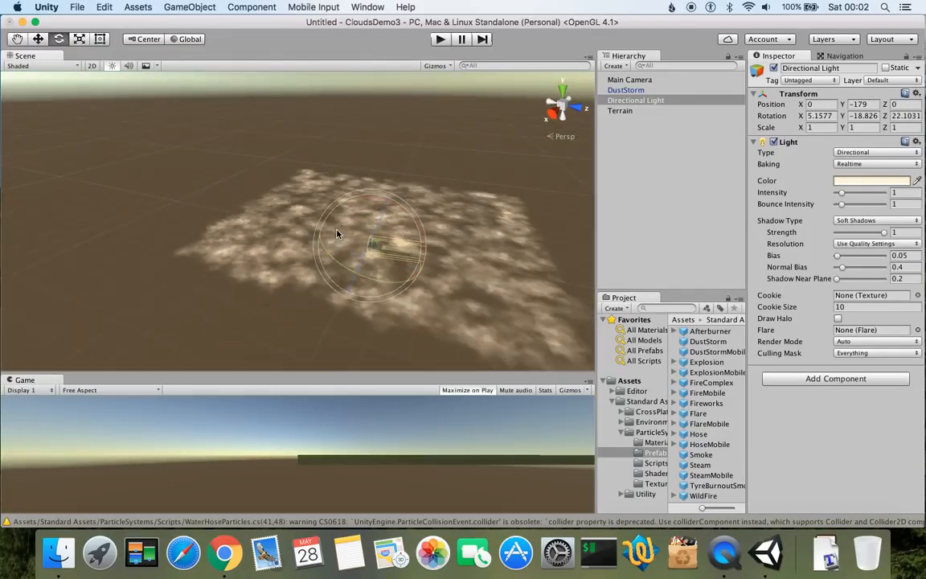
pyautogui.moveTo(176, 200); pyautogui.dragTo(212, 167, button='right')
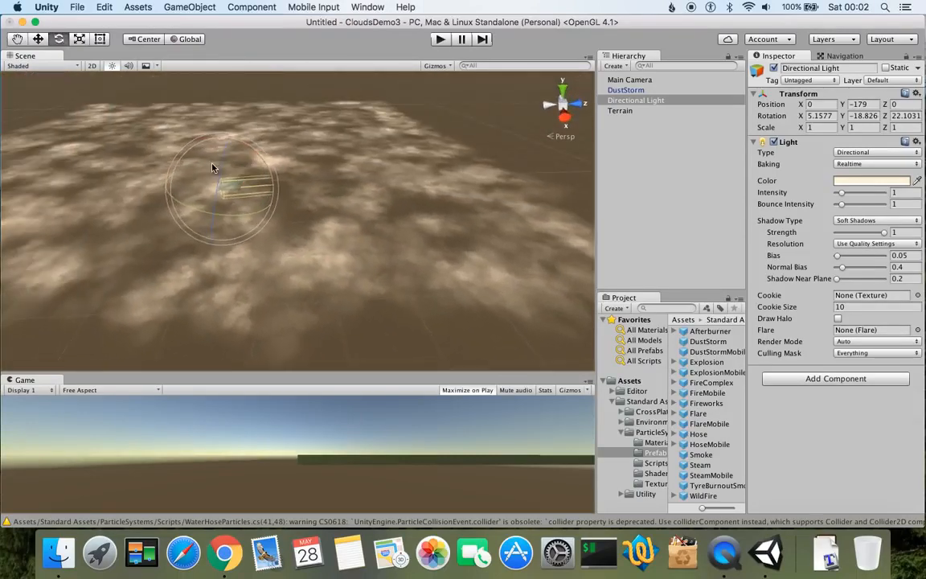
pyautogui.scroll(3, 213, 167)
pyautogui.moveTo(252, 262); pyautogui.dragTo(241, 163, button='right')
pyautogui.moveTo(232, 219); pyautogui.dragTo(295, 240, button='middle')
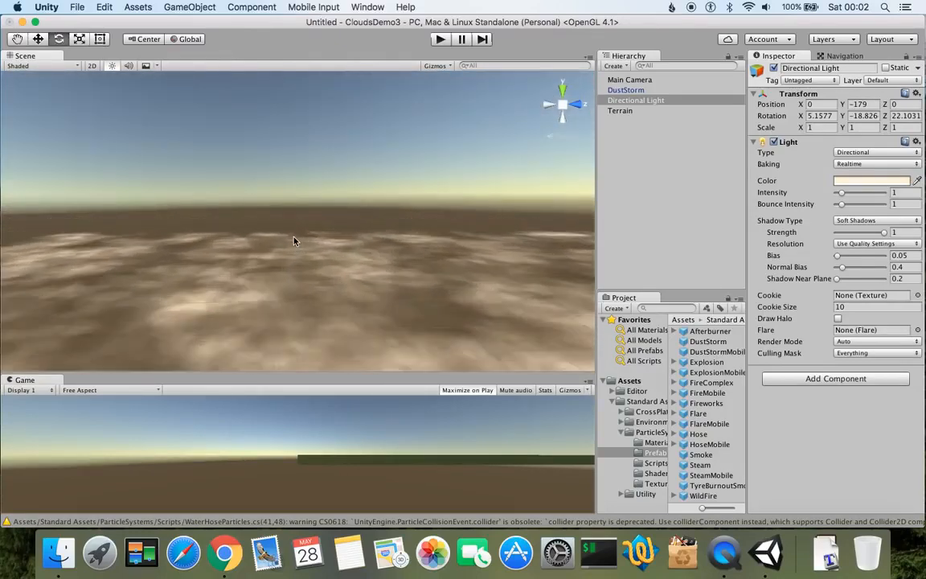
pyautogui.keyDown('alt'); pyautogui.moveTo(295, 242); pyautogui.dragTo(271, 233); pyautogui.keyUp('alt')
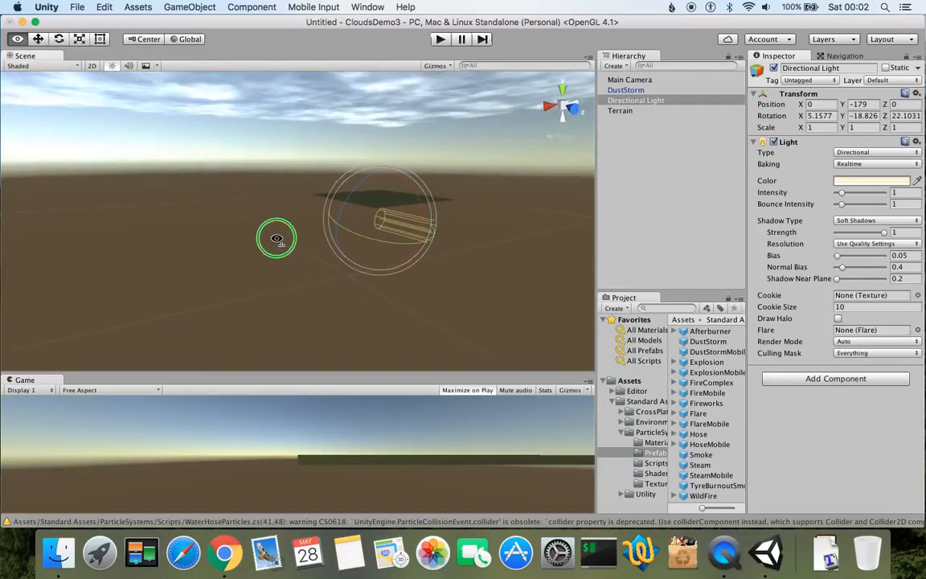
pyautogui.keyDown('alt'); pyautogui.moveTo(302, 182); pyautogui.dragTo(365, 183); pyautogui.keyUp('alt')
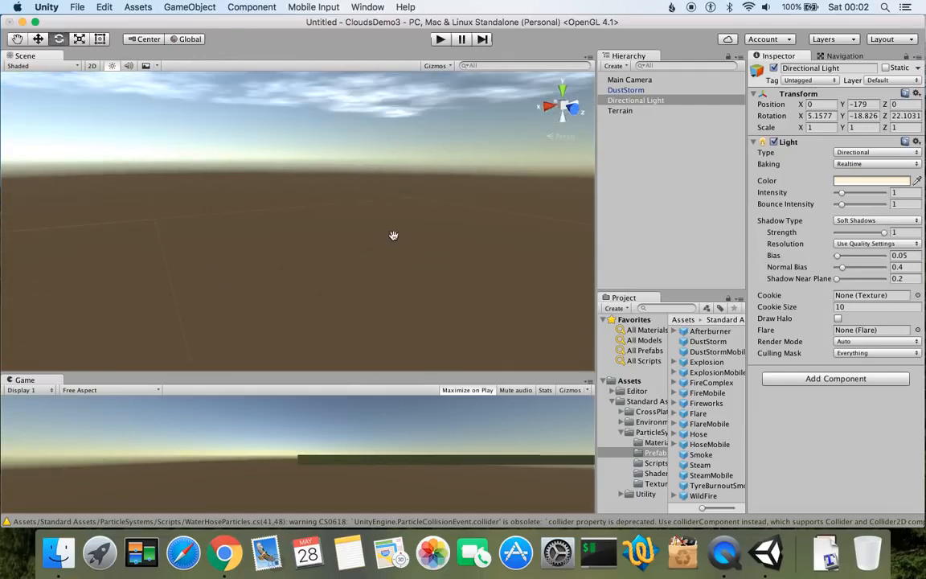
pyautogui.keyDown('alt'); pyautogui.moveTo(380, 228); pyautogui.dragTo(296, 146); pyautogui.keyUp('alt')
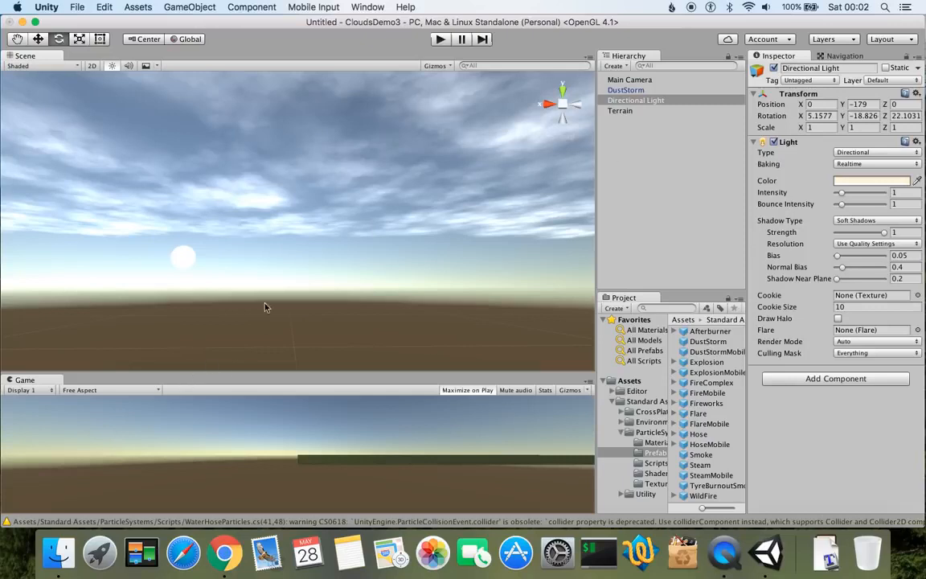
# Select the DustStorm and set the Box Y size of its emitter shape to 1.
pyautogui.click(626, 90)
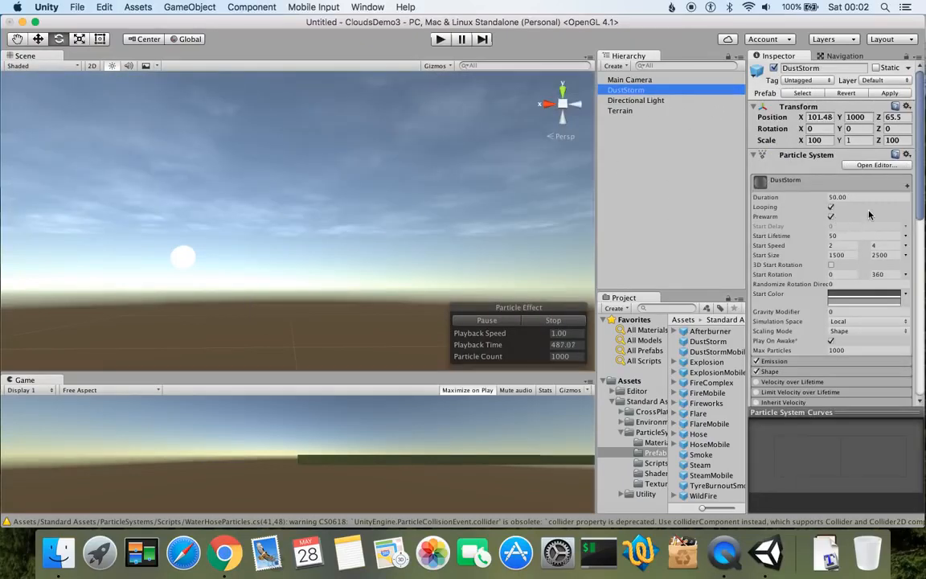
pyautogui.keyDown('alt'); pyautogui.moveTo(397, 266); pyautogui.dragTo(219, 229); pyautogui.keyUp('alt')
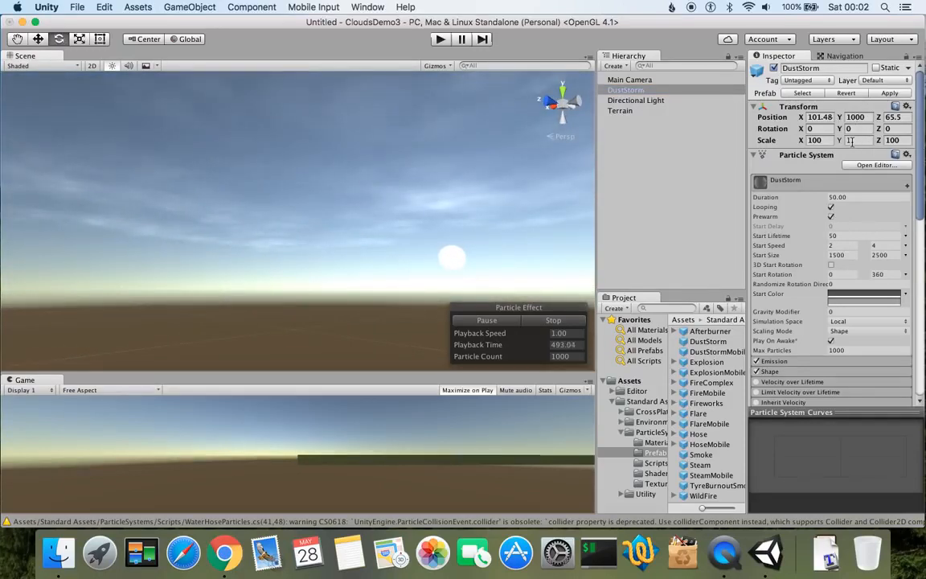
pyautogui.scroll(-10, 856, 285)
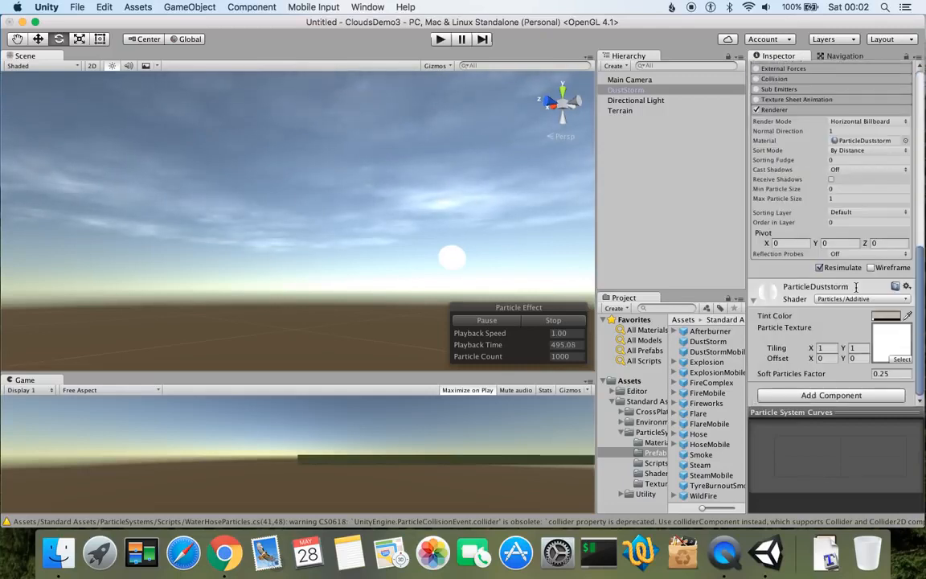
pyautogui.scroll(5, 856, 286)
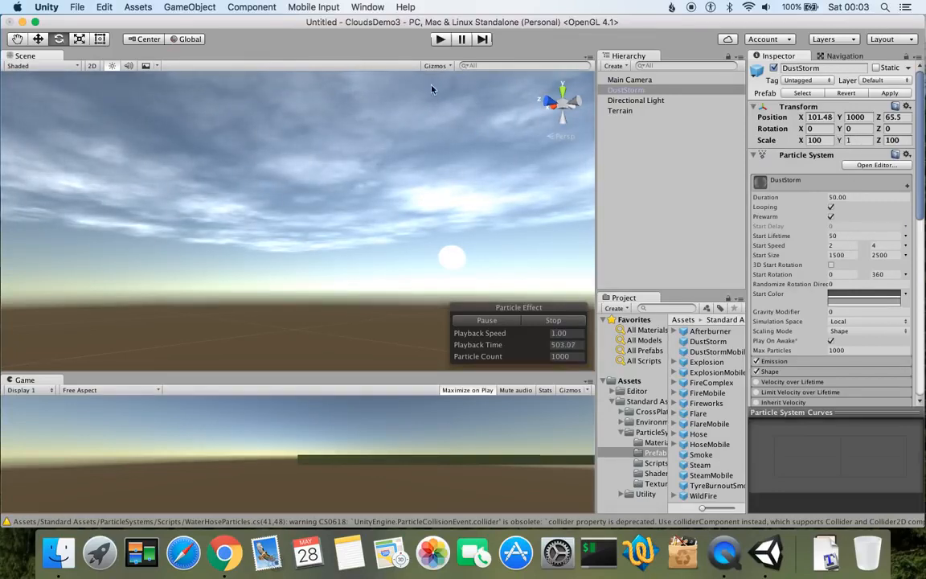
pyautogui.scroll(-10, 815, 284)
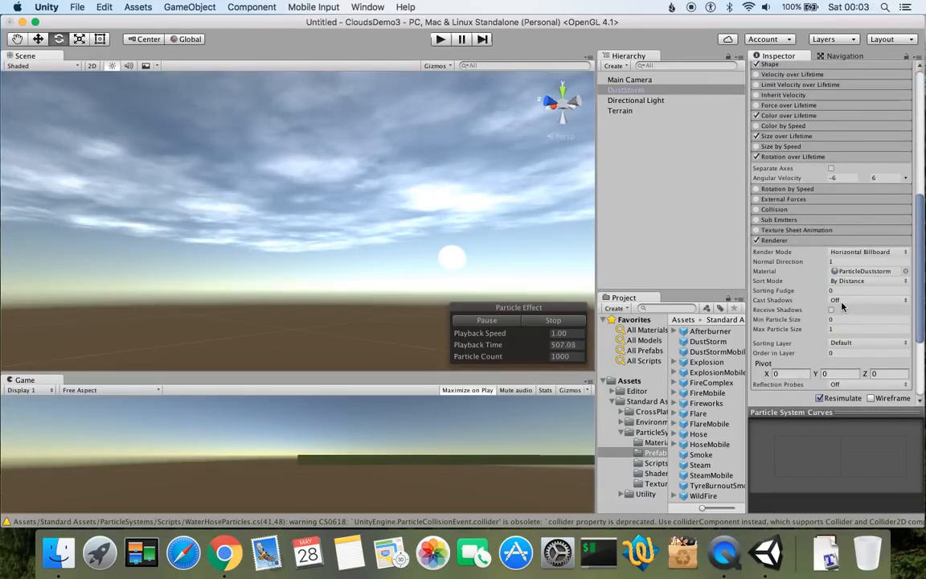
pyautogui.scroll(5, 799, 226)
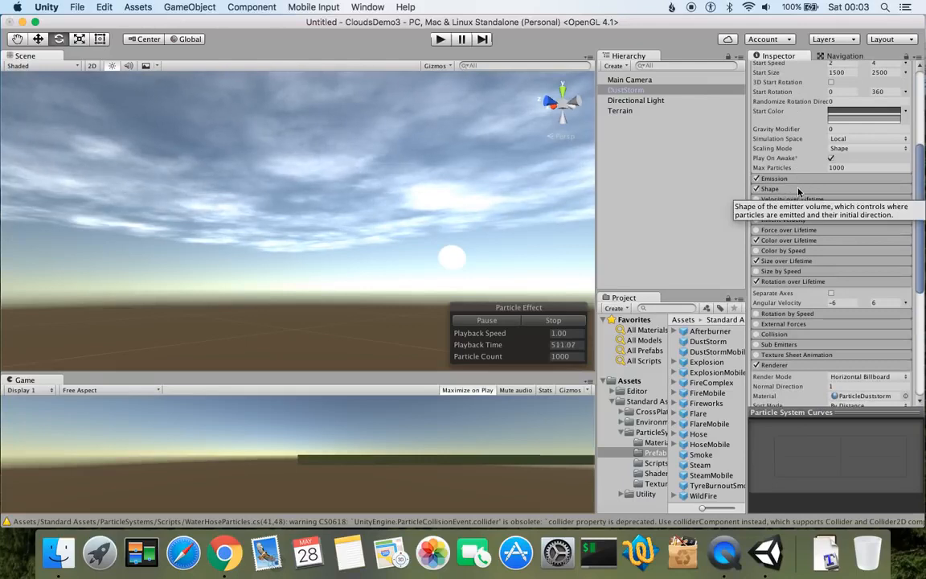
pyautogui.click(798, 190)
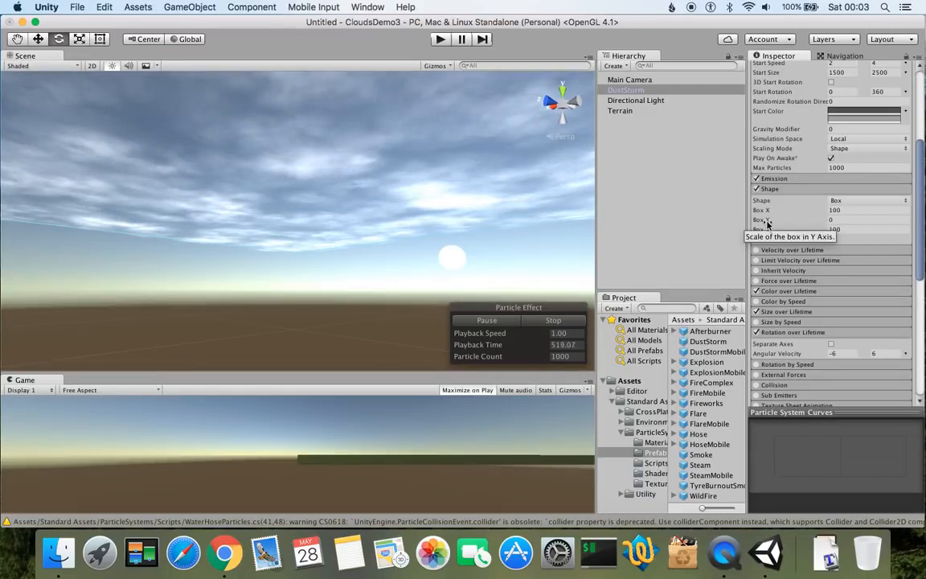
pyautogui.click(836, 220)
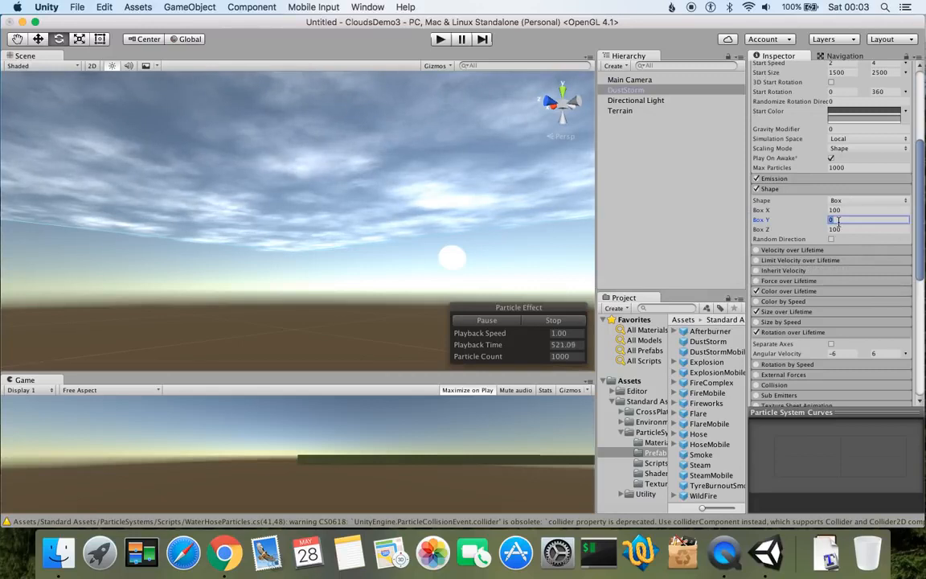
pyautogui.write('1')
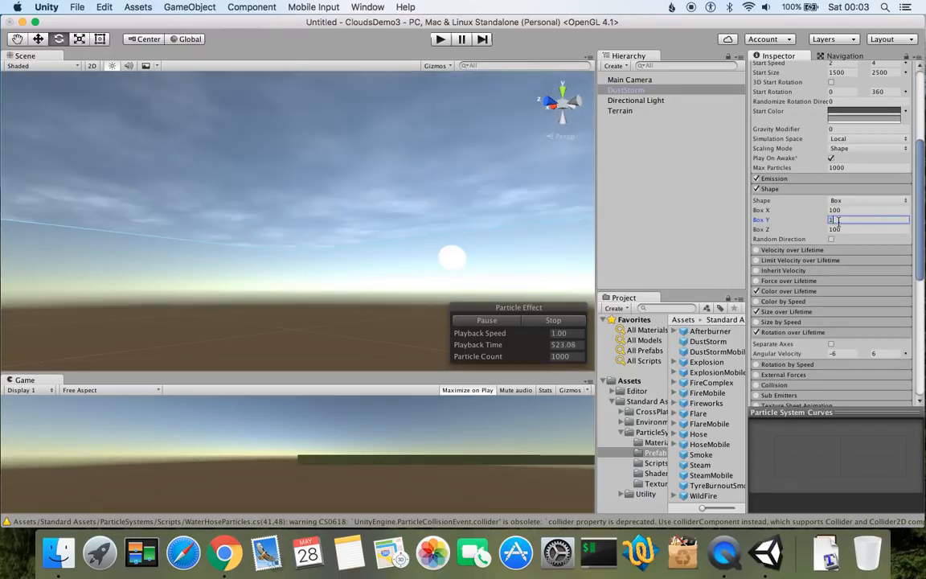
pyautogui.rightClick(402, 225)
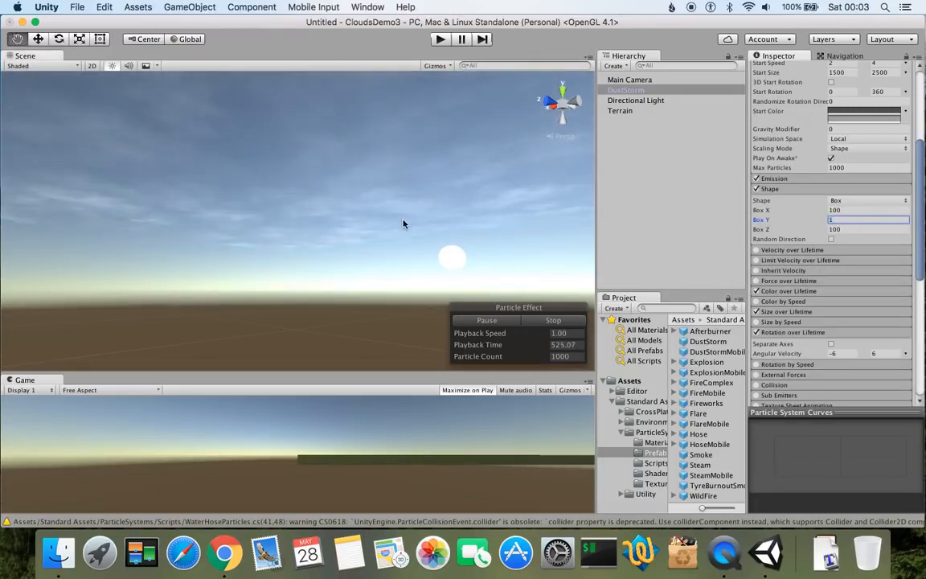
pyautogui.press('s')
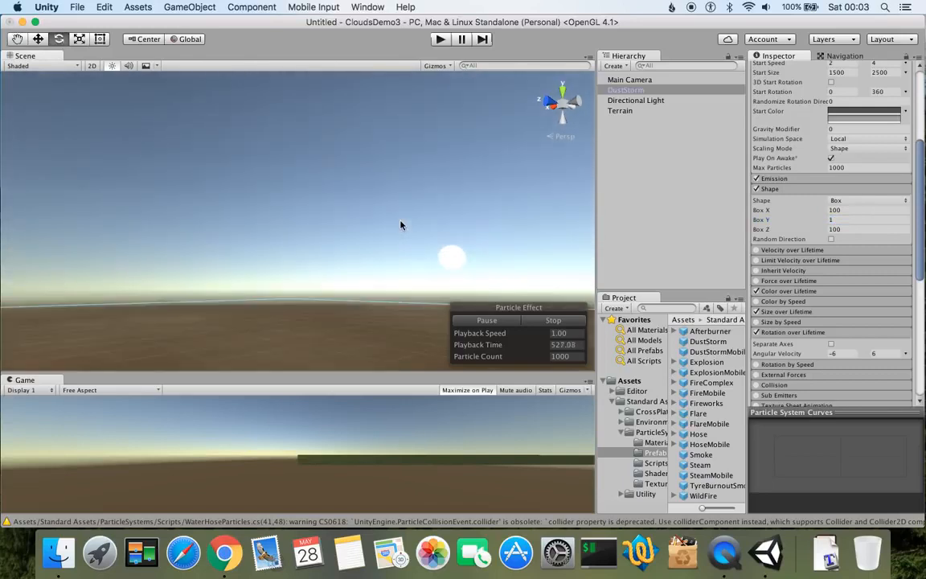
# Set the DustStorm's Y scale to 100 and view the clouds above the horizon.
pyautogui.scroll(5, 820, 219)
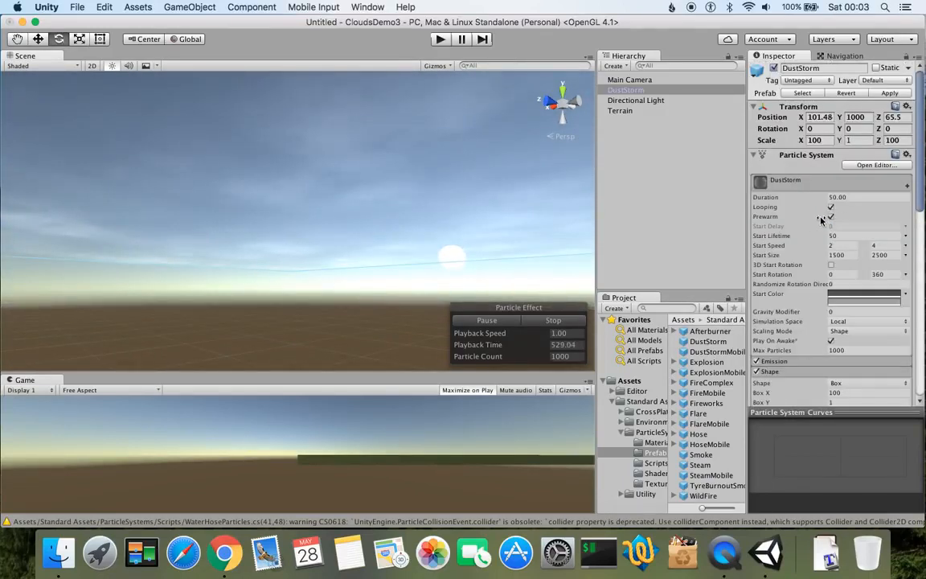
pyautogui.click(854, 140)
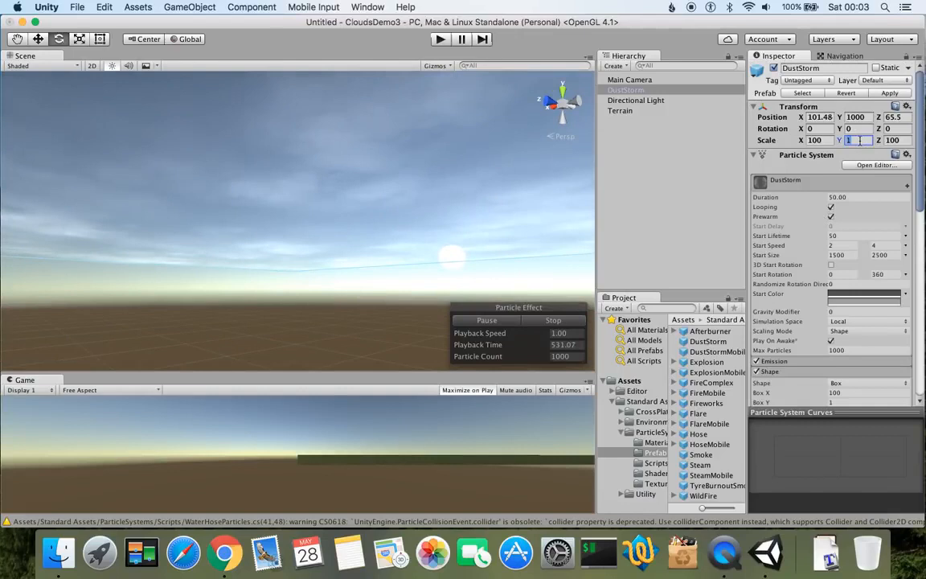
pyautogui.write('100')
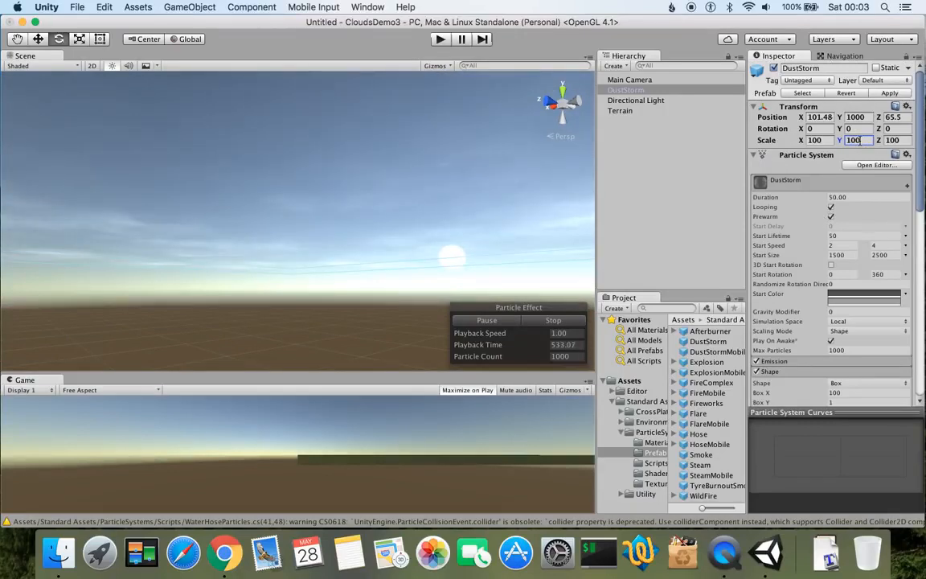
pyautogui.moveTo(159, 281); pyautogui.dragTo(190, 313, button='right')
pyautogui.moveTo(247, 243); pyautogui.dragTo(248, 253, button='middle')
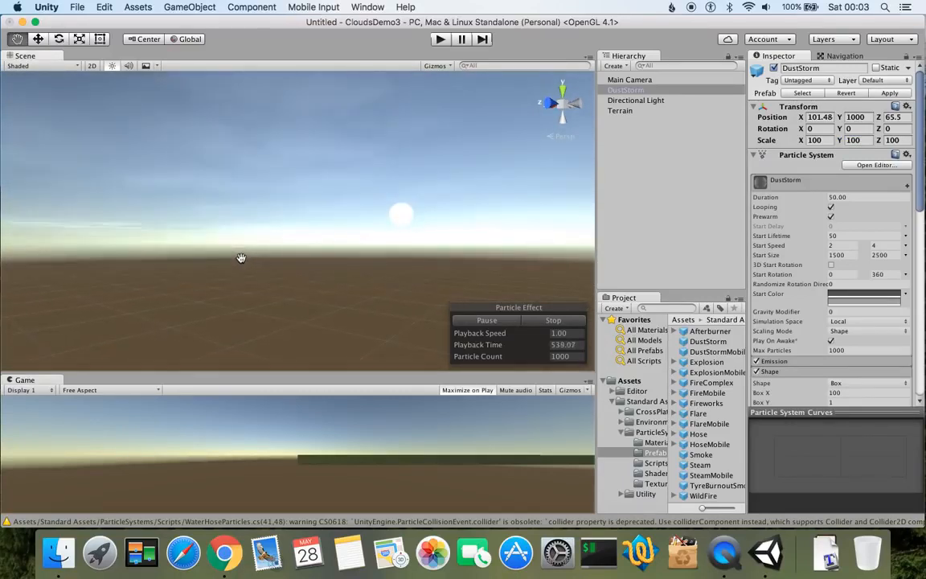
pyautogui.moveTo(241, 258); pyautogui.dragTo(242, 261, button='middle')
# Set the Box Y size of the DustStorm's emitter shape to 10 for a thicker cloud layer.
pyautogui.scroll(-10, 903, 217)
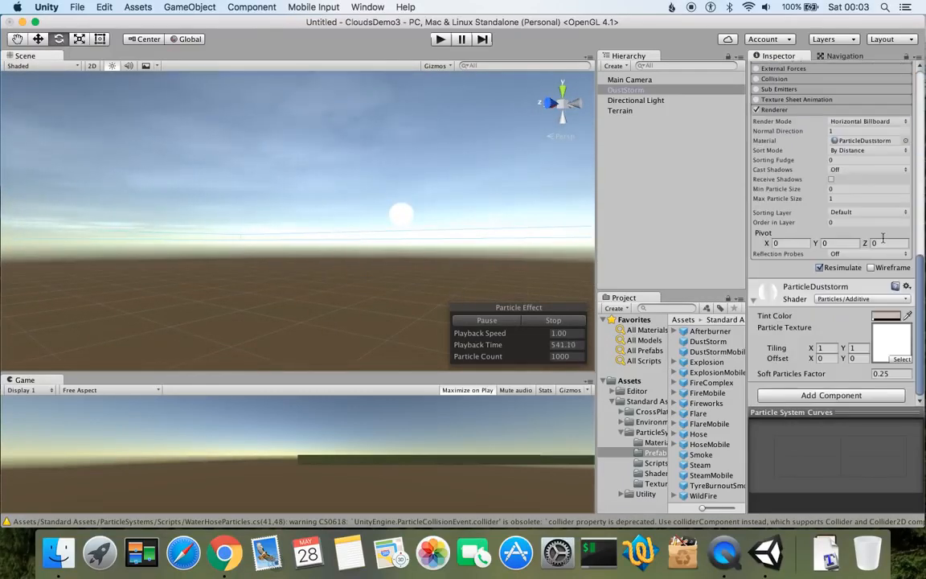
pyautogui.scroll(5, 884, 239)
pyautogui.scroll(-5, 843, 314)
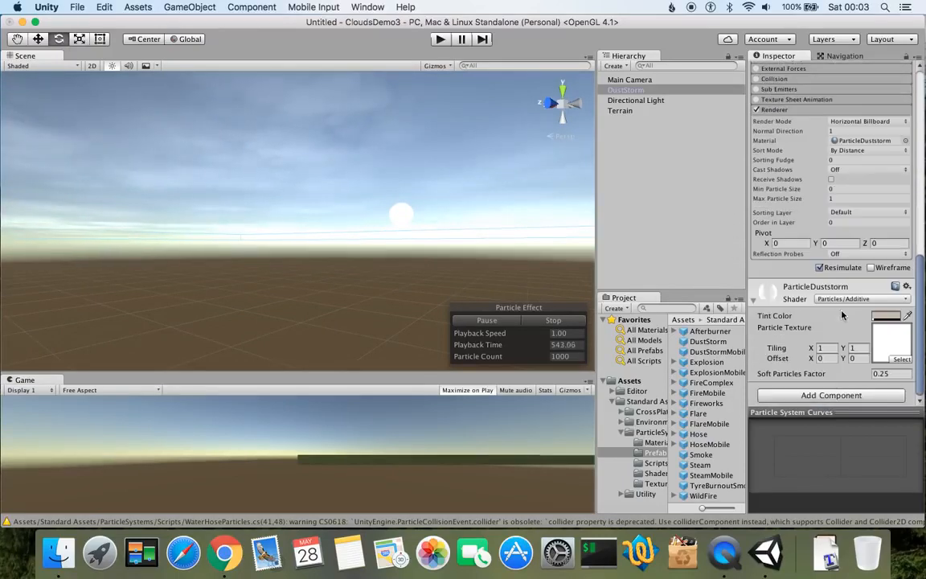
pyautogui.scroll(6, 840, 282)
pyautogui.click(838, 149)
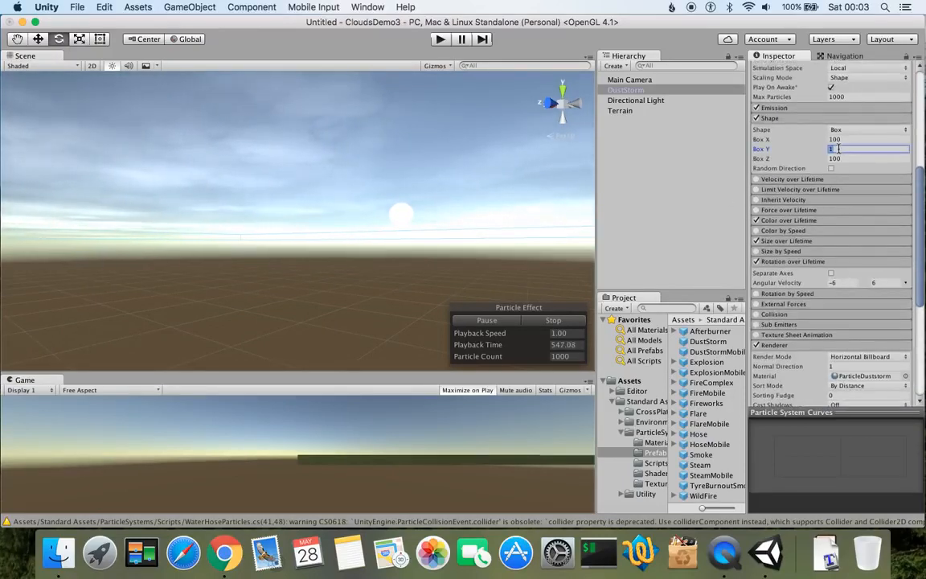
pyautogui.write('10')
pyautogui.moveTo(472, 223); pyautogui.dragTo(366, 257, button='right')
pyautogui.moveTo(388, 214); pyautogui.dragTo(343, 229, button='middle')
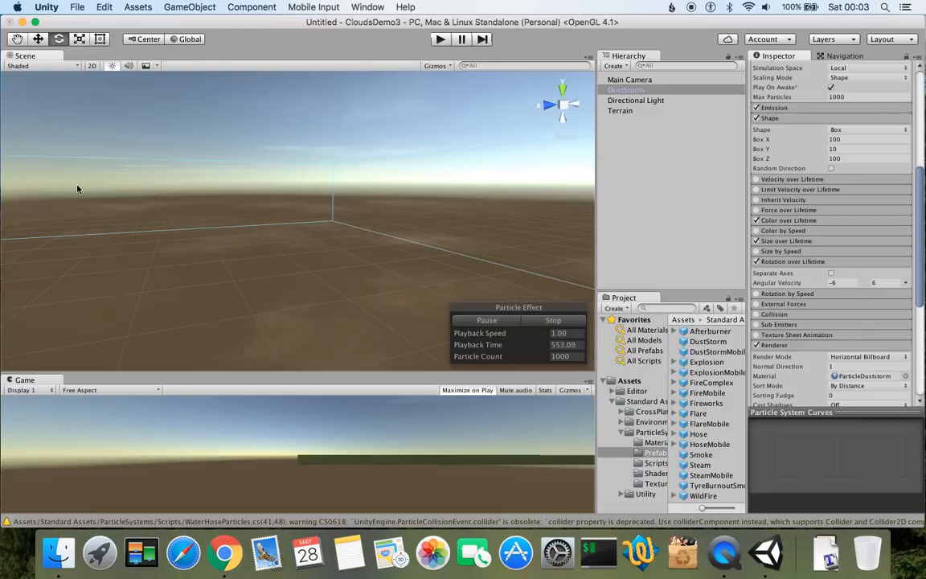
# Examine the thickened cloud layer from below, toward the horizon and from above the terrain.
pyautogui.moveTo(263, 313); pyautogui.dragTo(277, 286, button='middle')
pyautogui.moveTo(277, 285); pyautogui.dragTo(511, 152, button='right')
pyautogui.moveTo(254, 275); pyautogui.dragTo(466, 275, button='right')
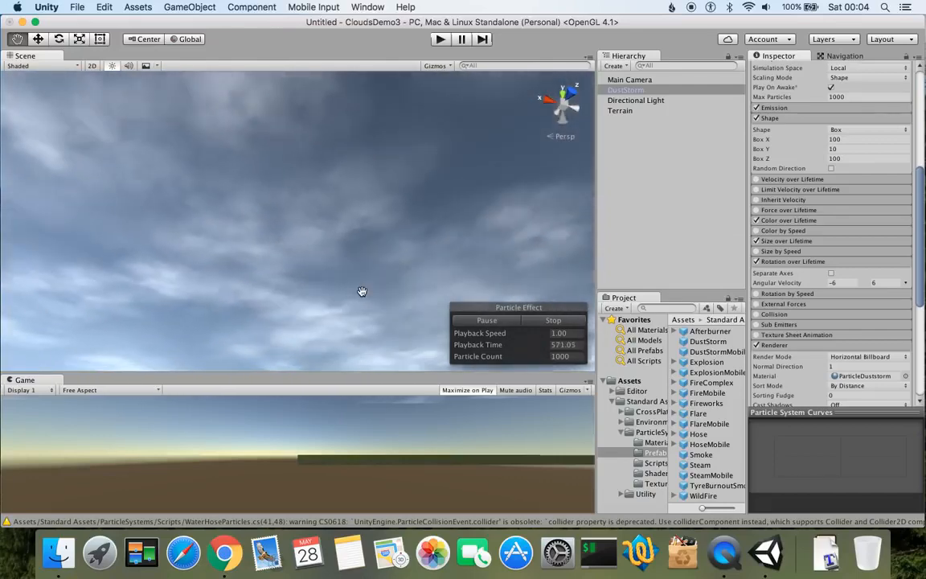
pyautogui.press('e')
pyautogui.keyDown('alt'); pyautogui.moveTo(429, 238); pyautogui.dragTo(279, 233); pyautogui.keyUp('alt')
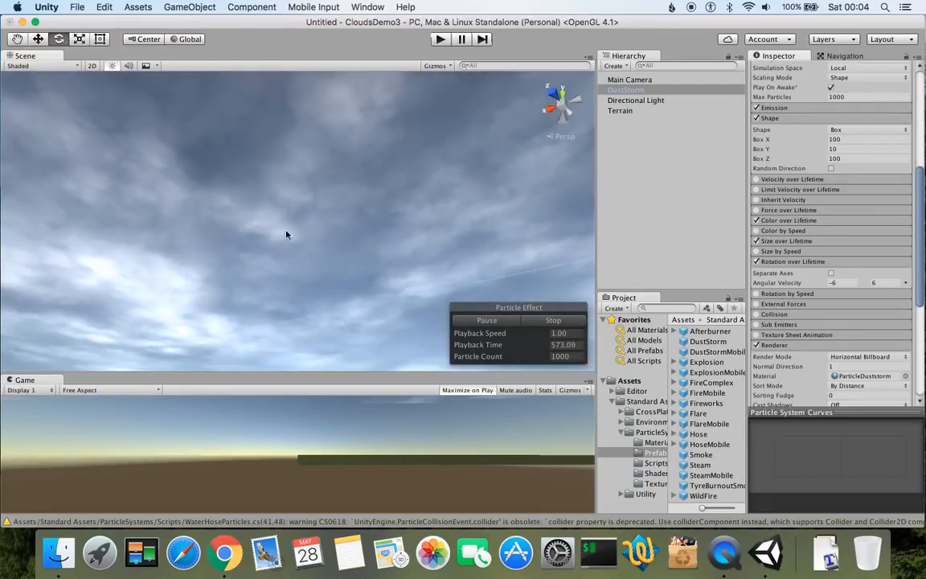
pyautogui.keyDown('alt'); pyautogui.moveTo(389, 233); pyautogui.dragTo(307, 277); pyautogui.keyUp('alt')
pyautogui.keyDown('alt'); pyautogui.moveTo(364, 258); pyautogui.dragTo(242, 314); pyautogui.keyUp('alt')
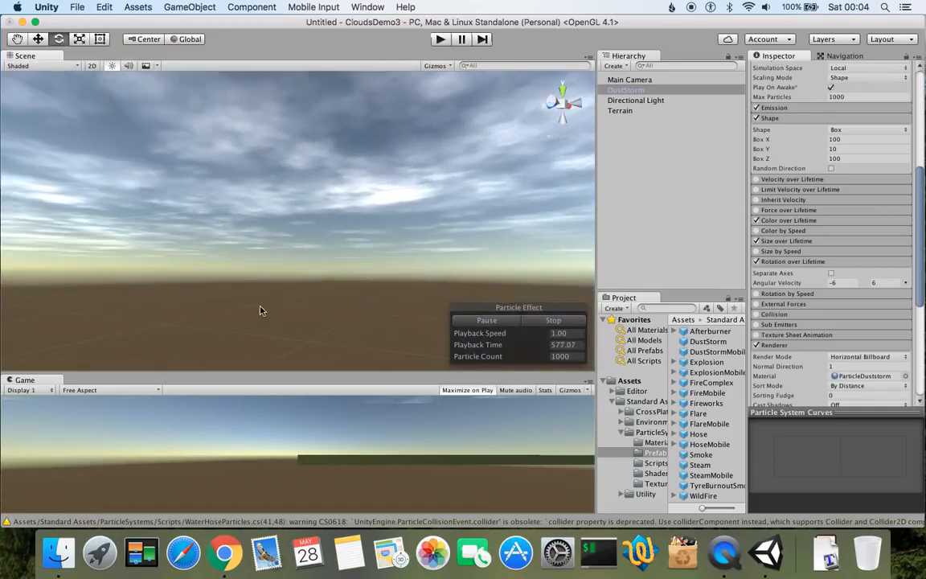
pyautogui.press('q')
pyautogui.moveTo(322, 278); pyautogui.dragTo(383, 267)
pyautogui.moveTo(384, 267); pyautogui.dragTo(219, 272, button='middle')
pyautogui.moveTo(200, 245); pyautogui.dragTo(147, 272, button='right')
pyautogui.moveTo(382, 224); pyautogui.dragTo(229, 263, button='right')
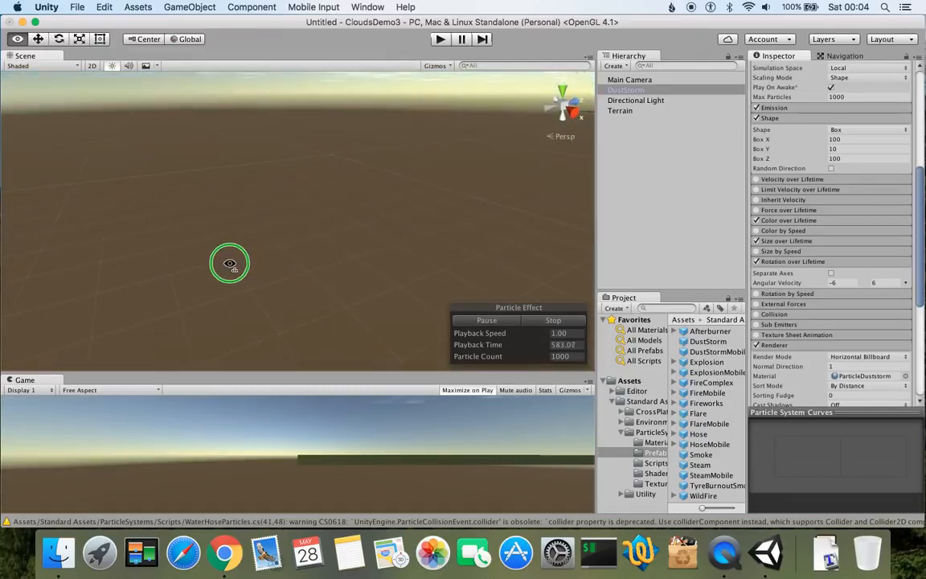
pyautogui.moveTo(428, 199); pyautogui.dragTo(284, 248, button='middle')
pyautogui.scroll(10, 395, 236)
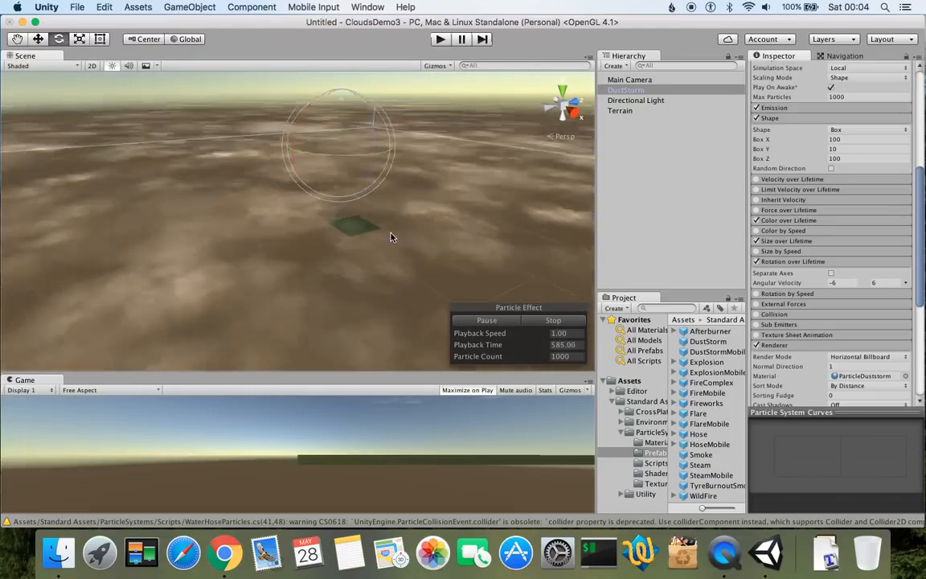
# Inspect the cloud layer's coverage around the DustStorm's emitter box from terrain level, along the horizon and from high above.
pyautogui.moveTo(430, 229); pyautogui.dragTo(351, 232, button='middle')
pyautogui.scroll(-10, 387, 230)
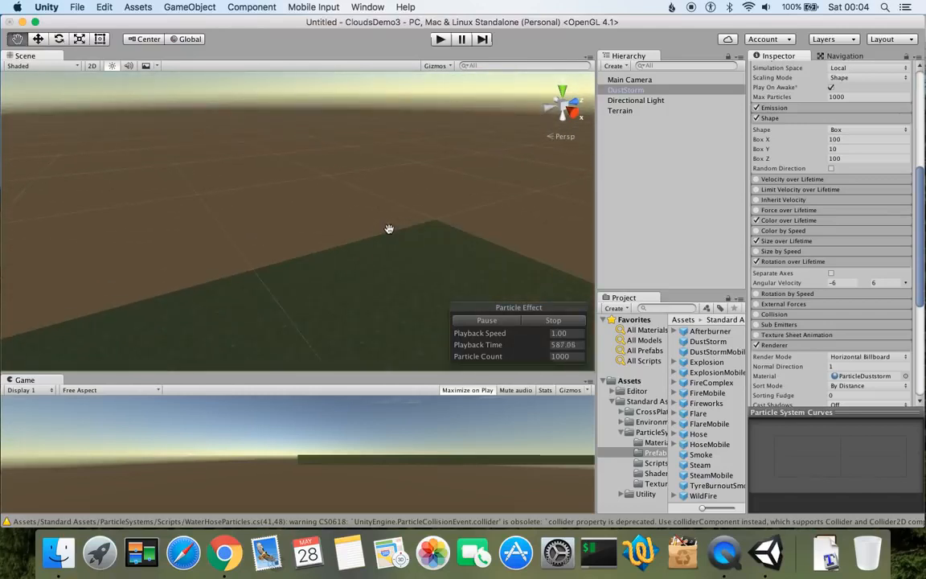
pyautogui.moveTo(388, 230); pyautogui.dragTo(358, 131, button='right')
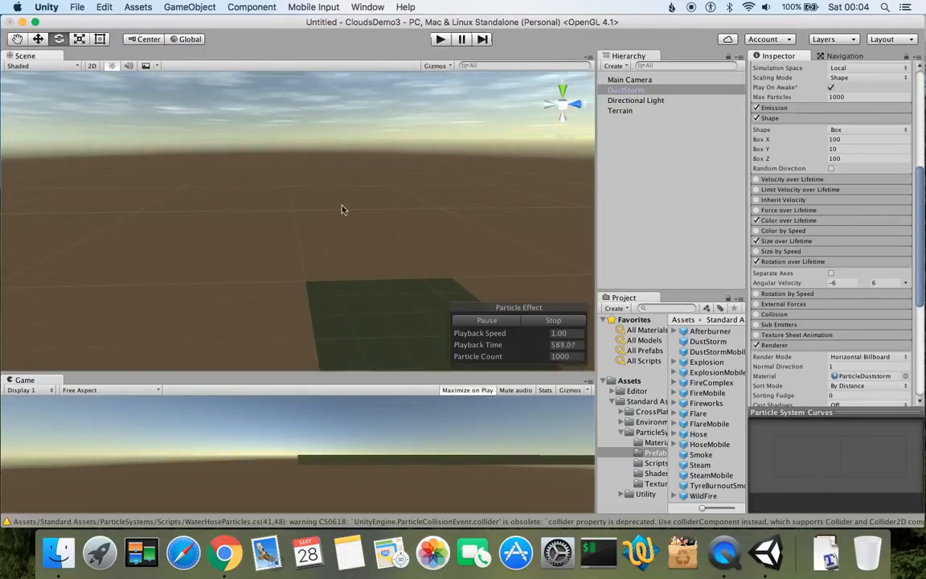
pyautogui.moveTo(342, 206); pyautogui.dragTo(347, 155, button='right')
pyautogui.moveTo(432, 237); pyautogui.dragTo(362, 230, button='middle')
pyautogui.scroll(-5, 361, 231)
pyautogui.moveTo(360, 231); pyautogui.dragTo(341, 281, button='right')
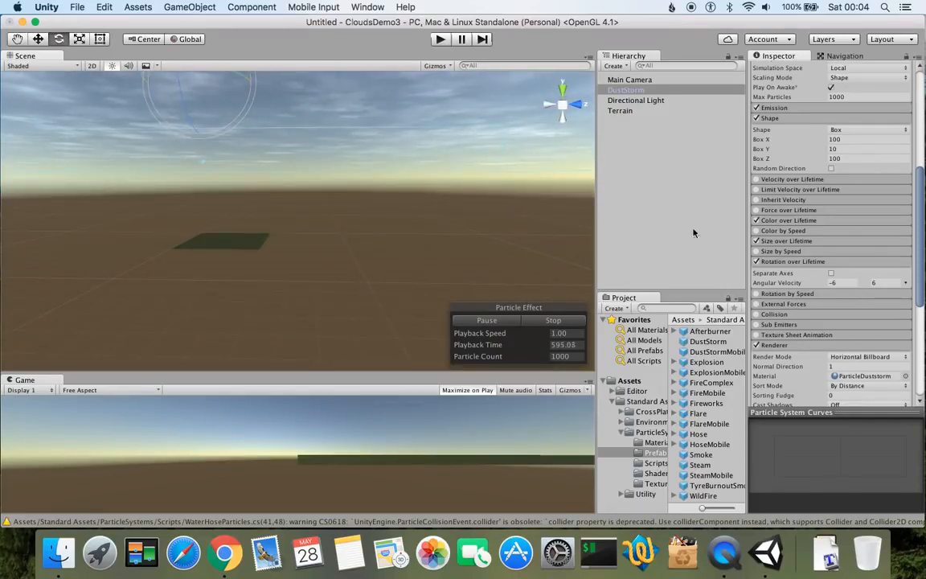
pyautogui.moveTo(354, 230); pyautogui.dragTo(124, 243, button='right')
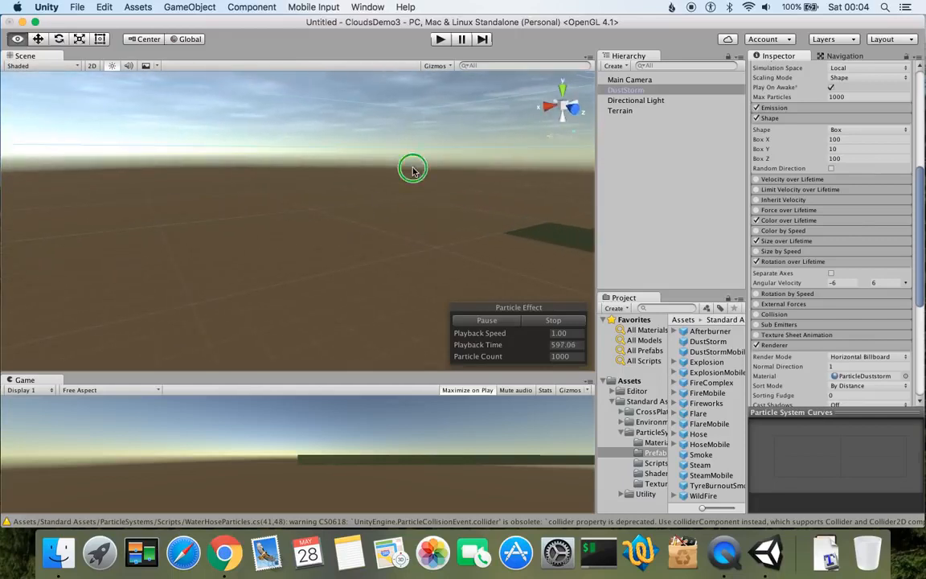
pyautogui.moveTo(413, 166); pyautogui.dragTo(291, 217, button='right')
pyautogui.moveTo(469, 184); pyautogui.dragTo(300, 228, button='right')
pyautogui.moveTo(210, 244); pyautogui.dragTo(397, 225, button='right')
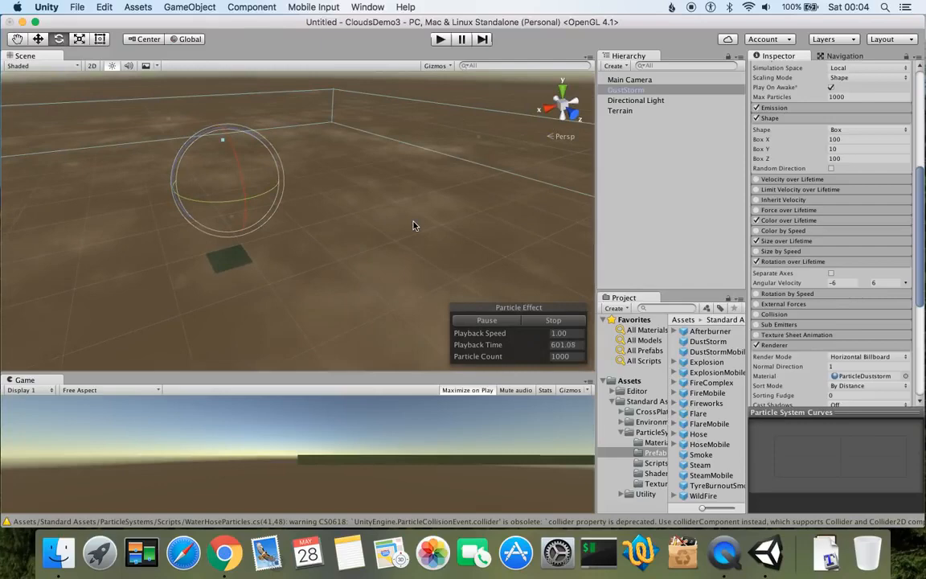
pyautogui.moveTo(285, 257); pyautogui.dragTo(431, 182, button='right')
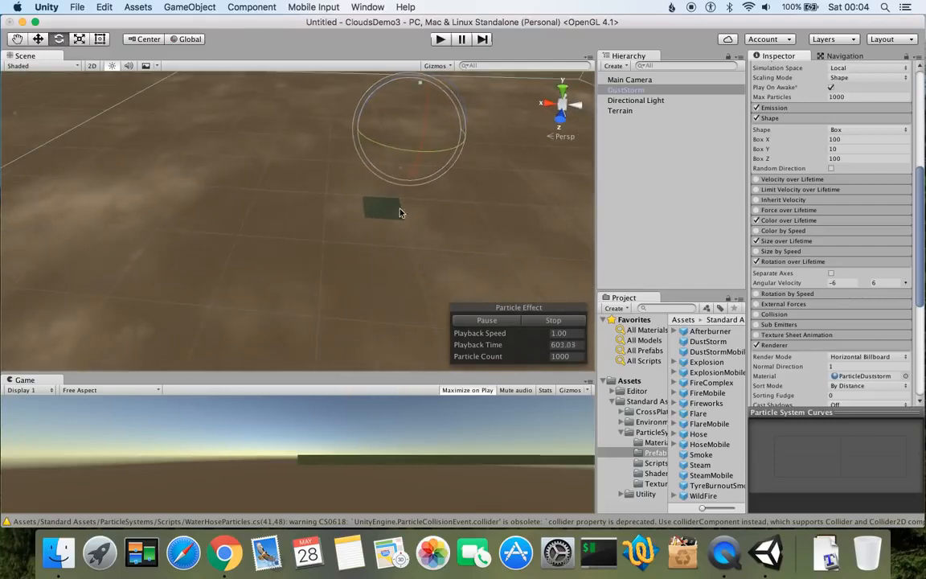
pyautogui.moveTo(128, 246); pyautogui.dragTo(128, 196, button='right')
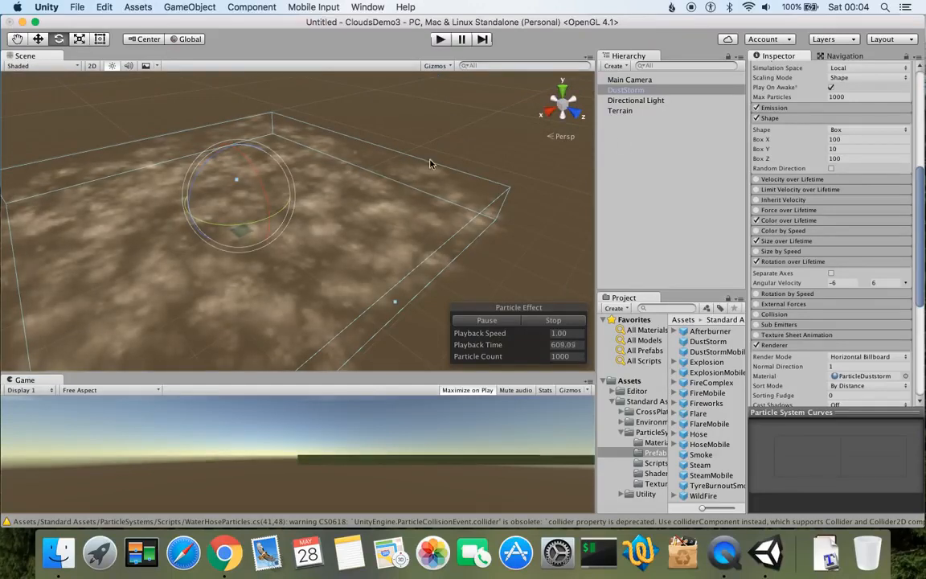
pyautogui.moveTo(431, 231); pyautogui.dragTo(345, 242, button='right')
pyautogui.moveTo(192, 268); pyautogui.dragTo(222, 253, button='right')
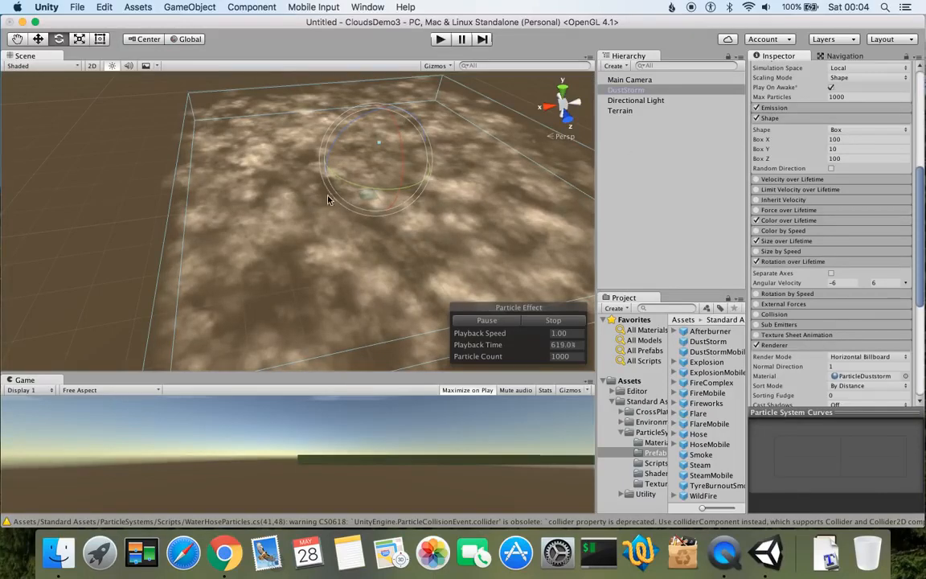
# Switch to the Move tool and shift the DustStorm a short distance along the X axis and back.
pyautogui.click(38, 39)
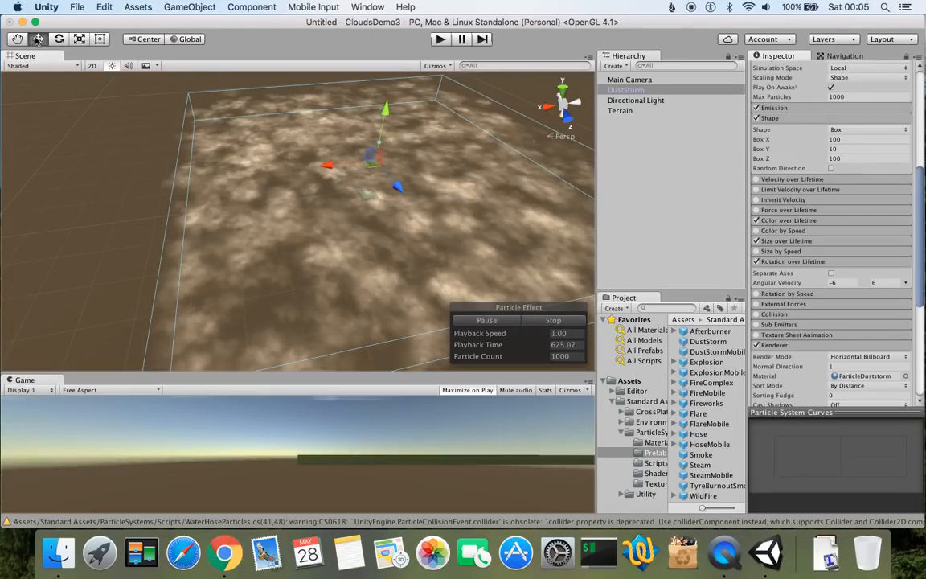
pyautogui.moveTo(324, 170); pyautogui.dragTo(313, 191)
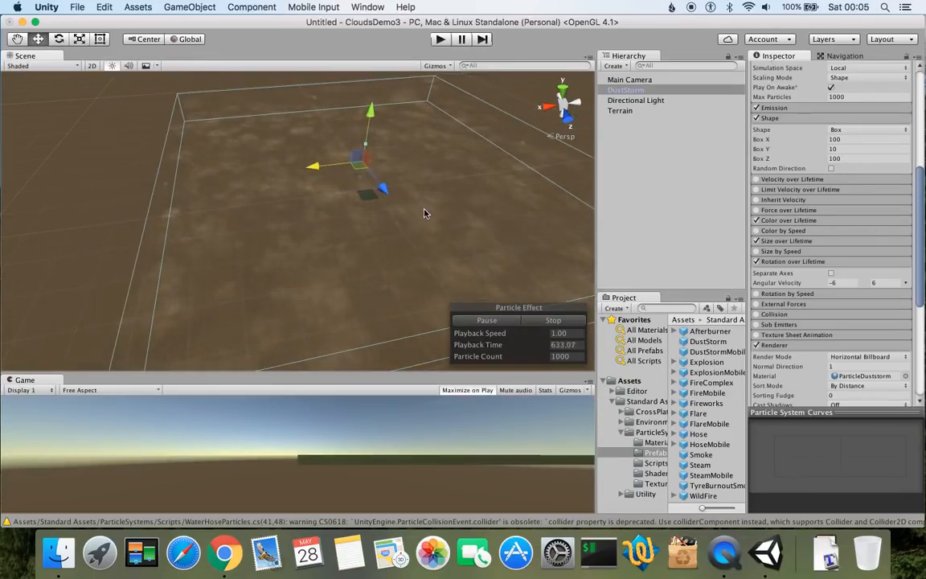
pyautogui.moveTo(426, 213); pyautogui.dragTo(441, 211)
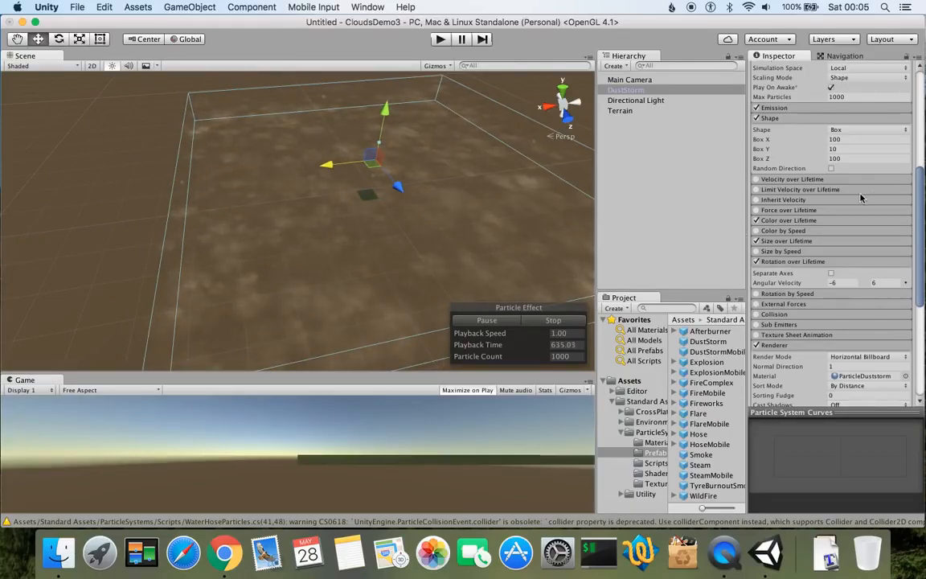
# Set the DustStorm particle system's Simulation Space to World.
pyautogui.scroll(-10, 866, 196)
pyautogui.scroll(10, 860, 198)
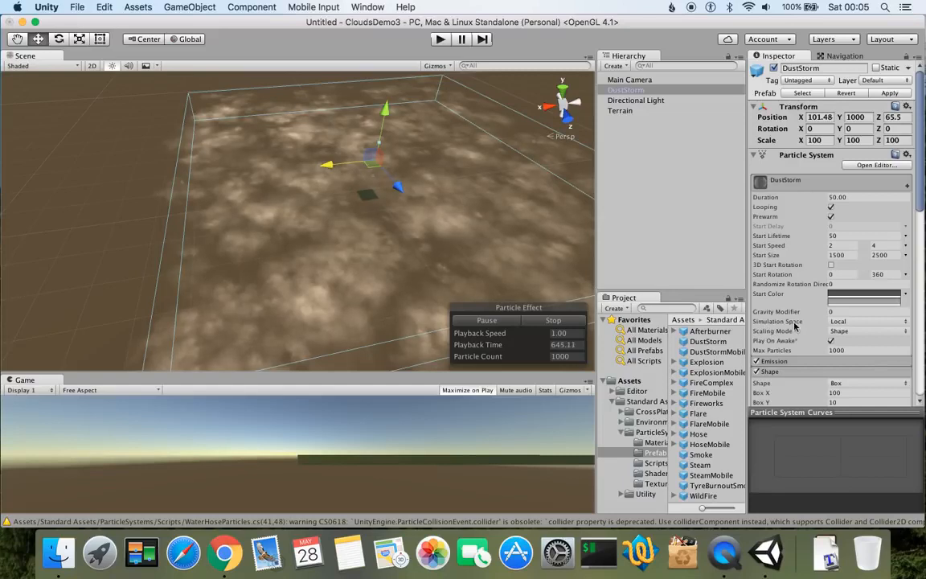
pyautogui.click(856, 322)
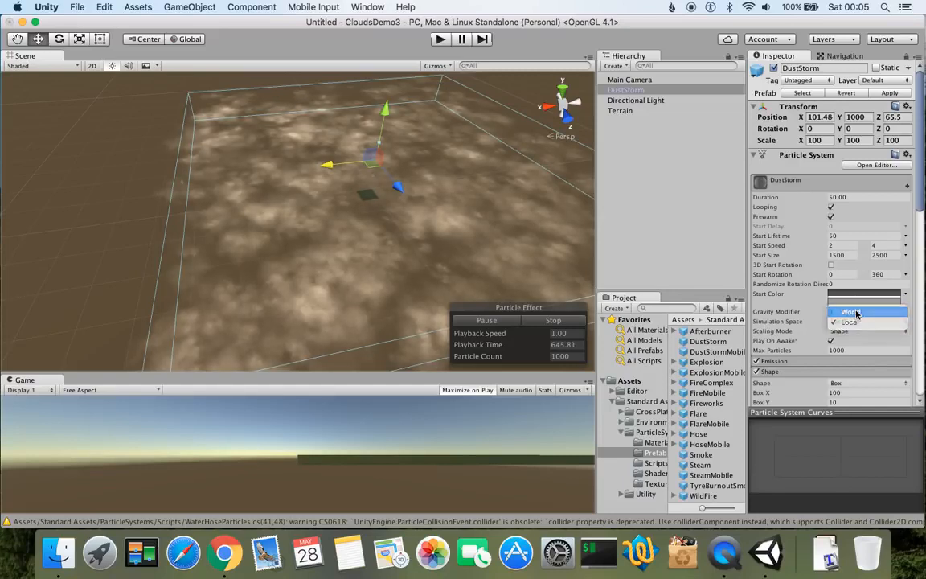
pyautogui.click(856, 311)
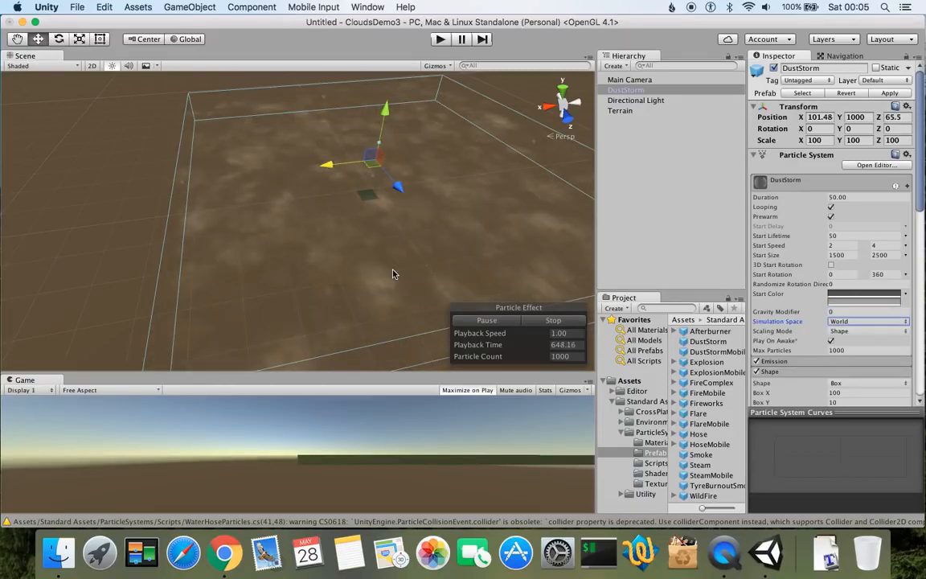
# Move the DustStorm along the X axis to about 8141 and back to about 1078, viewing the clouds between moves.
pyautogui.moveTo(331, 169); pyautogui.dragTo(44, 197)
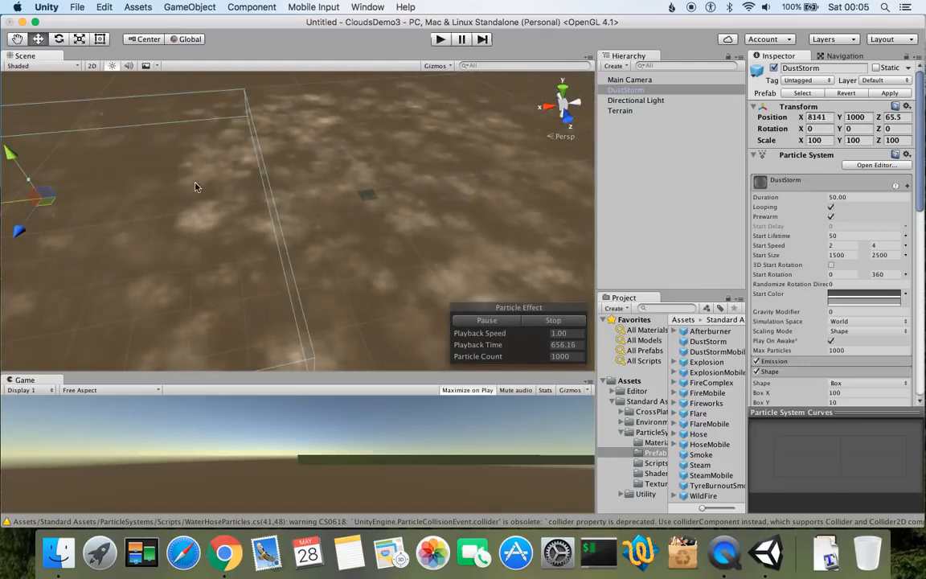
pyautogui.moveTo(343, 214); pyautogui.dragTo(257, 184, button='right')
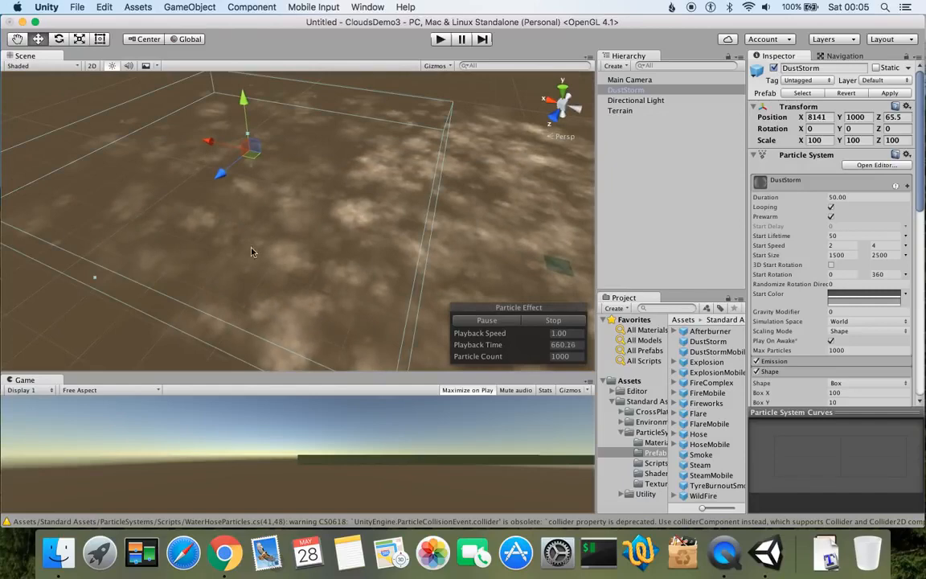
pyautogui.moveTo(251, 251); pyautogui.dragTo(208, 193, button='right')
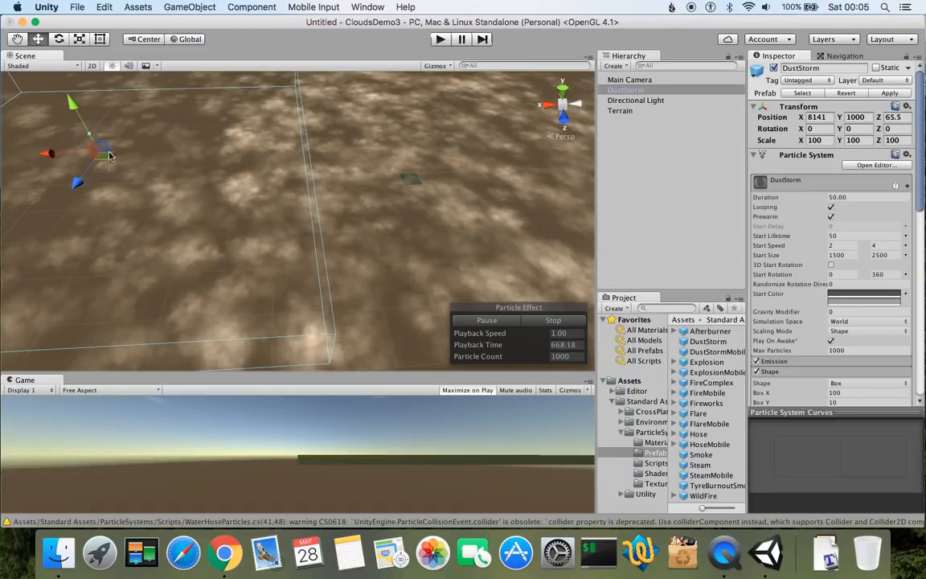
pyautogui.moveTo(35, 152); pyautogui.dragTo(336, 147)
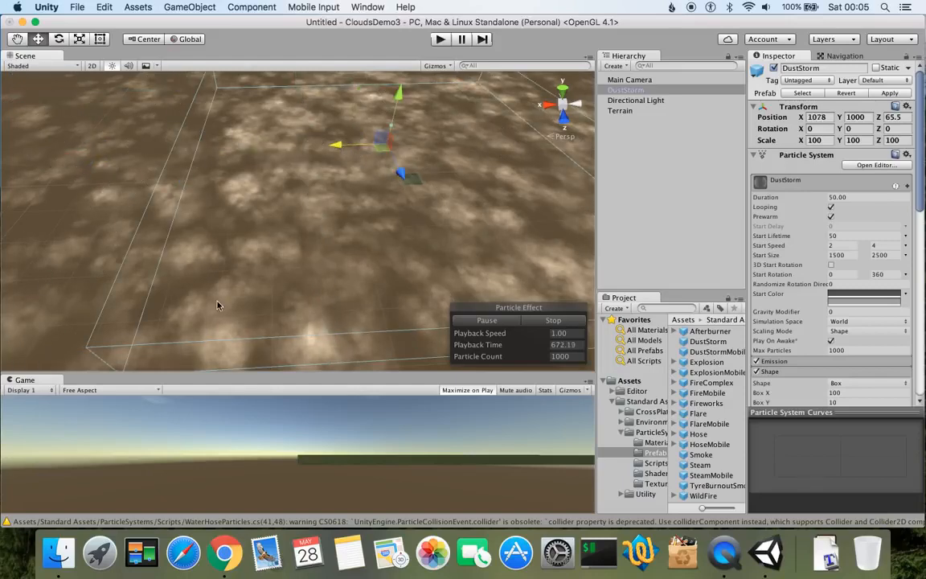
# Examine the world-space clouds around the moved emitter from above and close to the terrain.
pyautogui.moveTo(217, 302); pyautogui.dragTo(420, 226, button='right')
pyautogui.moveTo(184, 306); pyautogui.dragTo(408, 304, button='right')
pyautogui.moveTo(377, 258); pyautogui.dragTo(193, 193, button='right')
pyautogui.moveTo(240, 325); pyautogui.dragTo(300, 233, button='middle')
pyautogui.scroll(5, 300, 234)
pyautogui.moveTo(299, 233); pyautogui.dragTo(369, 234, button='right')
pyautogui.scroll(5, 369, 235)
pyautogui.moveTo(420, 215); pyautogui.dragTo(378, 218, button='middle')
pyautogui.scroll(-5, 378, 218)
pyautogui.moveTo(397, 213); pyautogui.dragTo(266, 233, button='right')
# Review the DustStorm's particle and renderer settings and view the clouds toward the sun and overhead.
pyautogui.scroll(-15, 827, 273)
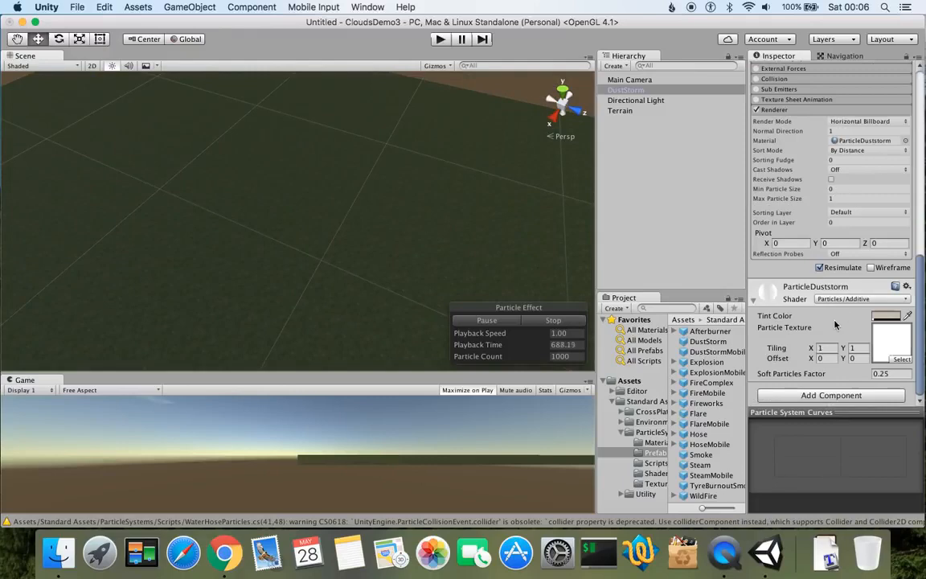
pyautogui.scroll(1, 834, 325)
pyautogui.scroll(-1, 834, 324)
pyautogui.scroll(10, 834, 324)
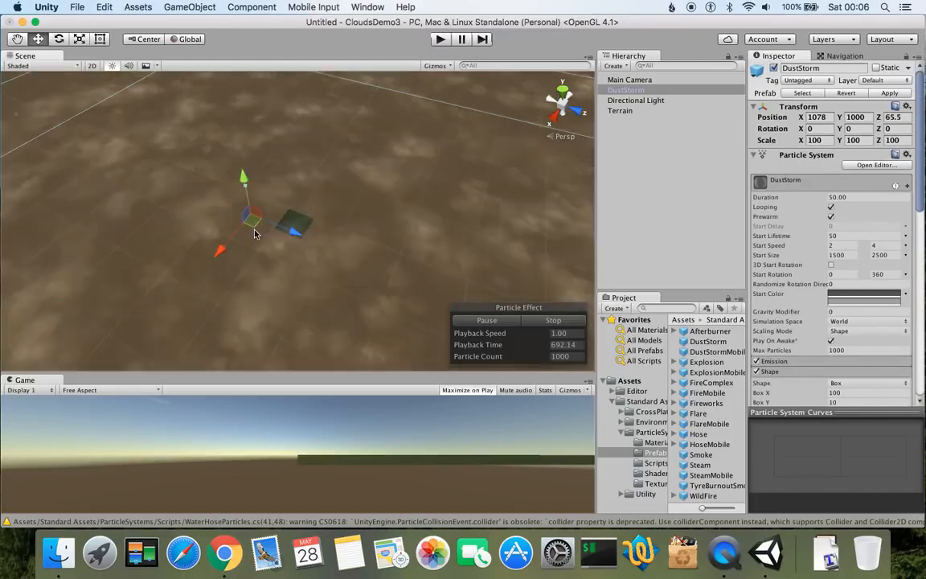
pyautogui.scroll(10, 254, 231)
pyautogui.moveTo(323, 259); pyautogui.dragTo(266, 219, button='right')
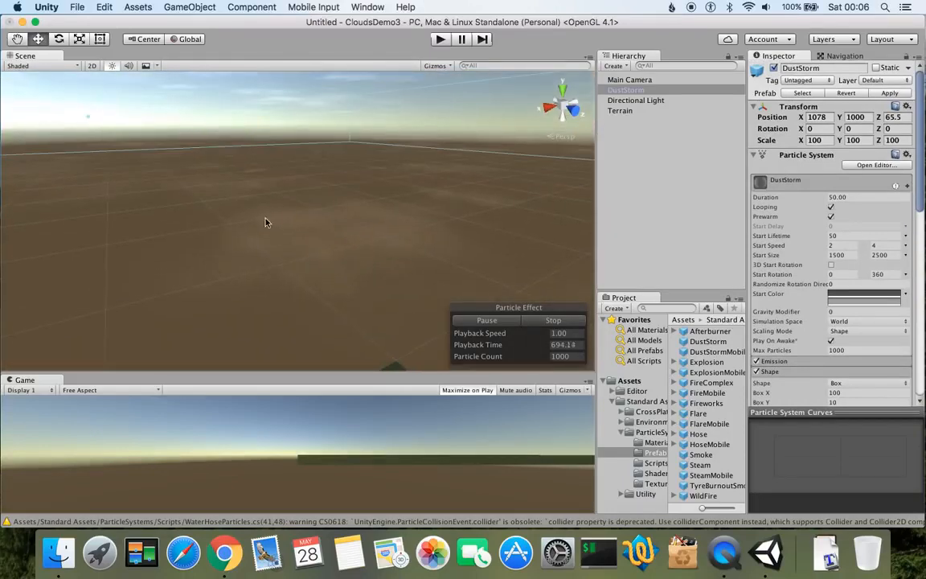
pyautogui.scroll(-5, 257, 215)
pyautogui.keyDown('alt'); pyautogui.moveTo(313, 231); pyautogui.dragTo(228, 222); pyautogui.keyUp('alt')
pyautogui.moveTo(366, 222); pyautogui.dragTo(291, 234, button='right')
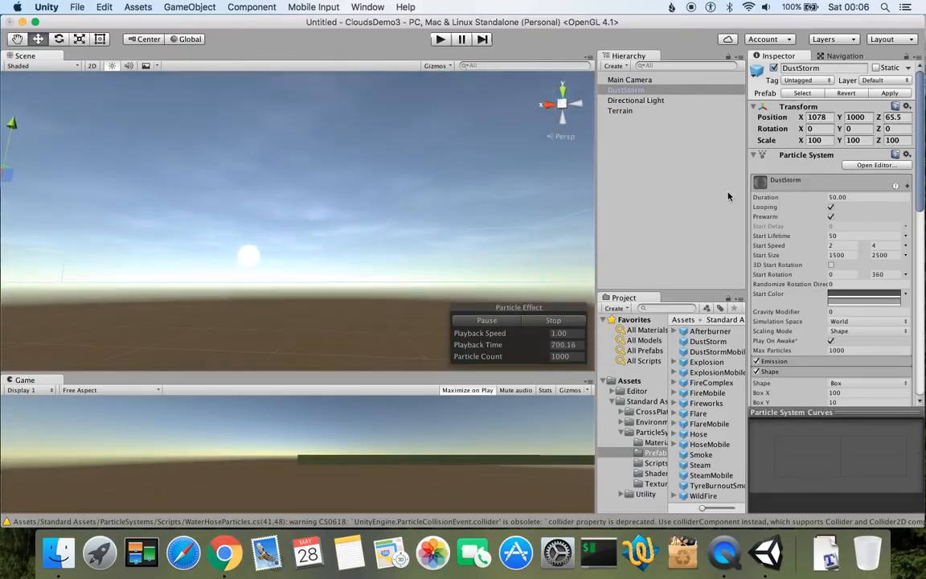
pyautogui.moveTo(412, 188); pyautogui.dragTo(284, 185, button='right')
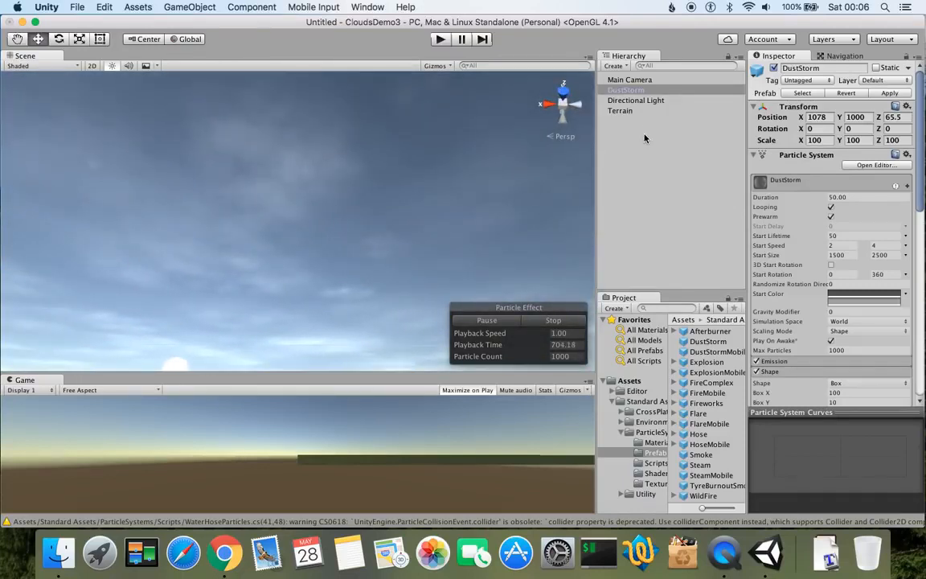
# Add a Wind Zone component to the Terrain and set its Main wind value to 10.
pyautogui.click(641, 110)
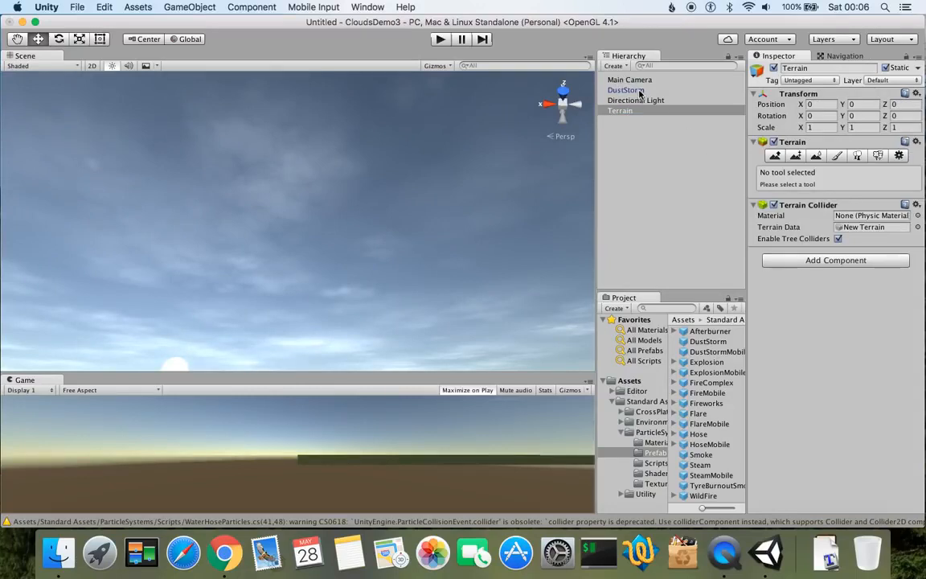
pyautogui.click(810, 262)
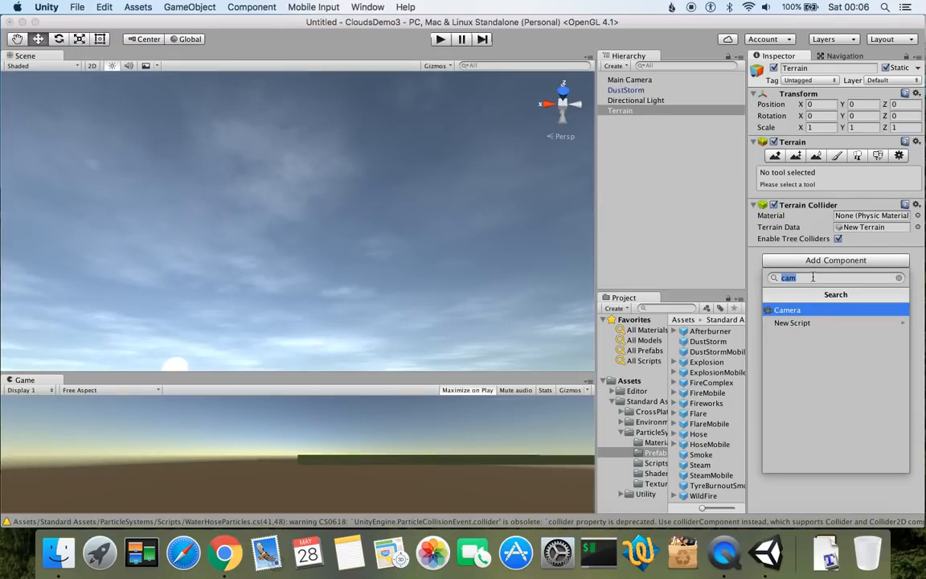
pyautogui.write('win')
pyautogui.click(812, 311)
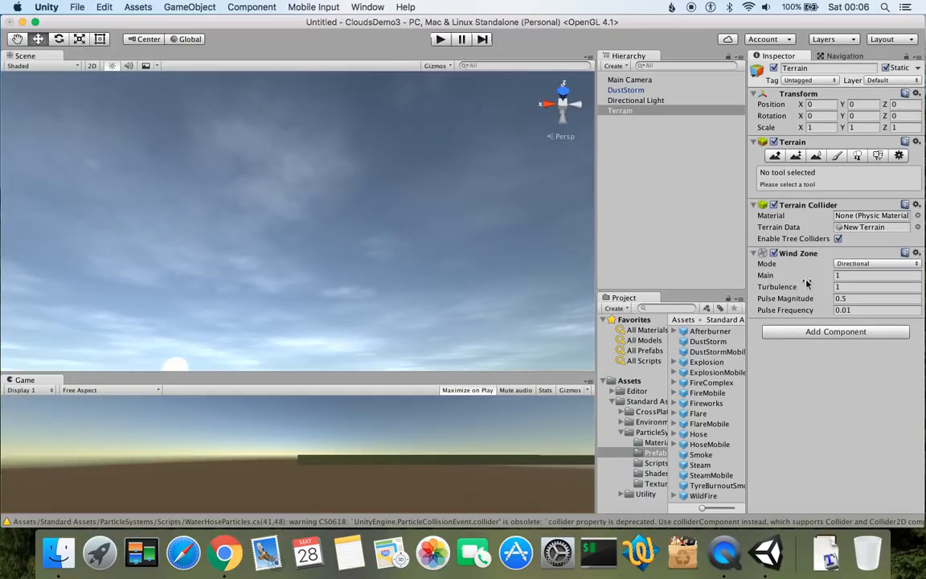
pyautogui.click(856, 276)
pyautogui.write('10')
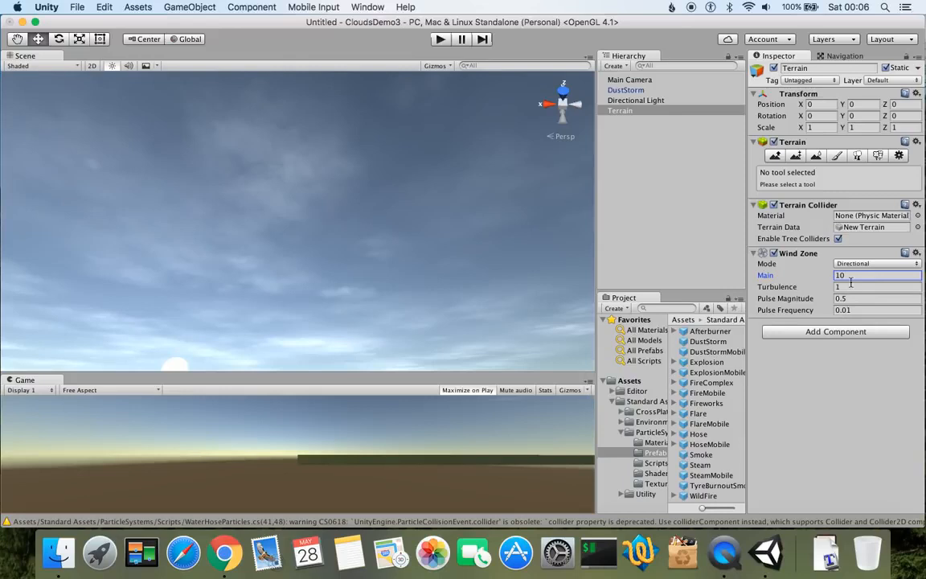
# Enable the External Forces module on the DustStorm particle system.
pyautogui.click(629, 91)
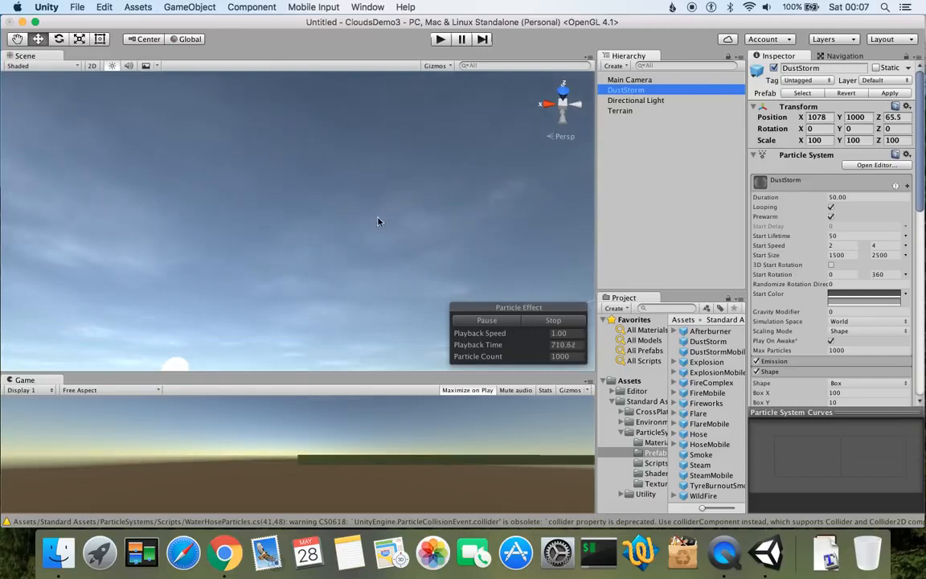
pyautogui.moveTo(344, 256); pyautogui.dragTo(319, 308, button='right')
pyautogui.scroll(-10, 849, 285)
pyautogui.scroll(6, 766, 258)
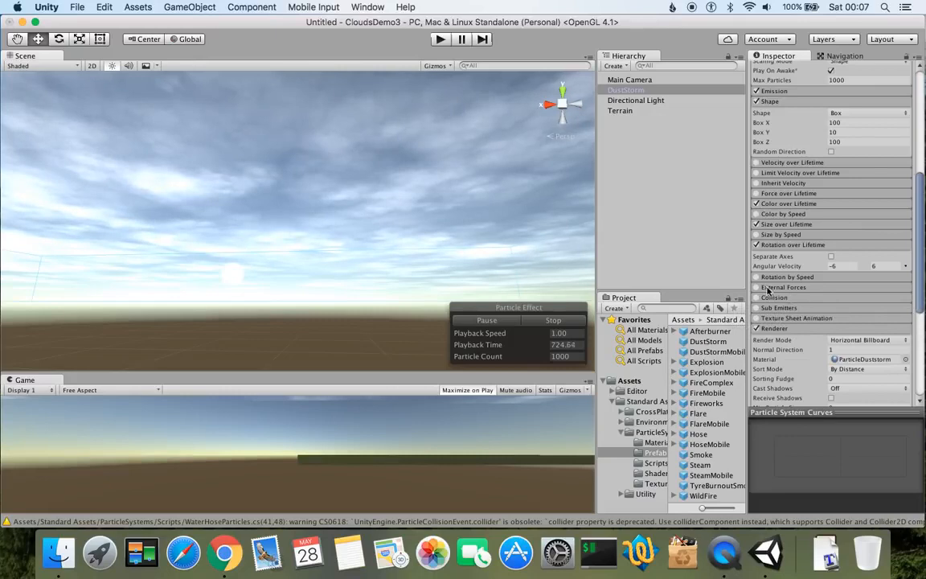
pyautogui.click(756, 287)
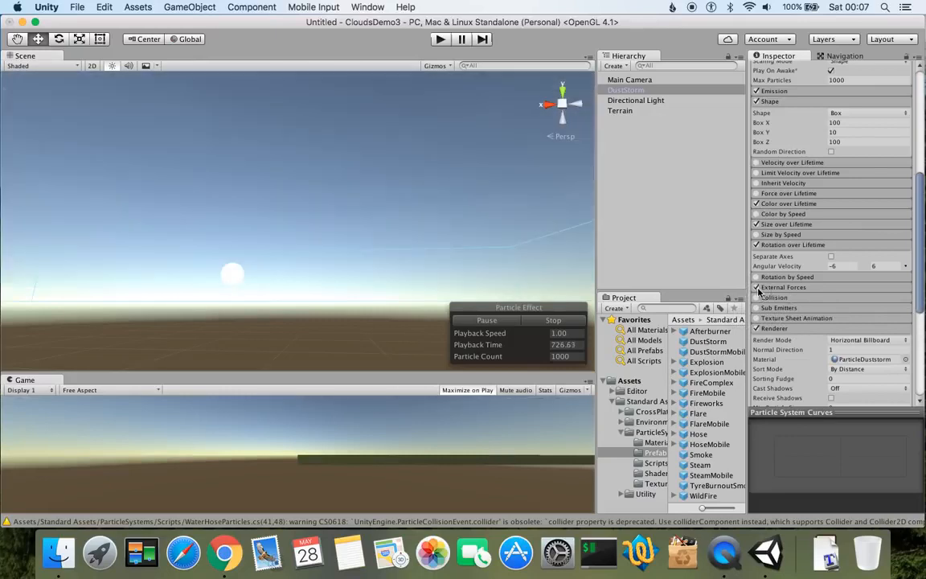
# Watch the wind-affected clouds from below and around the edges of the emitter box.
pyautogui.keyDown('alt'); pyautogui.moveTo(331, 294); pyautogui.dragTo(155, 272); pyautogui.keyUp('alt')
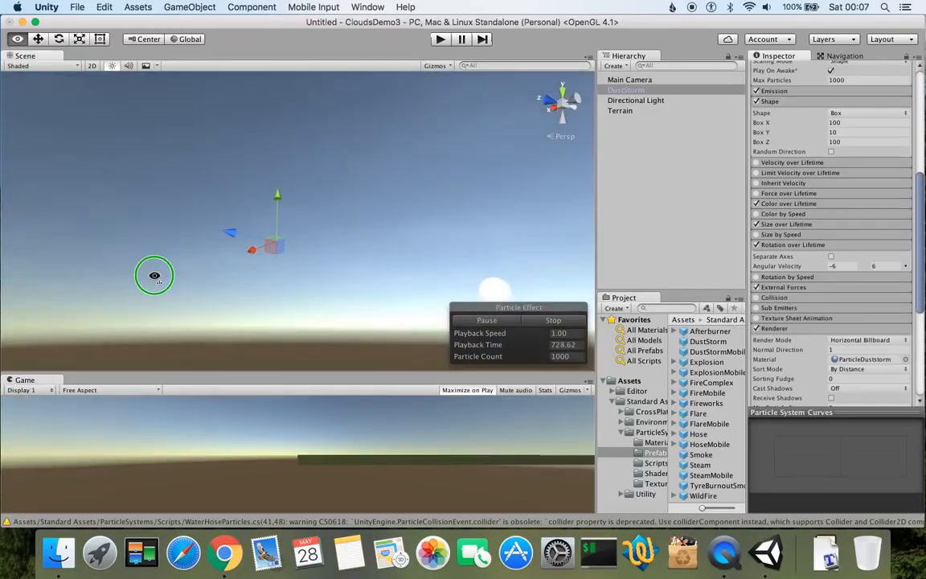
pyautogui.keyDown('alt'); pyautogui.moveTo(197, 319); pyautogui.dragTo(155, 258); pyautogui.keyUp('alt')
pyautogui.keyDown('alt'); pyautogui.moveTo(409, 223); pyautogui.dragTo(245, 186); pyautogui.keyUp('alt')
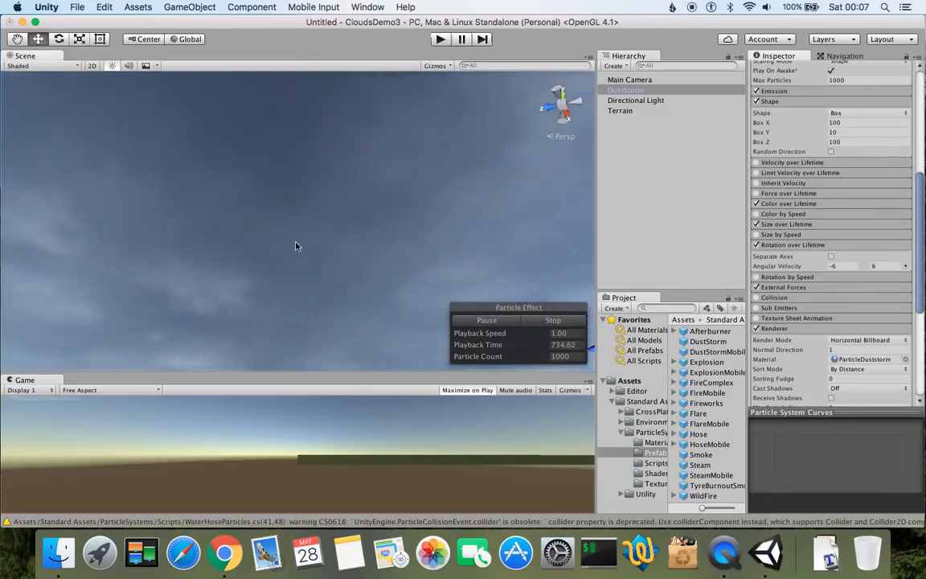
pyautogui.scroll(-6, 279, 251)
pyautogui.keyDown('alt'); pyautogui.moveTo(283, 250); pyautogui.dragTo(398, 271); pyautogui.keyUp('alt')
pyautogui.keyDown('alt'); pyautogui.moveTo(394, 233); pyautogui.dragTo(202, 234); pyautogui.keyUp('alt')
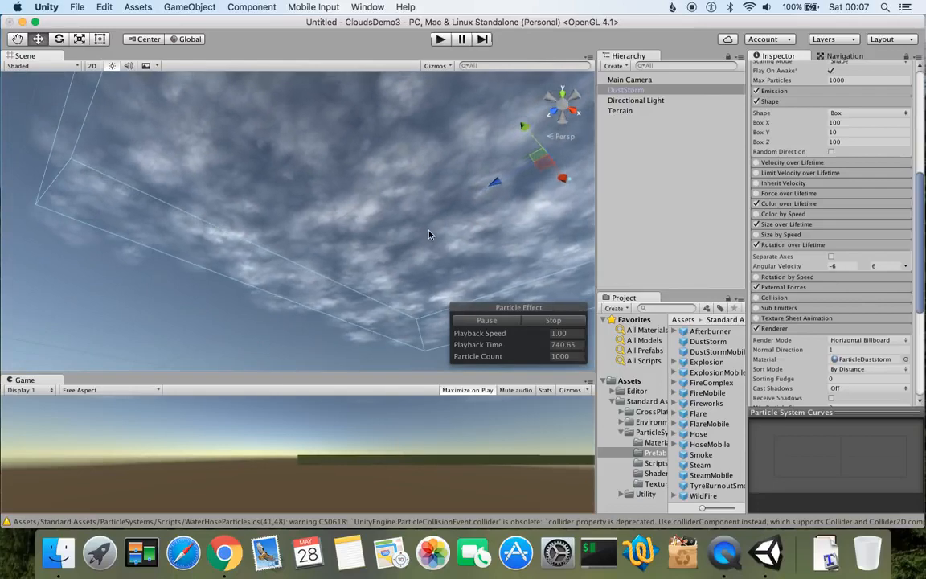
pyautogui.keyDown('alt'); pyautogui.moveTo(430, 234); pyautogui.dragTo(490, 281); pyautogui.keyUp('alt')
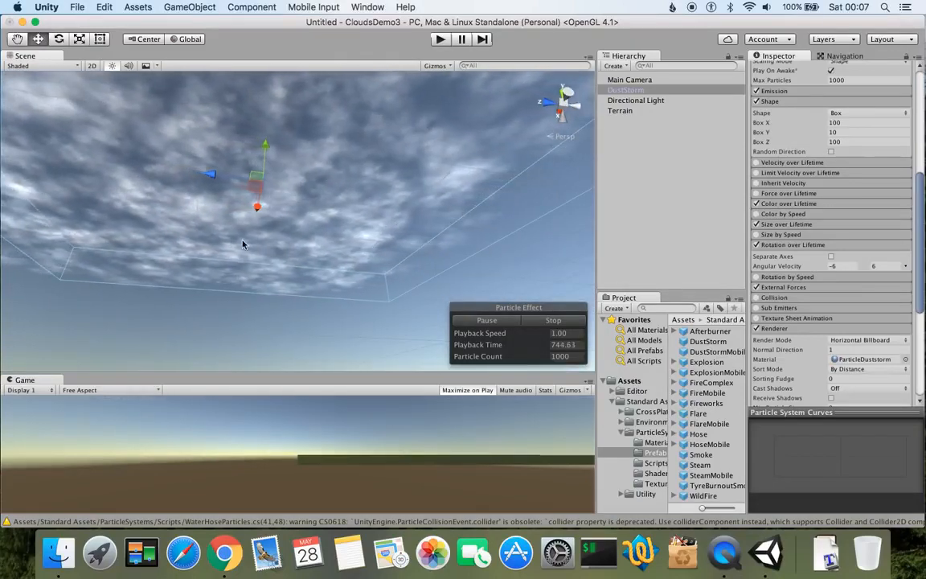
# Set the Terrain Wind Zone's Main value to 3 and check how the DustStorm clouds drift.
pyautogui.click(620, 110)
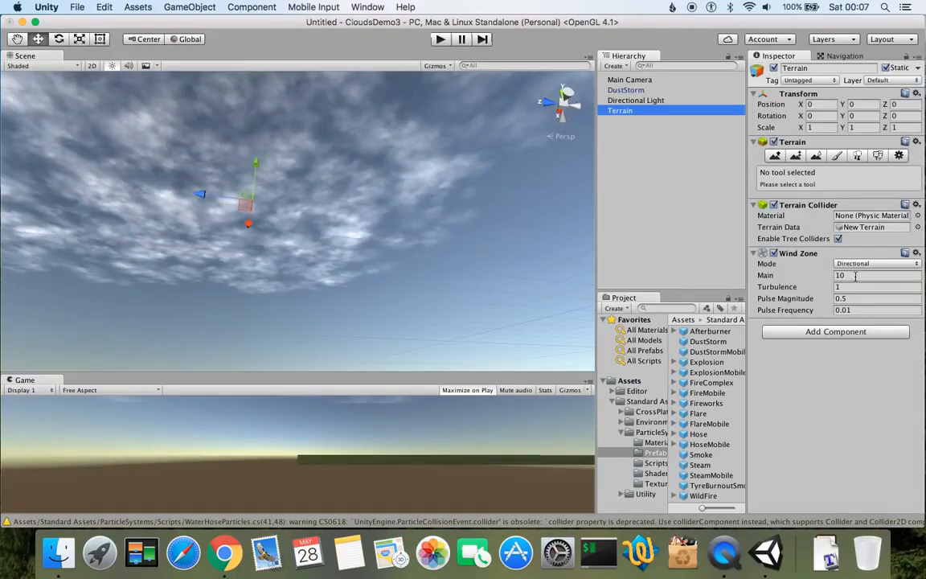
pyautogui.click(852, 275)
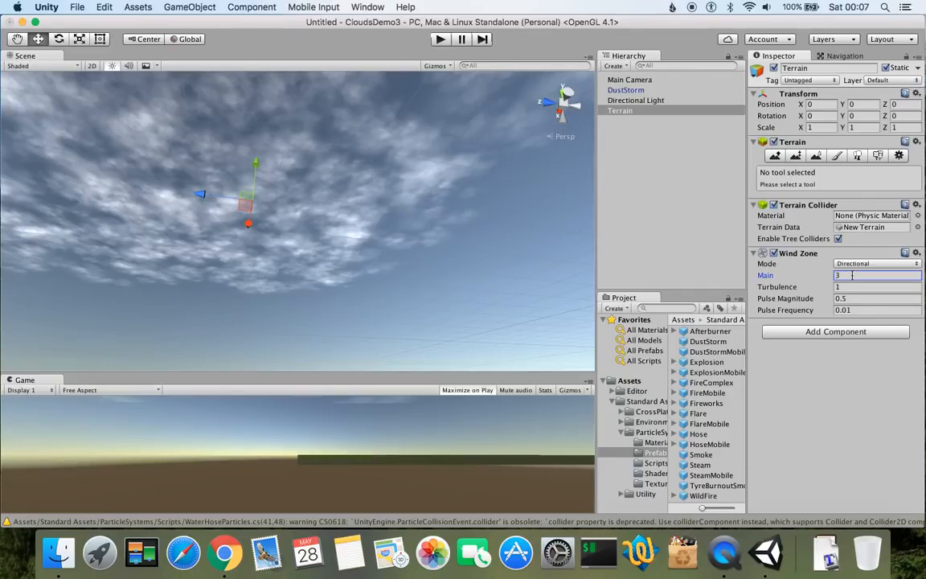
pyautogui.click(633, 92)
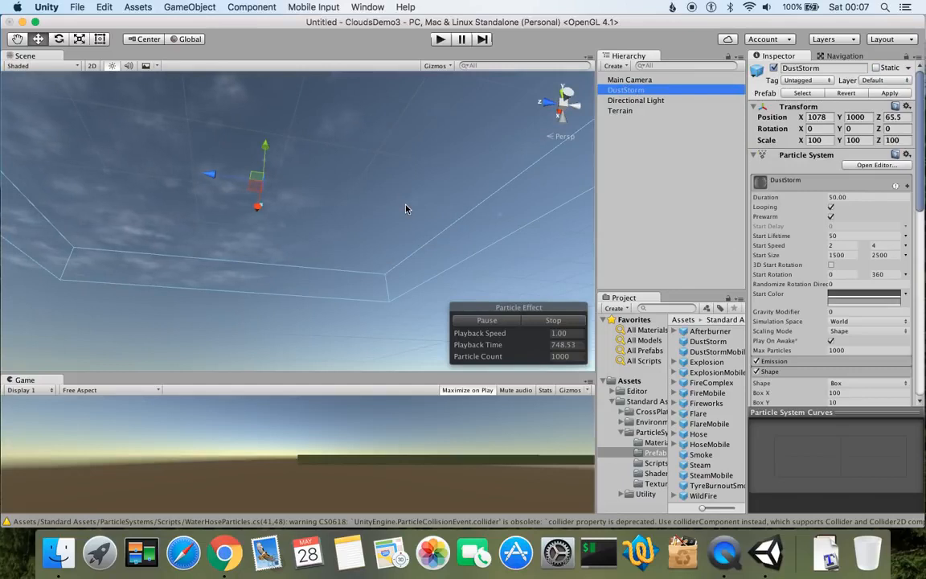
pyautogui.moveTo(428, 223); pyautogui.dragTo(392, 225, button='right')
pyautogui.moveTo(417, 199); pyautogui.dragTo(364, 224, button='middle')
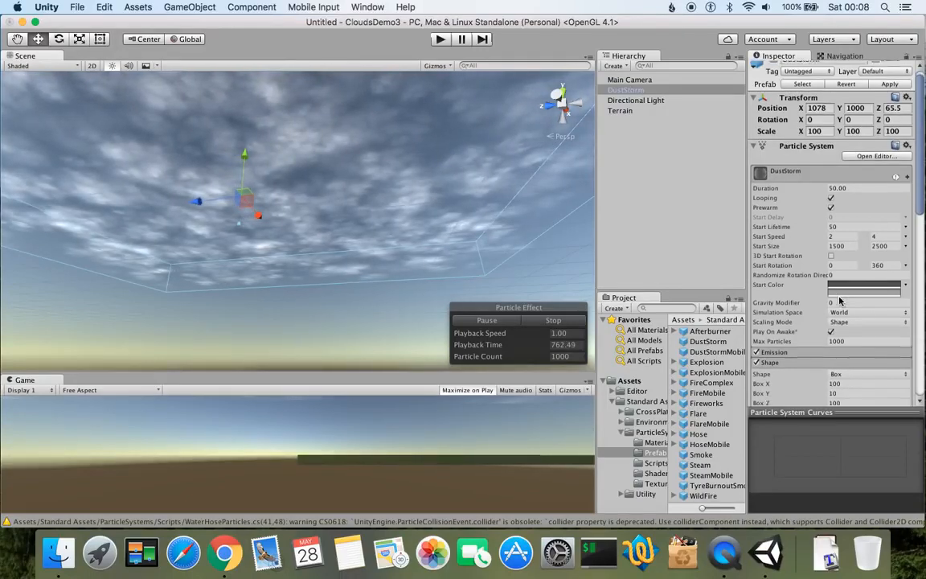
# Enable Limit Velocity over Lifetime on the DustStorm with Separate Axes and check the clouds up close.
pyautogui.scroll(-5, 852, 313)
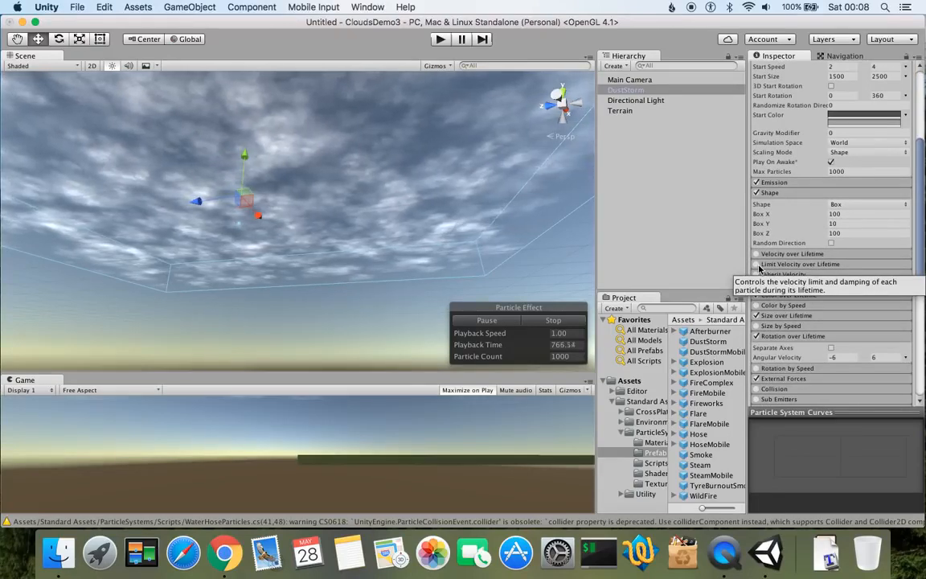
pyautogui.click(756, 264)
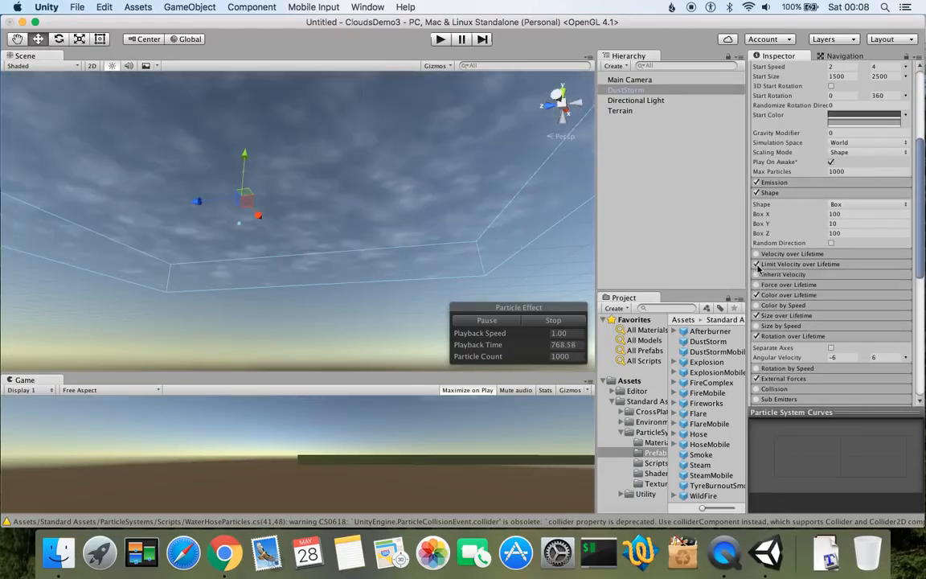
pyautogui.click(783, 265)
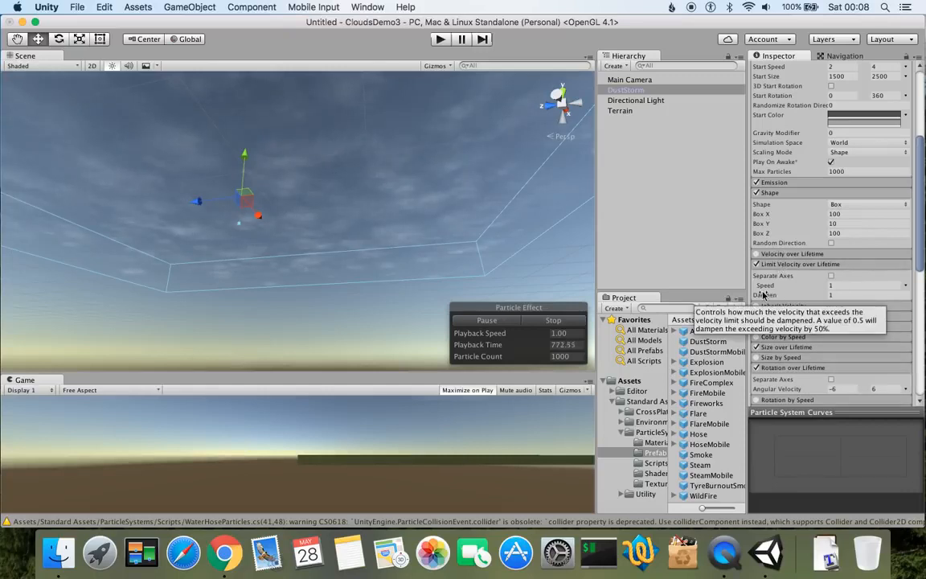
pyautogui.click(831, 277)
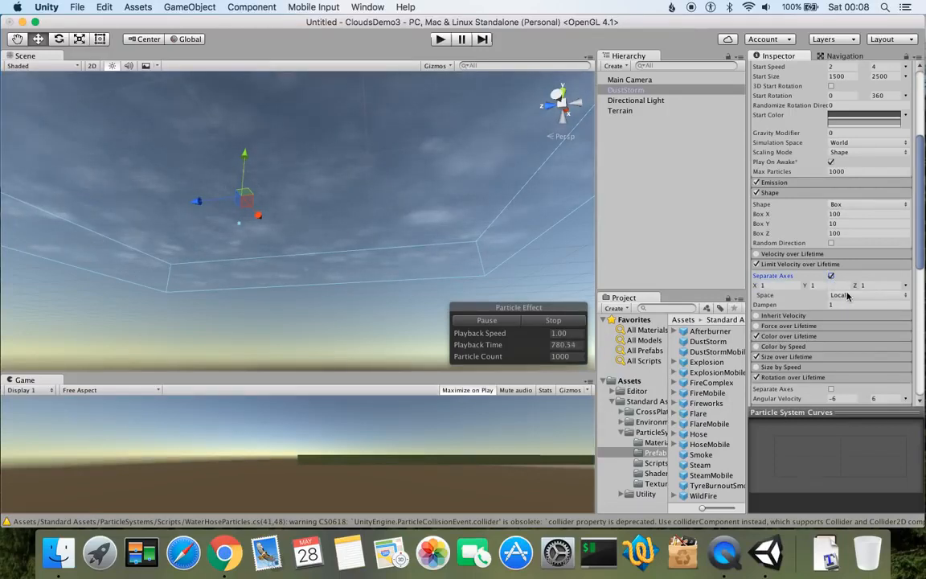
pyautogui.scroll(5, 343, 199)
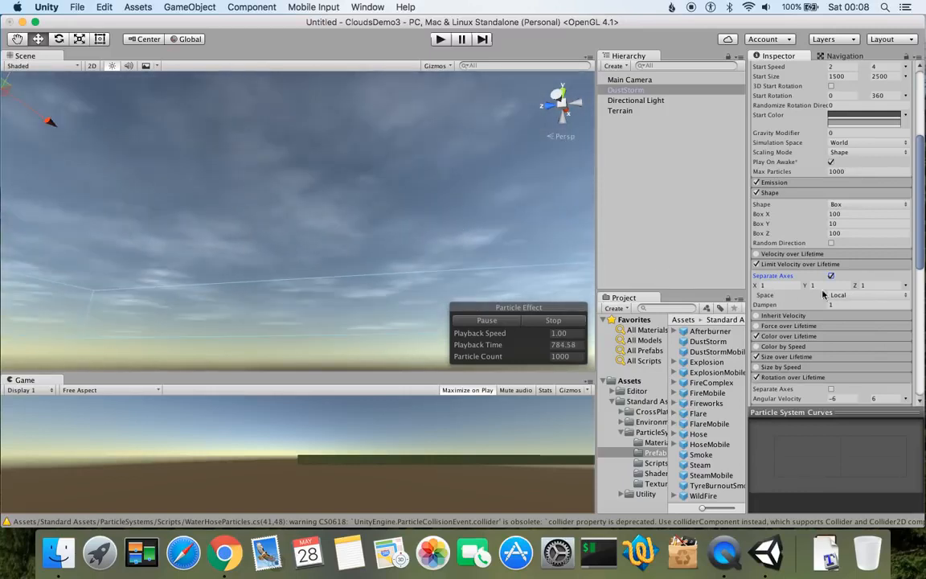
pyautogui.scroll(-3, 368, 236)
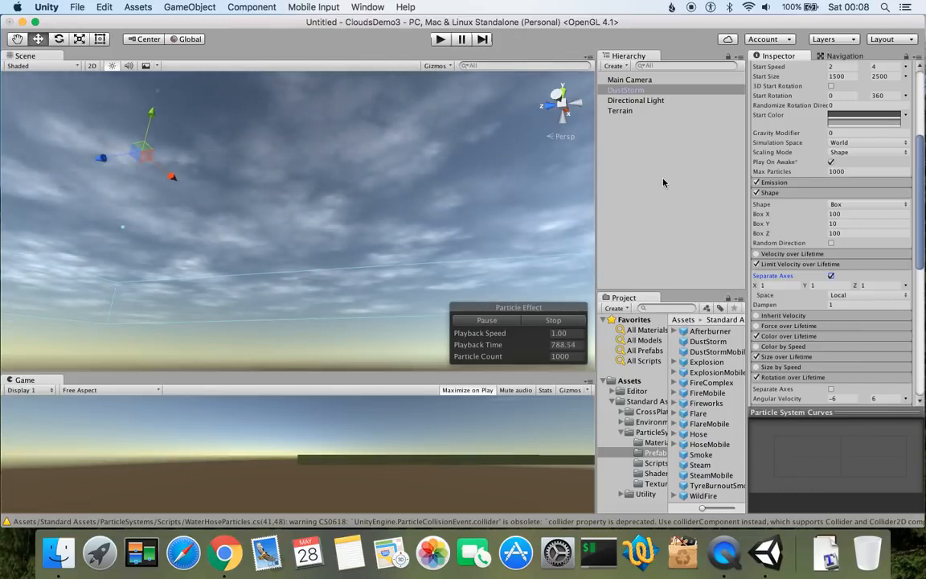
# Set the Main value of the Terrain's Wind Zone to 10.
pyautogui.click(622, 110)
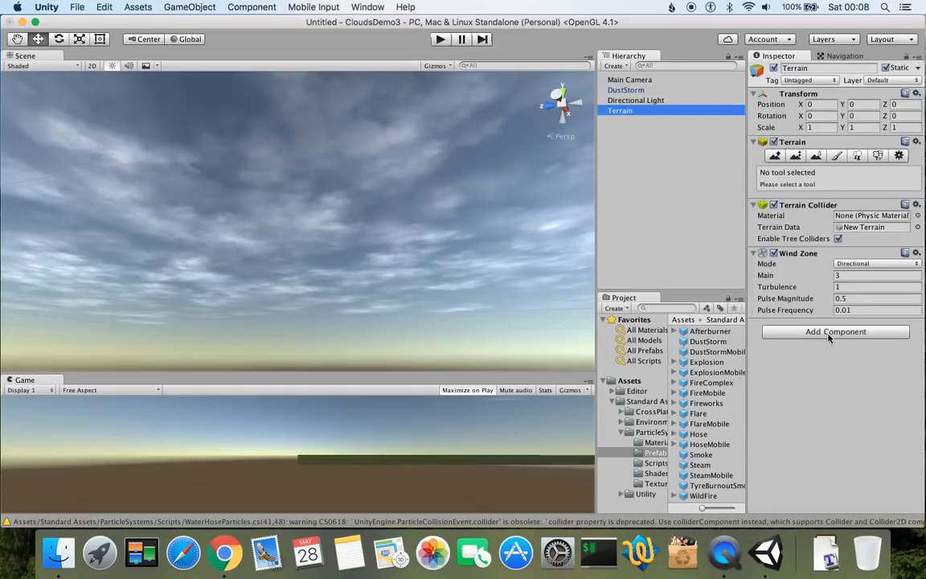
pyautogui.click(849, 276)
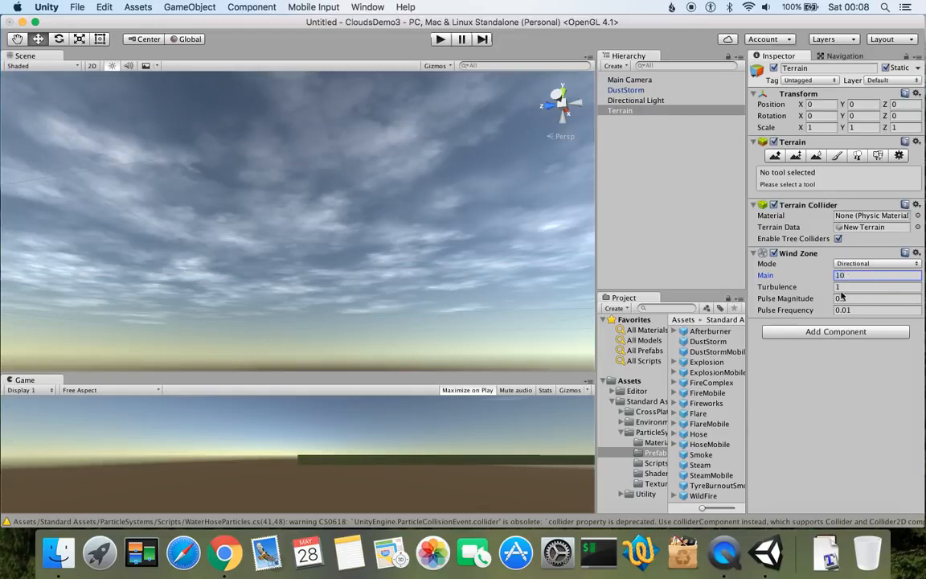
# Set the DustStorm's Limit Velocity over Lifetime to 10 on X, Y and Z and check the clouds' motion.
pyautogui.click(638, 90)
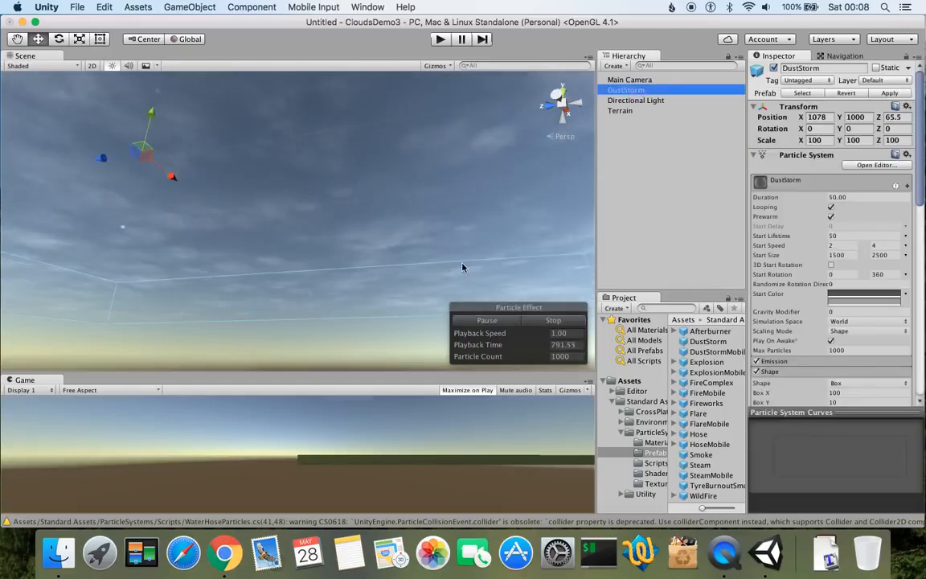
pyautogui.scroll(-5, 843, 281)
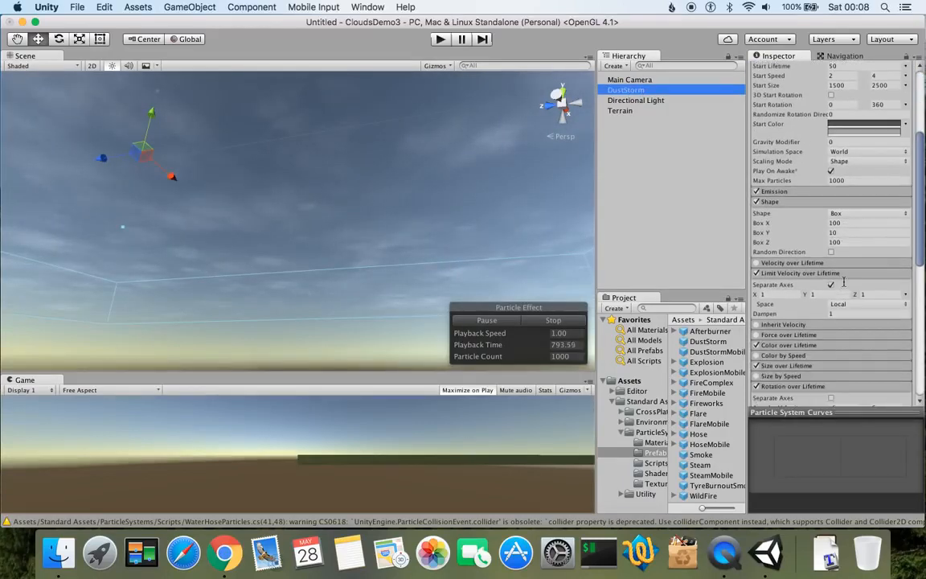
pyautogui.click(781, 294)
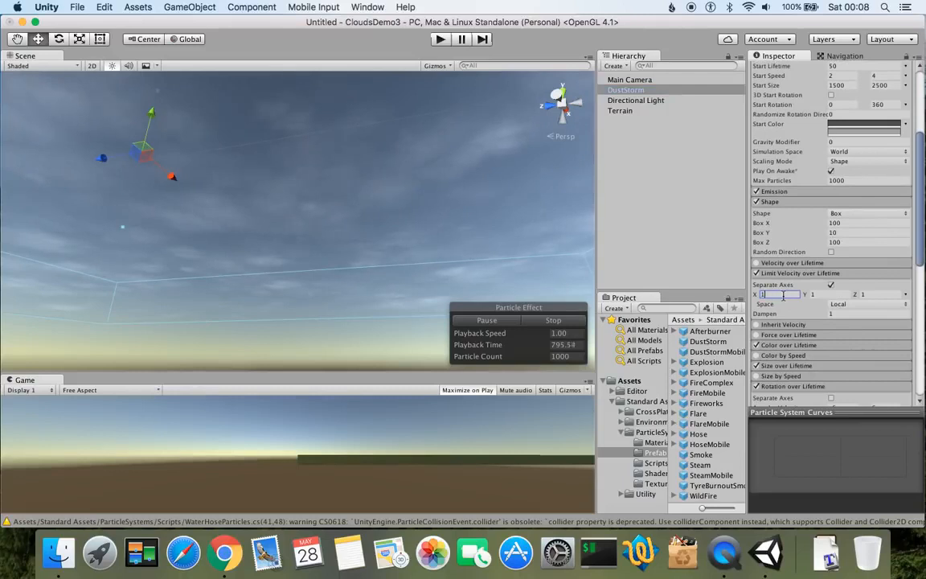
pyautogui.write('10')
pyautogui.click(833, 294)
pyautogui.write('10')
pyautogui.click(878, 295)
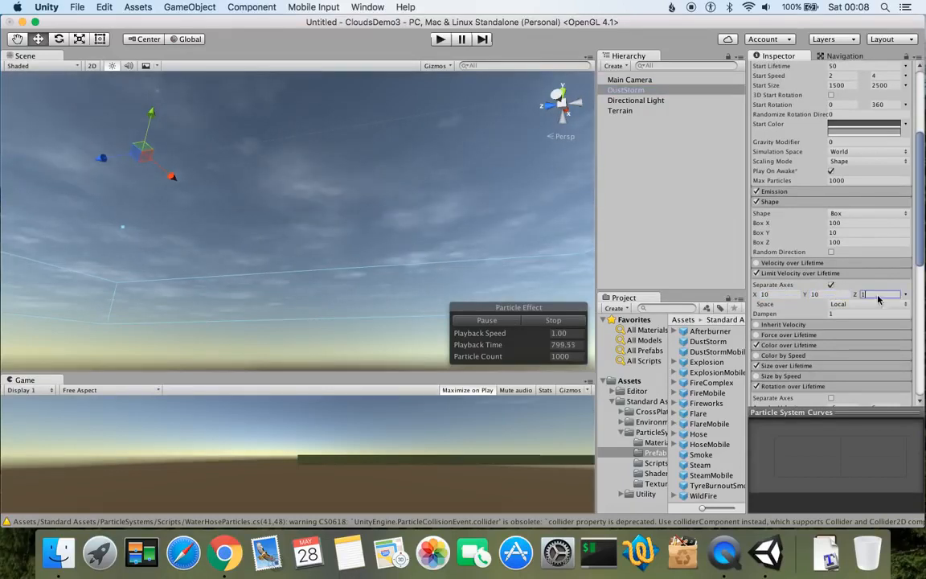
pyautogui.write('10')
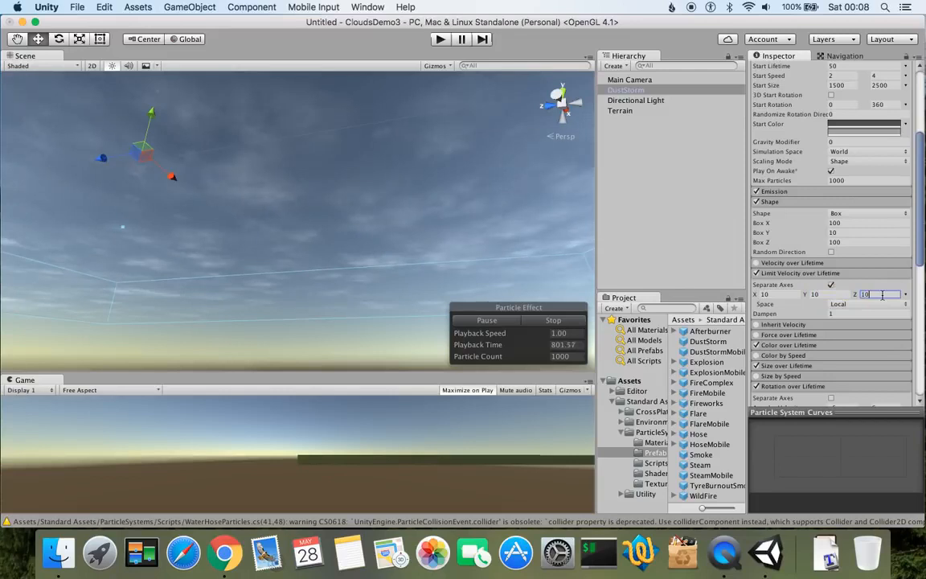
pyautogui.scroll(3, 350, 209)
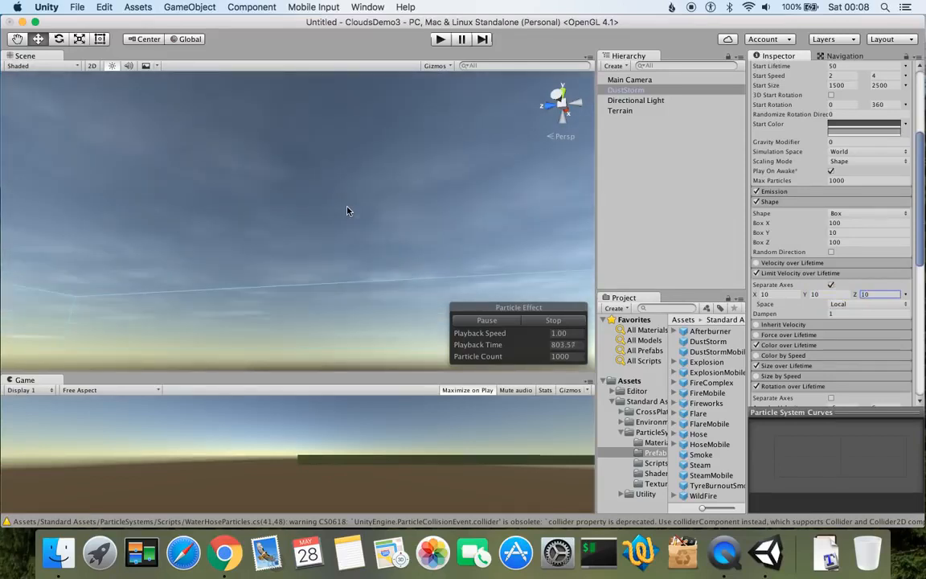
pyautogui.scroll(-4, 347, 211)
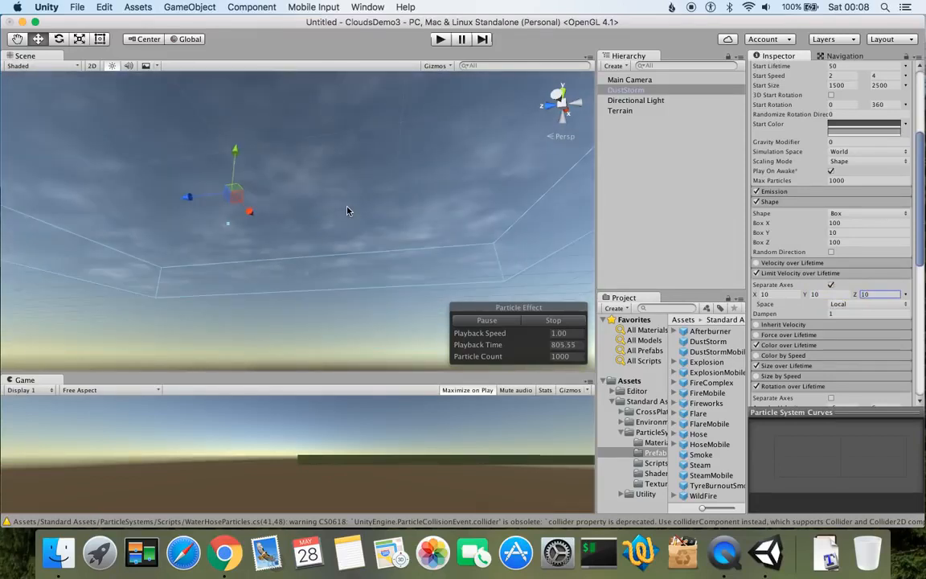
# Switch the velocity limit's Space to World and view the clouds toward the horizon and overhead.
pyautogui.click(861, 314)
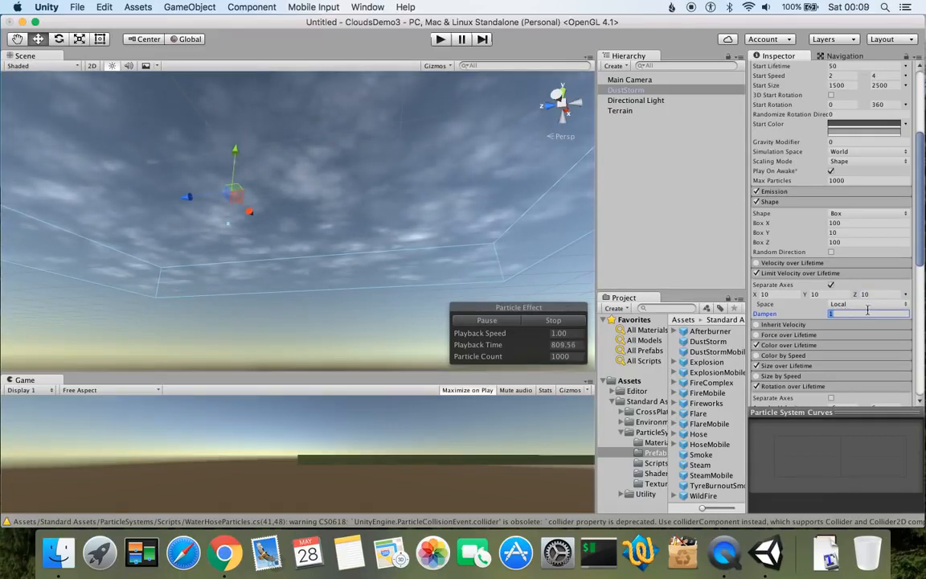
pyautogui.click(860, 305)
pyautogui.click(860, 316)
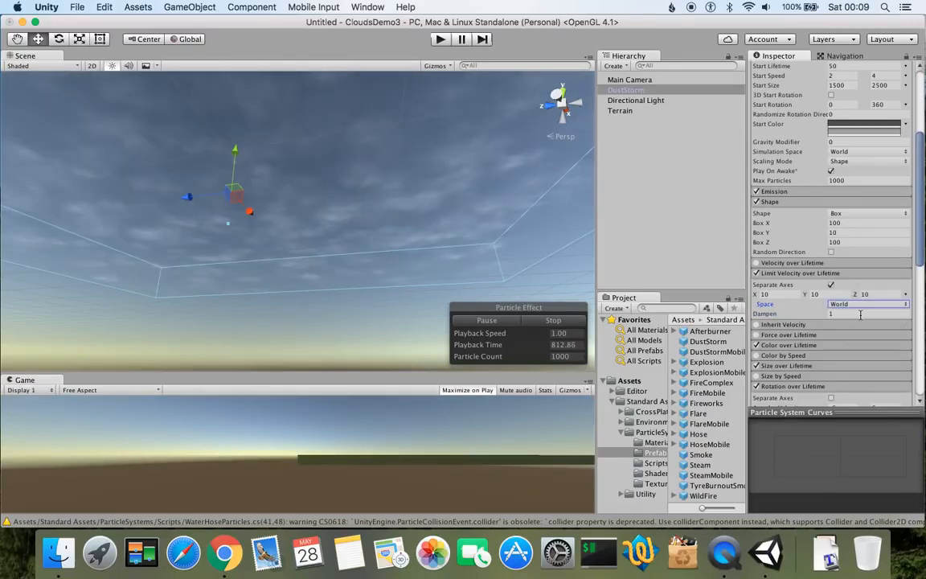
pyautogui.scroll(10, 244, 136)
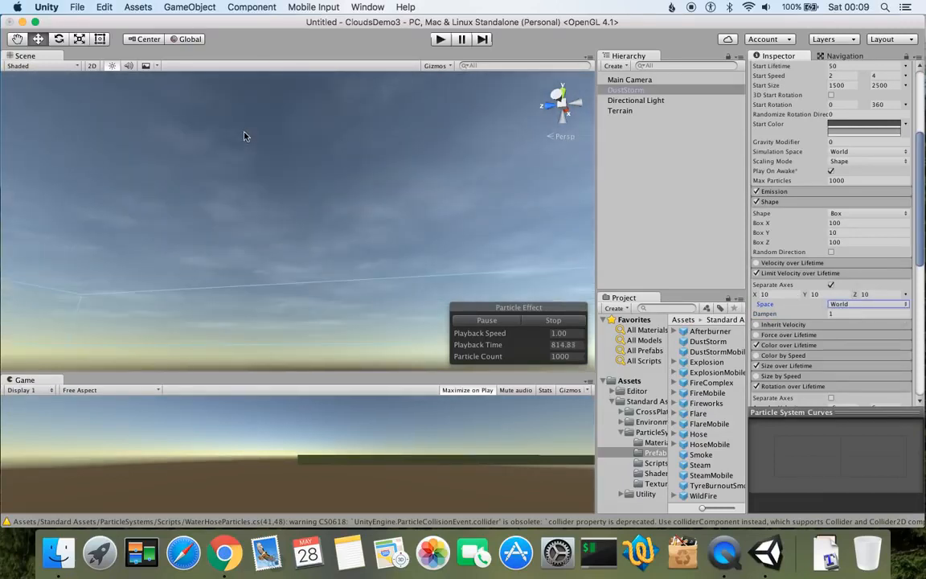
pyautogui.moveTo(183, 179); pyautogui.dragTo(355, 182, button='right')
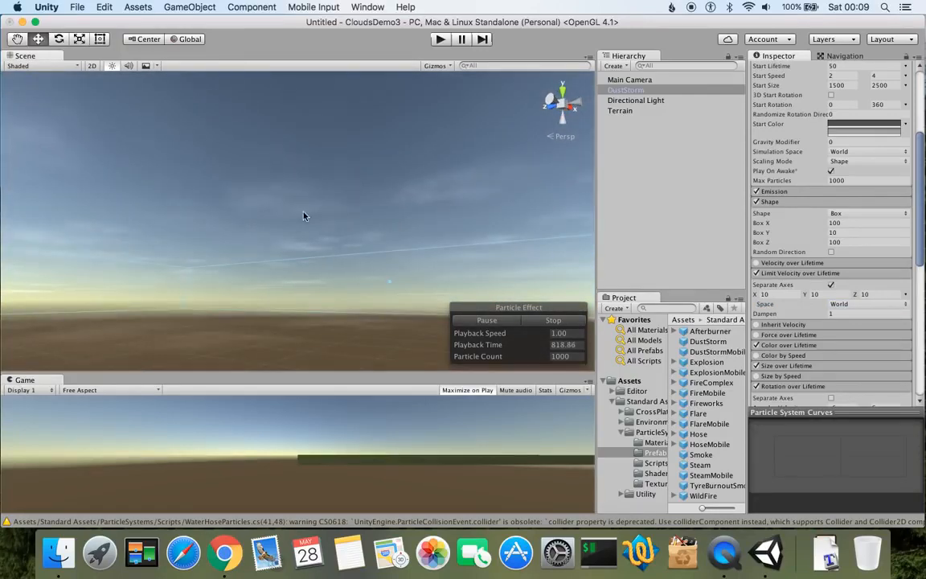
pyautogui.moveTo(283, 263); pyautogui.dragTo(448, 106, button='right')
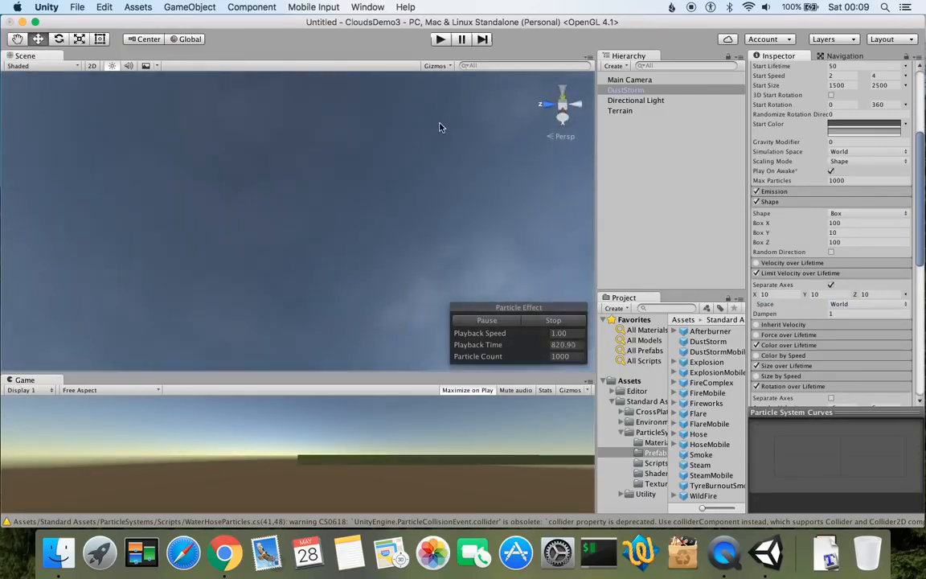
# Open the Main value of the Terrain's Wind Zone for editing, and view the DustStorm clouds around the emitter box's corner.
pyautogui.click(623, 111)
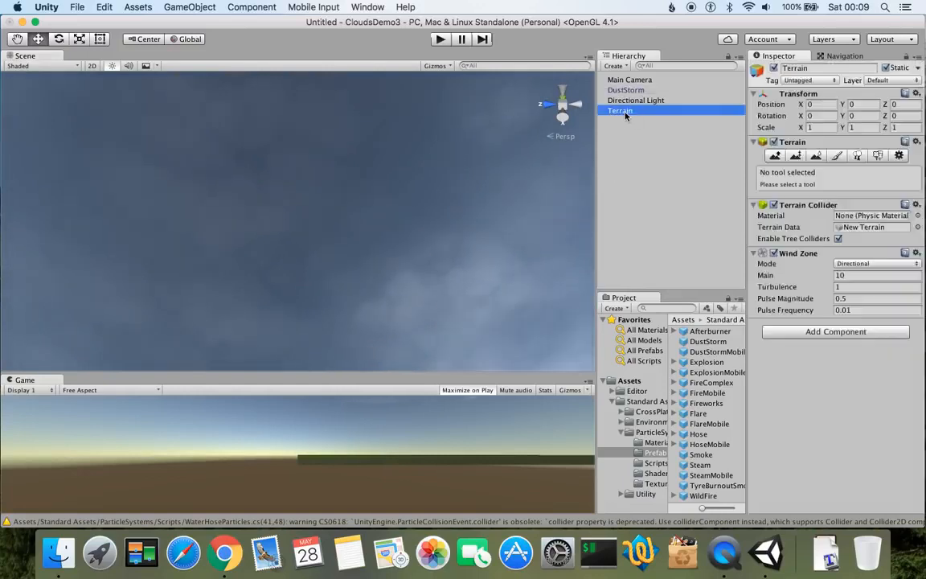
pyautogui.click(853, 276)
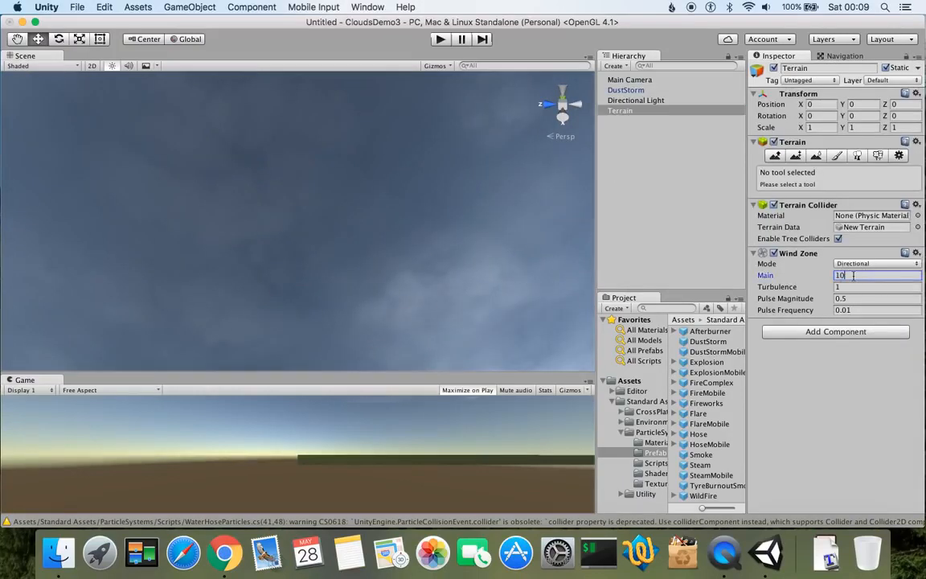
pyautogui.doubleClick(853, 275)
pyautogui.click(624, 89)
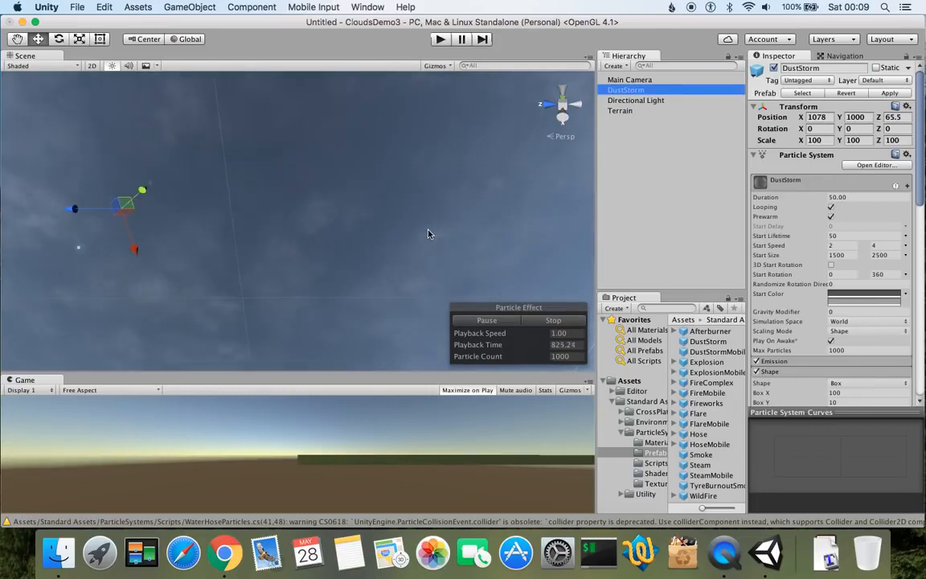
pyautogui.moveTo(415, 192); pyautogui.dragTo(273, 302, button='right')
pyautogui.moveTo(221, 252); pyautogui.dragTo(377, 291, button='right')
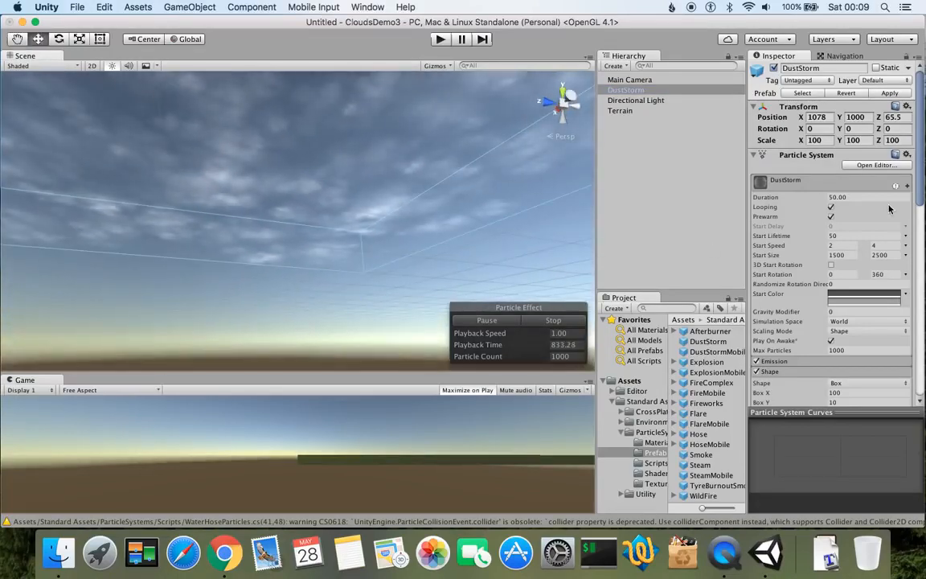
# Set the DustStorm's Limit Velocity over Lifetime to 50 on X, Y and Z and check the clouds from below.
pyautogui.scroll(-3, 819, 239)
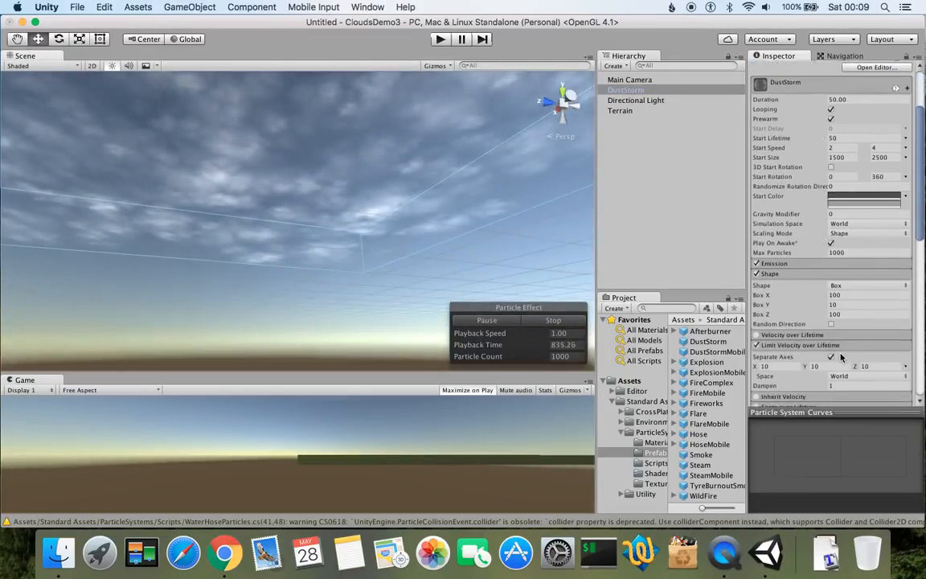
pyautogui.scroll(-2, 803, 305)
pyautogui.click(781, 340)
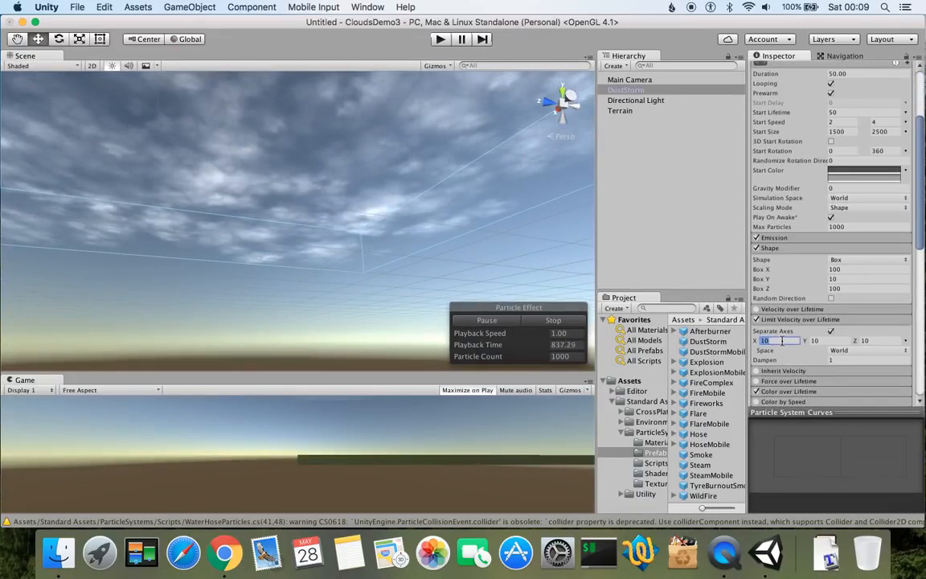
pyautogui.write('50')
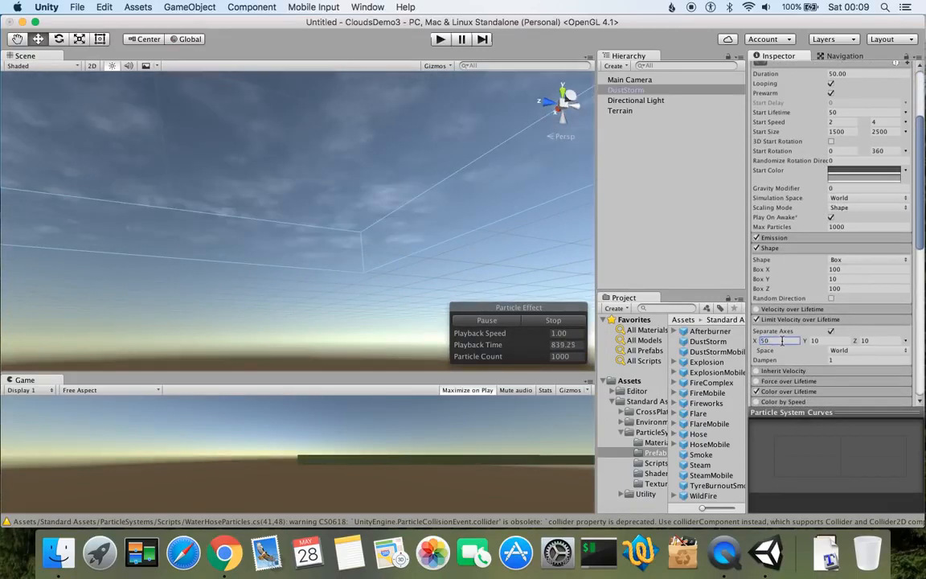
pyautogui.click(835, 341)
pyautogui.write('50')
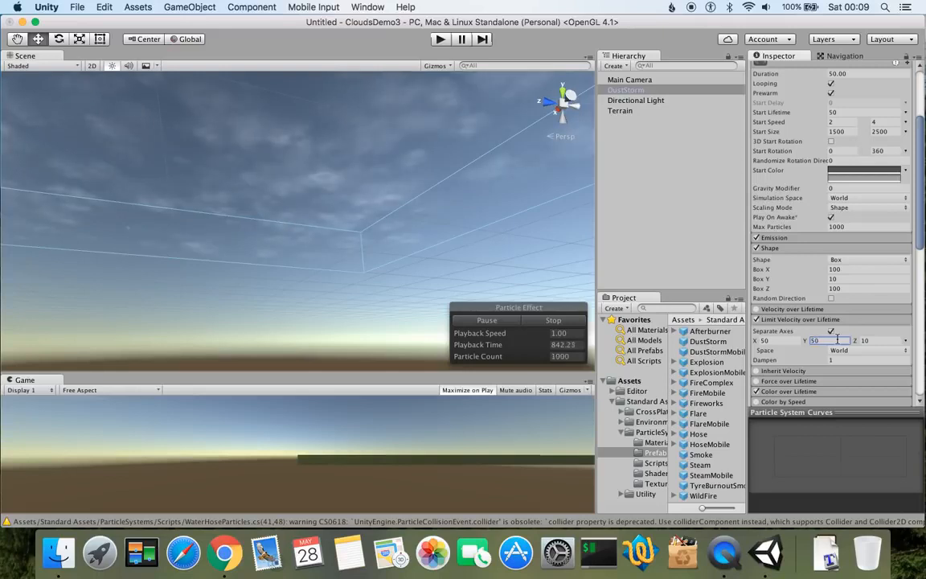
pyautogui.click(888, 341)
pyautogui.write('50')
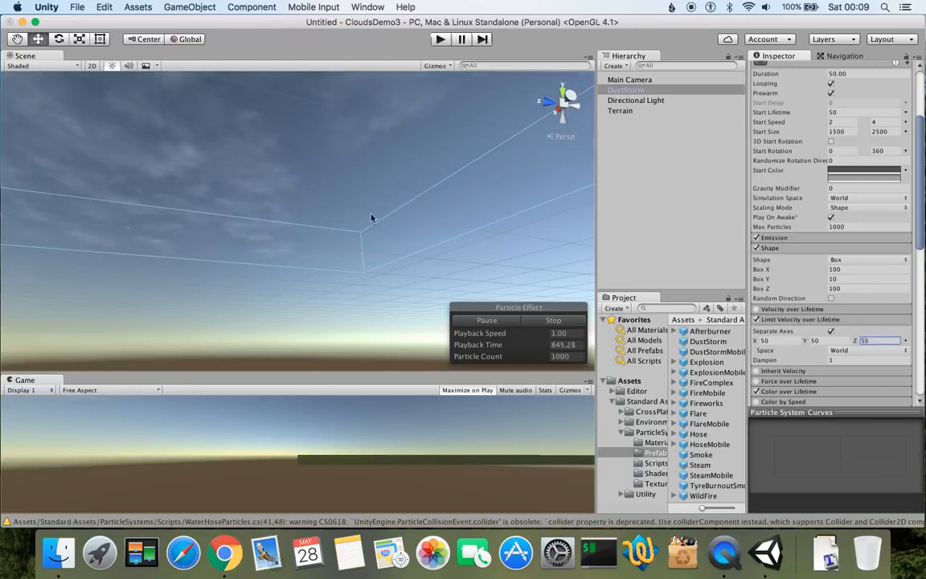
pyautogui.moveTo(381, 235); pyautogui.dragTo(304, 300, button='right')
pyautogui.moveTo(220, 225); pyautogui.dragTo(256, 214, button='middle')
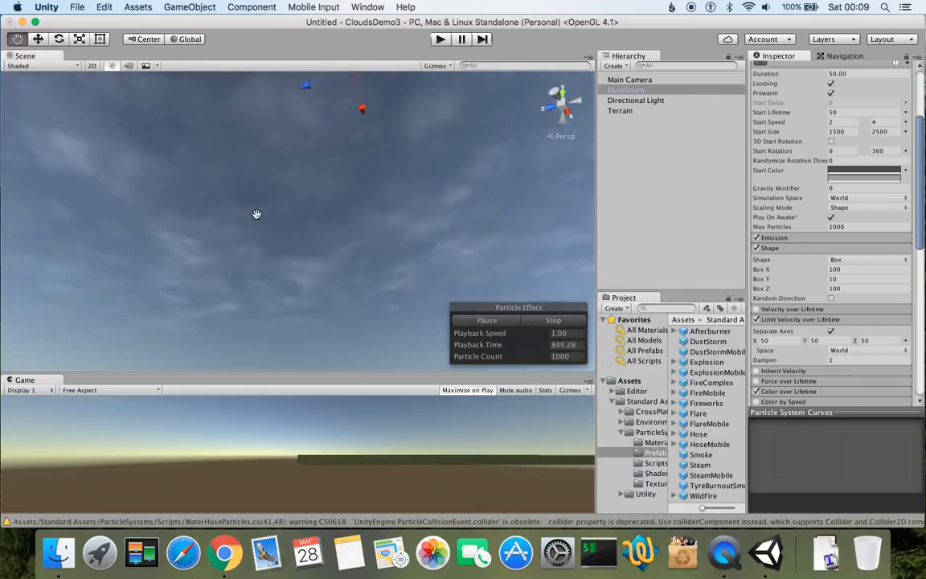
pyautogui.scroll(5, 256, 213)
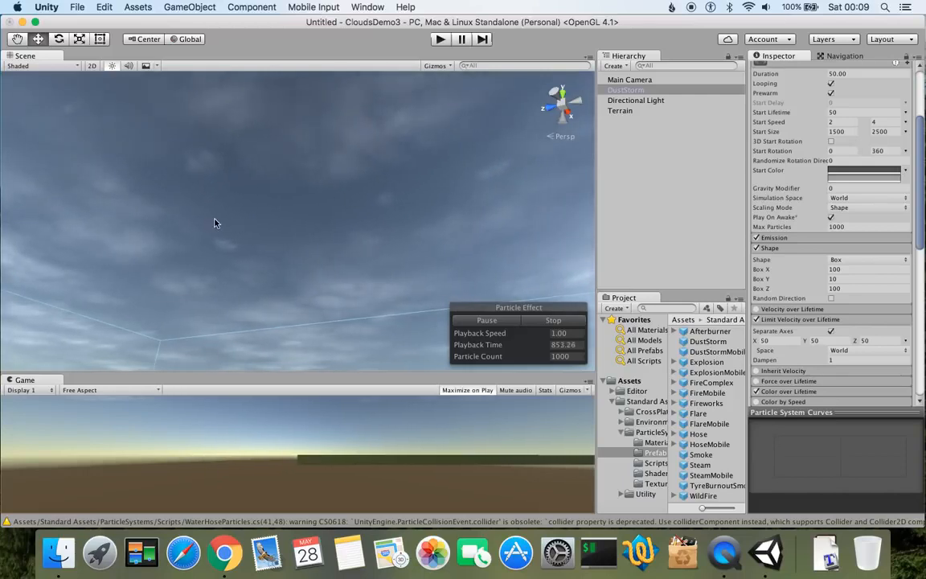
# Examine the DustStorm clouds overhead, near the emitter box and toward the horizon, and review the Terrain's Wind Zone settings.
pyautogui.moveTo(315, 238); pyautogui.dragTo(455, 217, button='right')
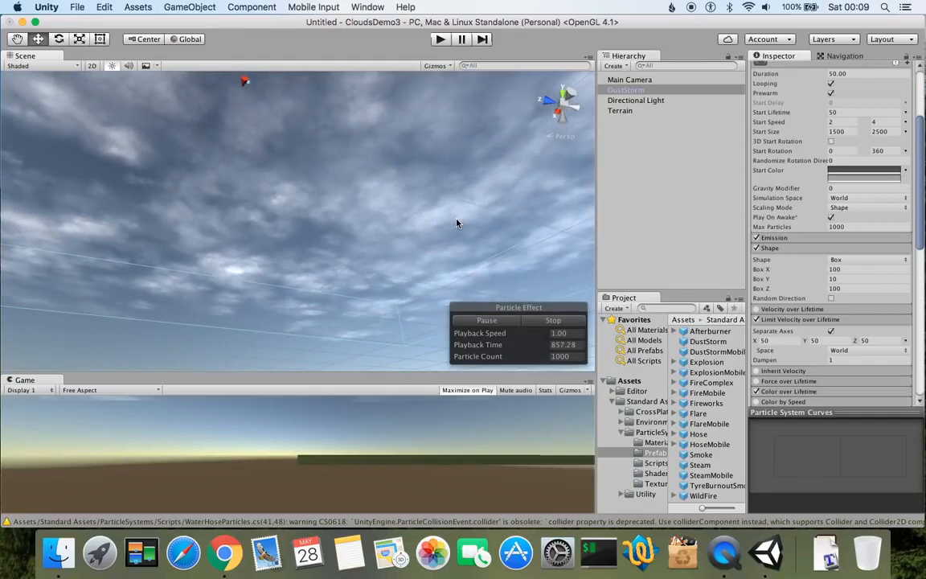
pyautogui.moveTo(403, 240); pyautogui.dragTo(306, 144, button='right')
pyautogui.moveTo(362, 249); pyautogui.dragTo(305, 119, button='right')
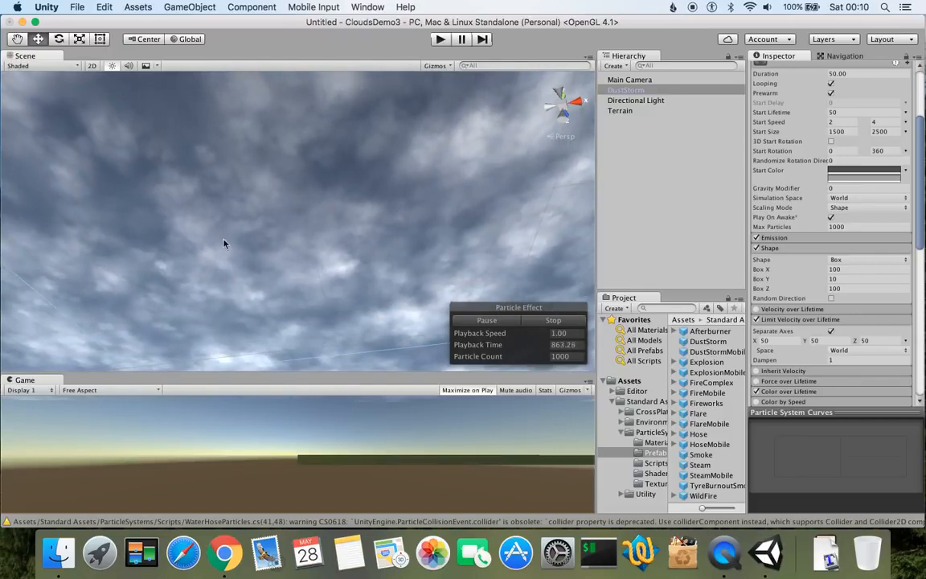
pyautogui.moveTo(268, 343); pyautogui.dragTo(360, 324, button='right')
pyautogui.moveTo(292, 201); pyautogui.dragTo(376, 196, button='right')
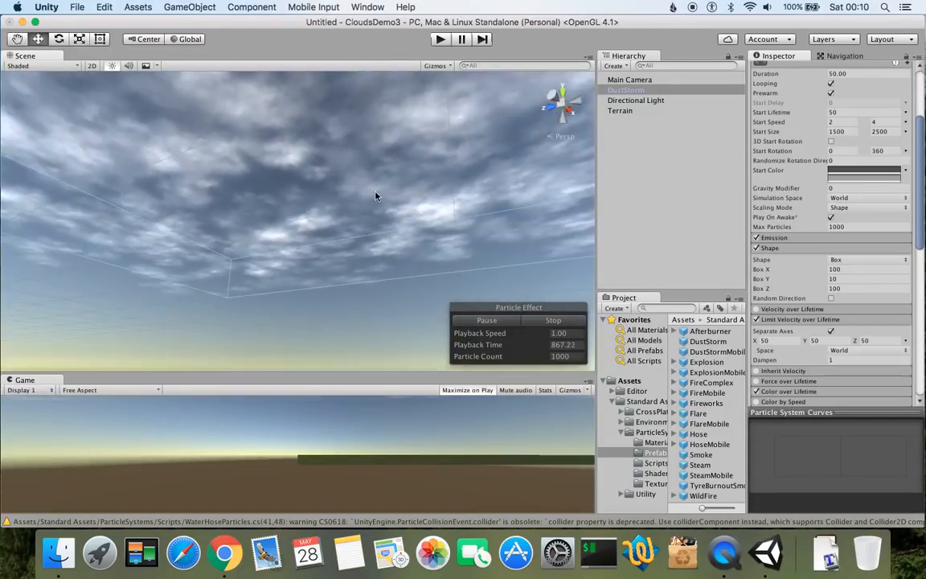
pyautogui.click(620, 110)
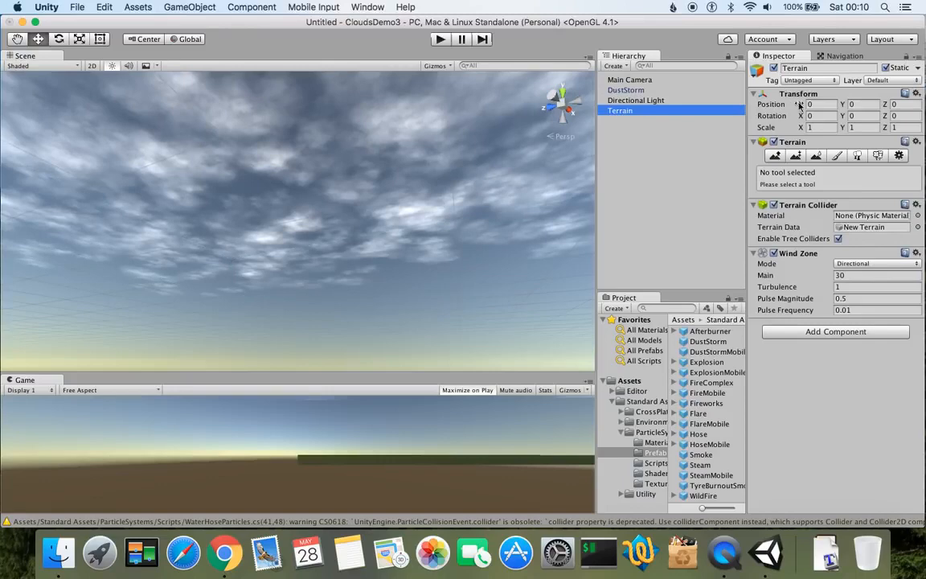
pyautogui.moveTo(277, 151); pyautogui.dragTo(280, 261, button='right')
pyautogui.moveTo(294, 138); pyautogui.dragTo(293, 198, button='middle')
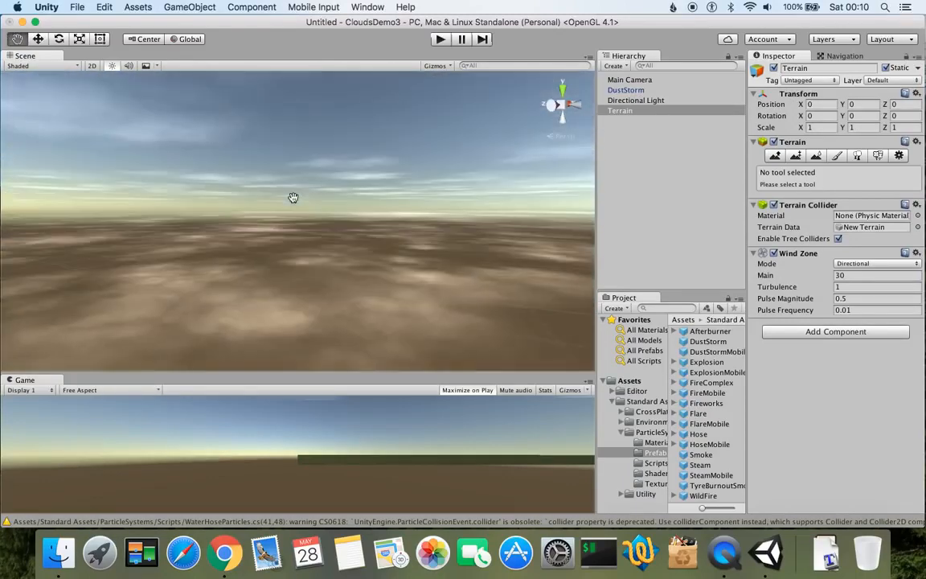
pyautogui.moveTo(252, 145); pyautogui.dragTo(242, 289, button='right')
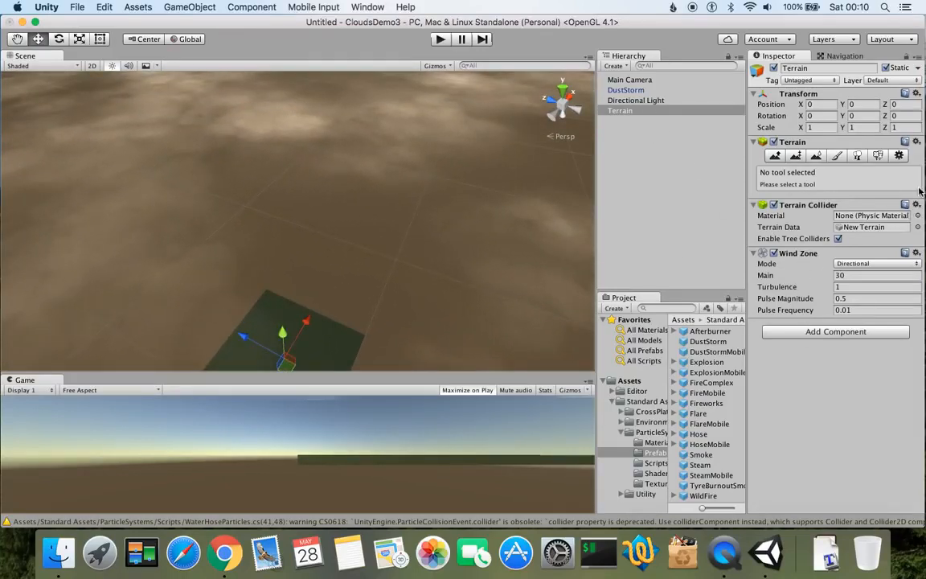
# Create an empty object at the root of the scene hierarchy.
pyautogui.click(647, 165)
pyautogui.rightClick(655, 157)
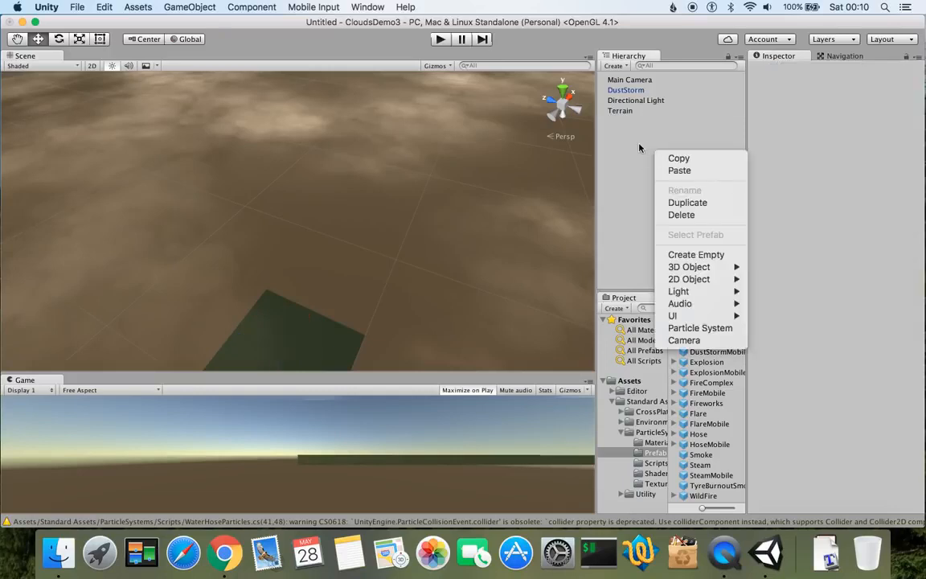
pyautogui.click(640, 147)
pyautogui.click(615, 65)
pyautogui.click(626, 79)
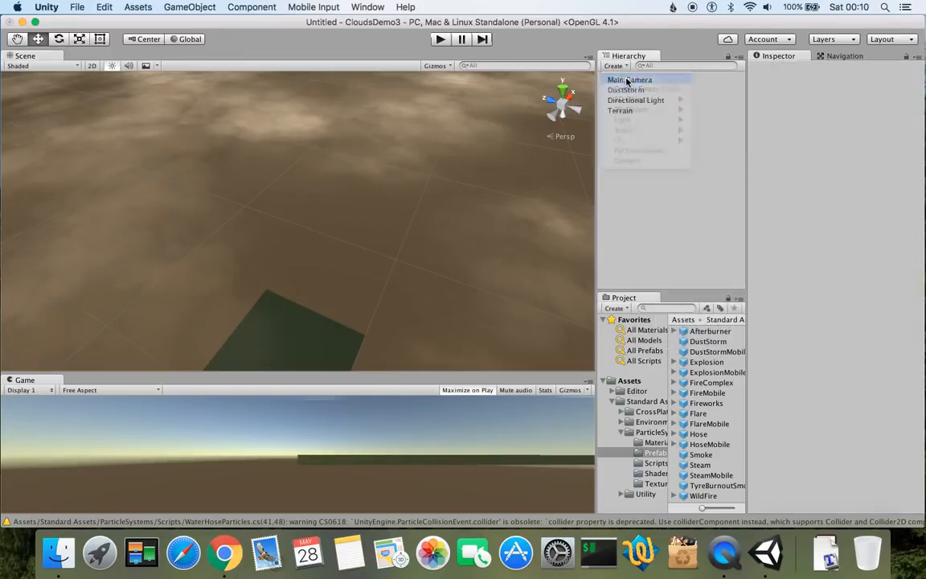
# Rename the new empty object to Wind and reset its transform so its position is 0, 0, 0.
pyautogui.click(829, 68)
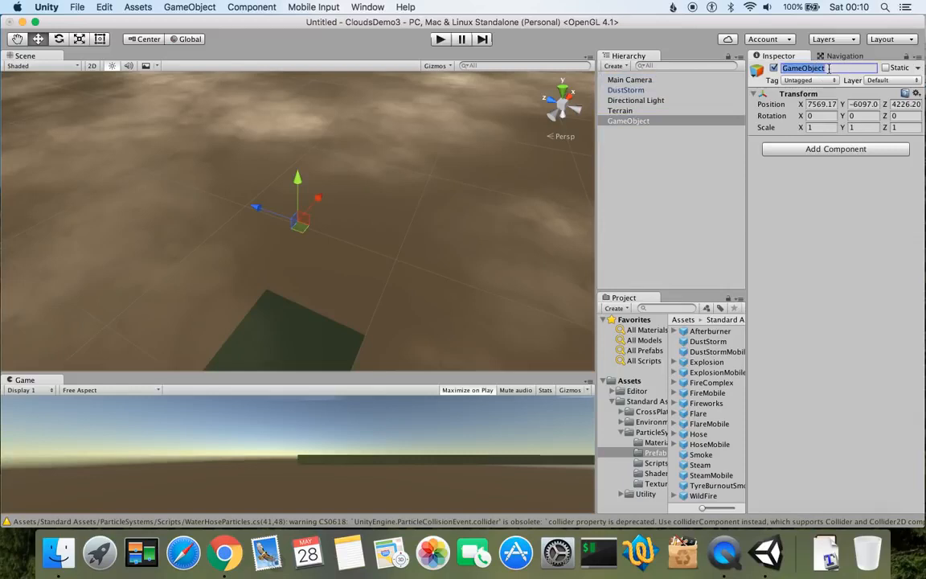
pyautogui.write('W')
pyautogui.press('Return')
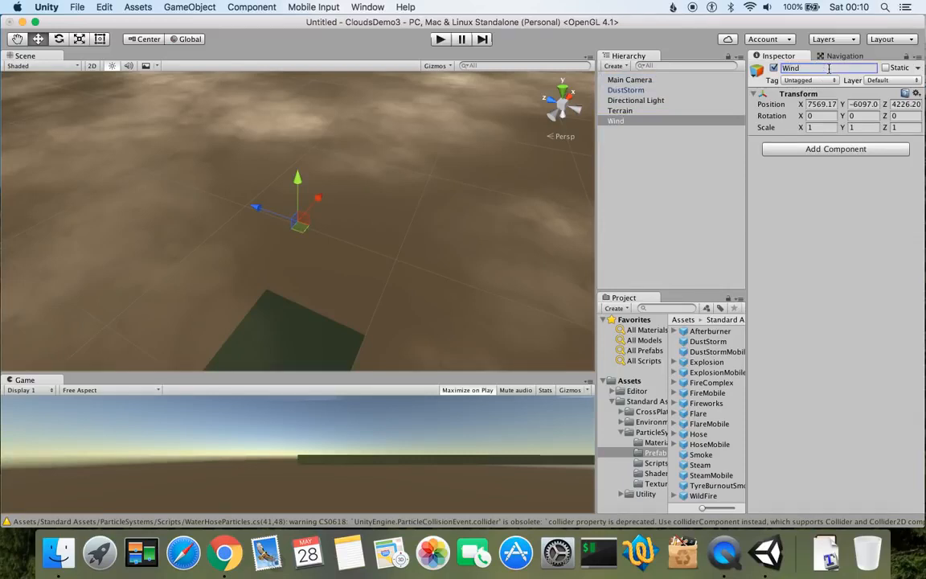
pyautogui.click(917, 93)
pyautogui.click(783, 104)
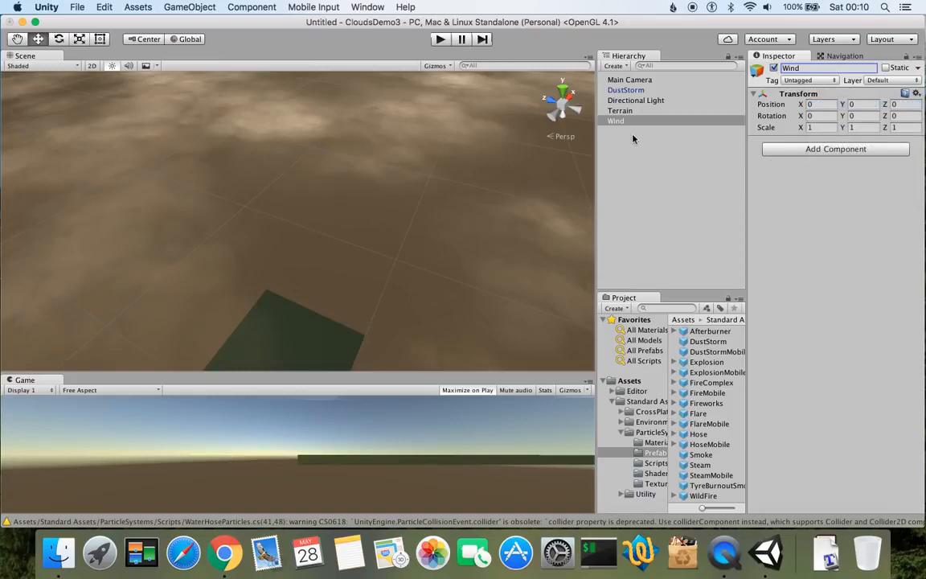
# Remove the Wind Zone component from the Terrain.
pyautogui.click(633, 111)
pyautogui.click(916, 253)
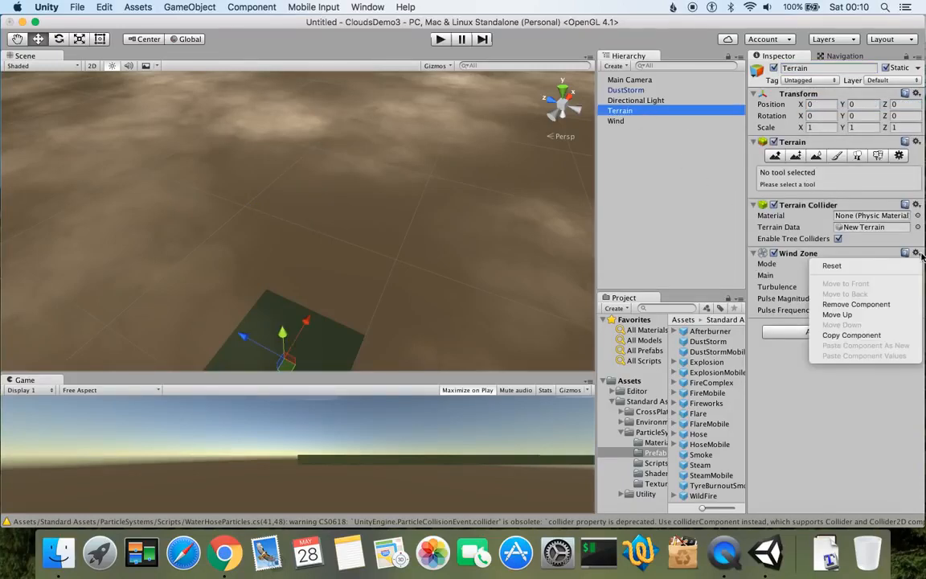
pyautogui.click(856, 304)
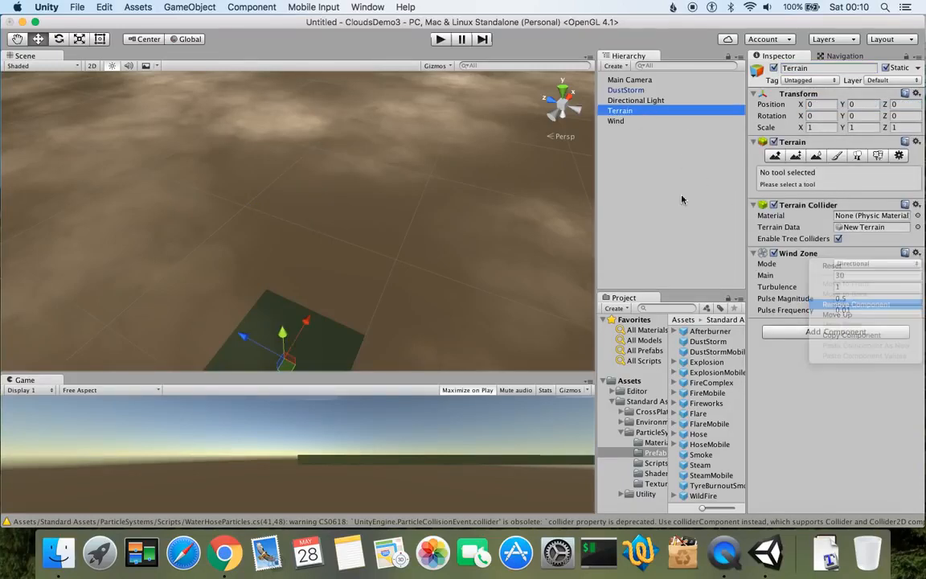
# Add a Wind Zone component to the Wind object with Main set to 30, and check the DustStorm clouds from below.
pyautogui.click(616, 121)
pyautogui.click(856, 149)
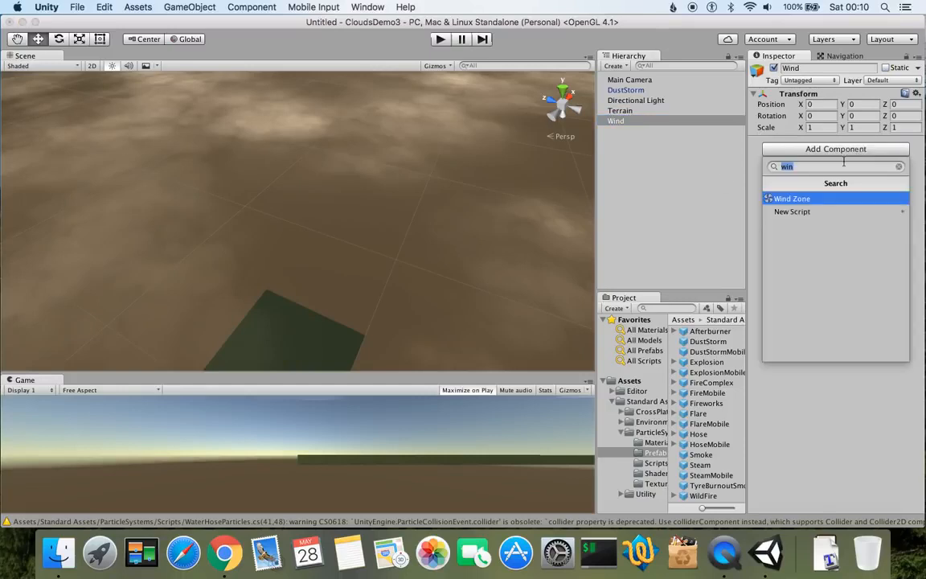
pyautogui.click(806, 199)
pyautogui.click(854, 164)
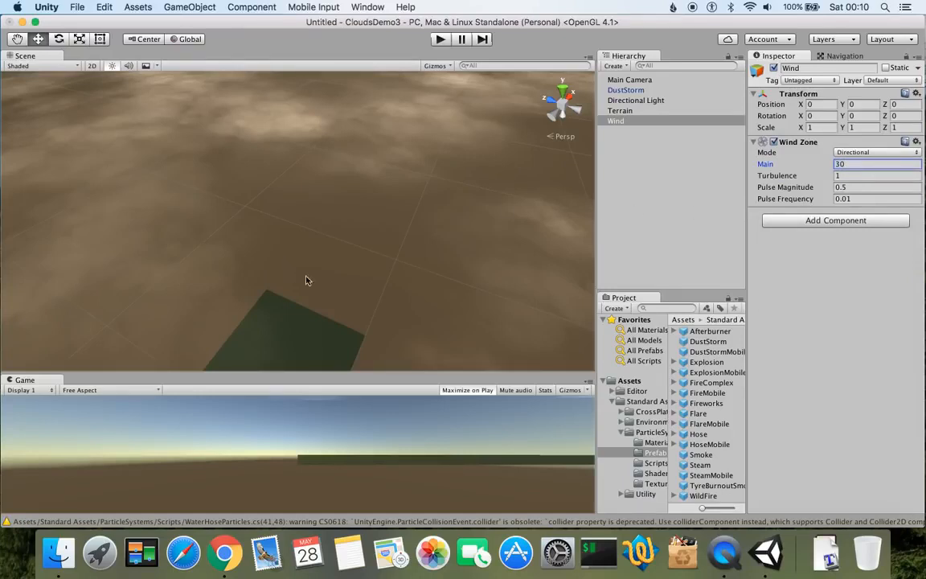
pyautogui.moveTo(310, 282); pyautogui.dragTo(356, 148, button='right')
pyautogui.moveTo(320, 271); pyautogui.dragTo(331, 235, button='middle')
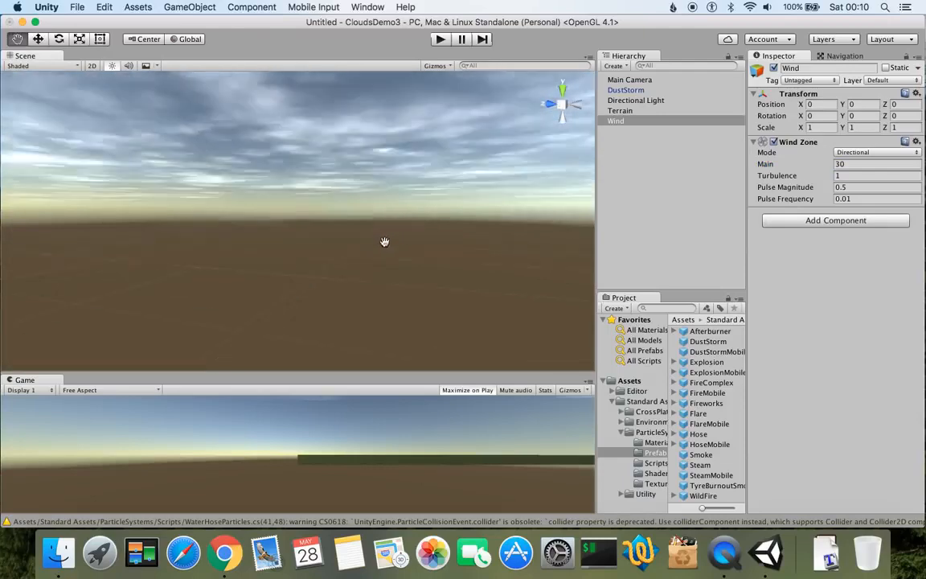
pyautogui.moveTo(360, 272); pyautogui.dragTo(314, 233, button='right')
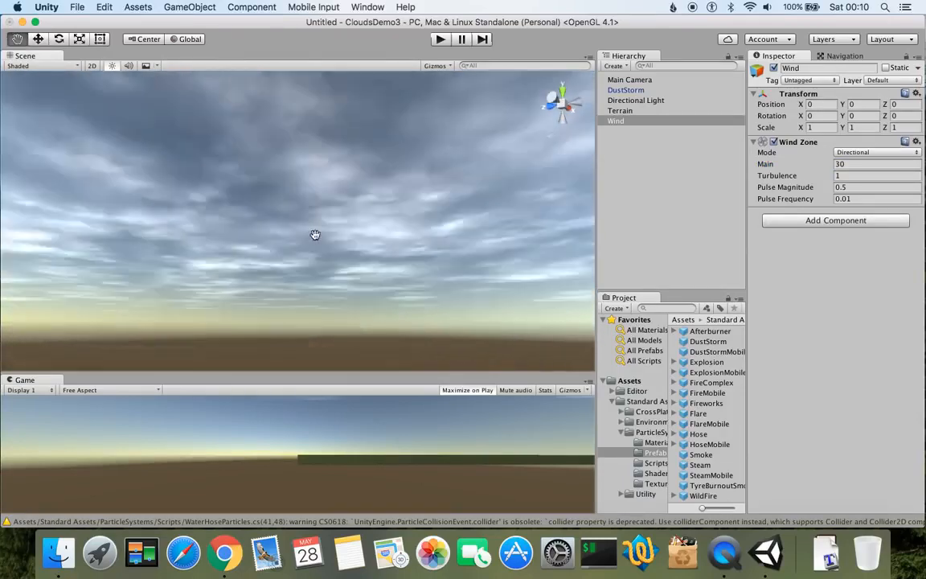
pyautogui.click(643, 91)
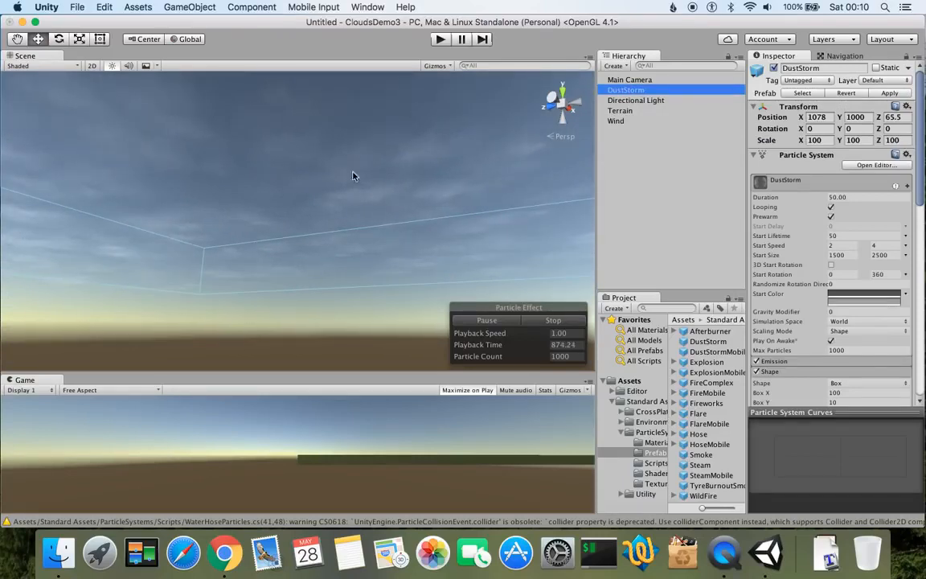
# Rotate the Wind object about its Y axis to about 134 degrees and check the DustStorm clouds' drift.
pyautogui.click(623, 122)
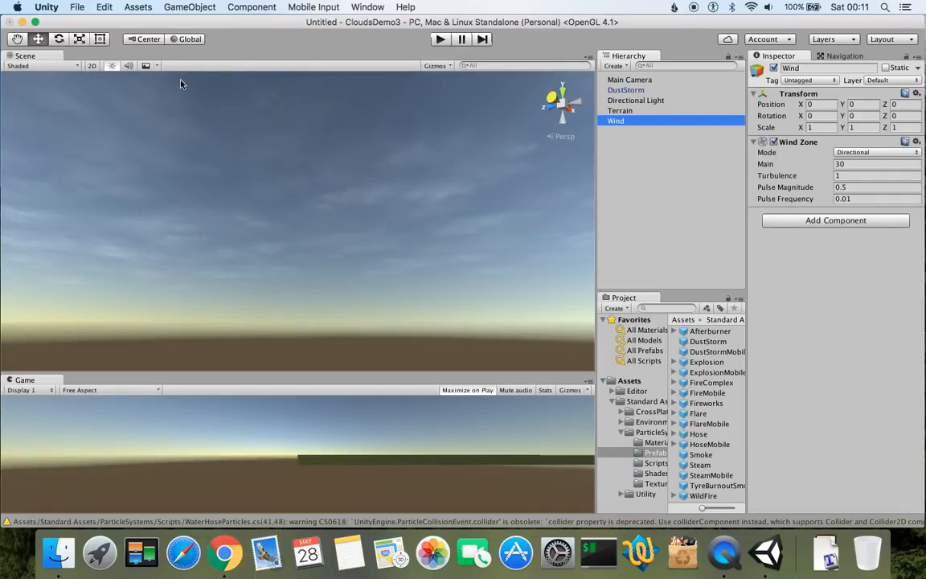
pyautogui.click(63, 40)
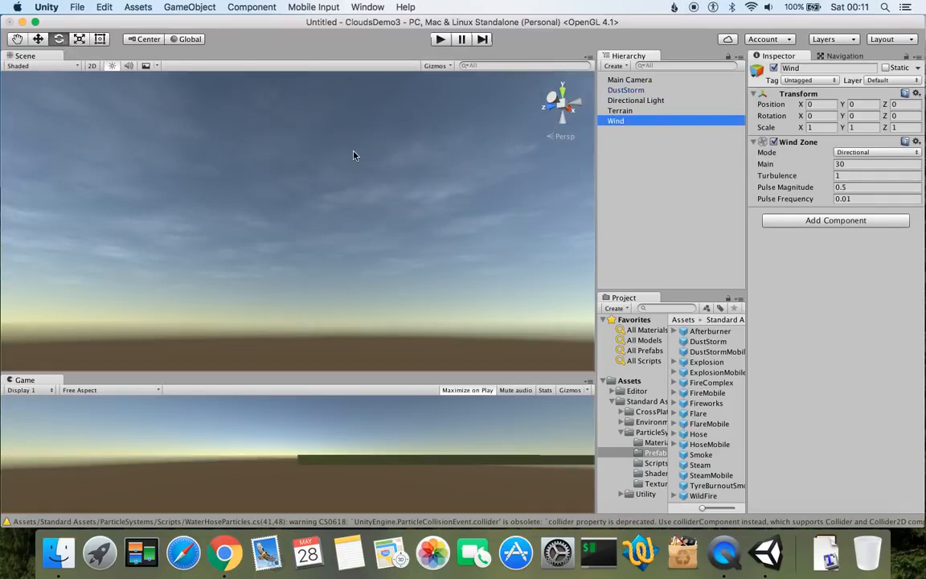
pyautogui.moveTo(307, 183); pyautogui.dragTo(923, 129)
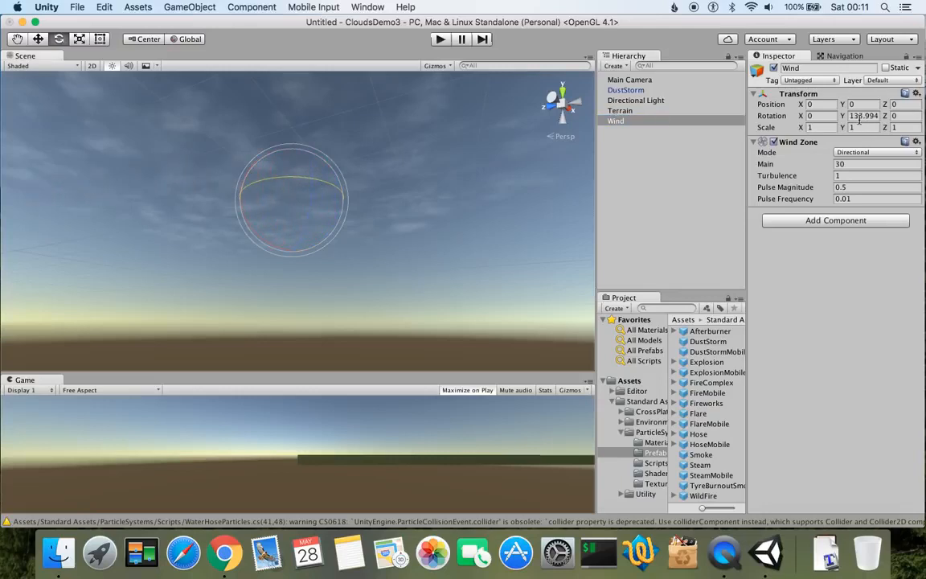
pyautogui.scroll(10, 298, 152)
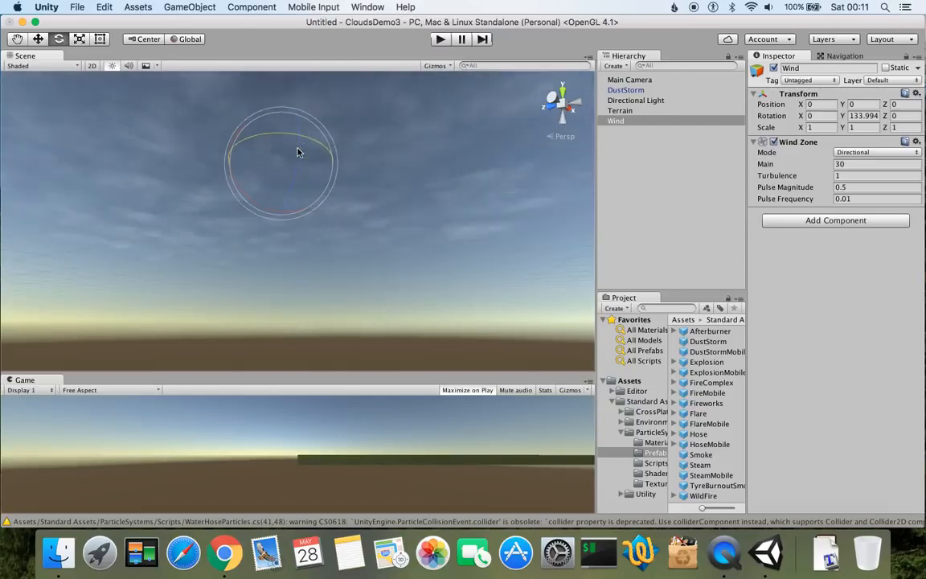
pyautogui.keyDown('alt'); pyautogui.moveTo(413, 250); pyautogui.dragTo(351, 153); pyautogui.keyUp('alt')
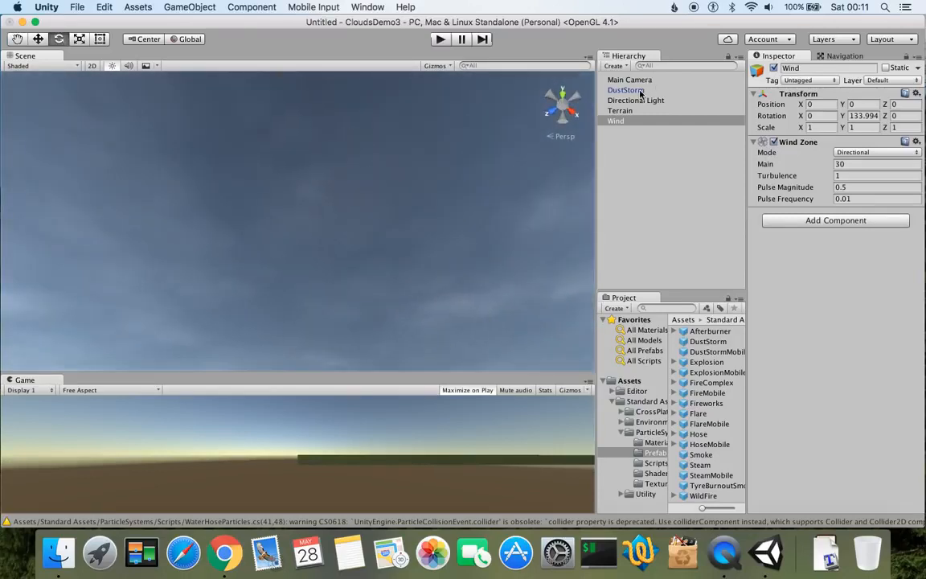
pyautogui.click(625, 90)
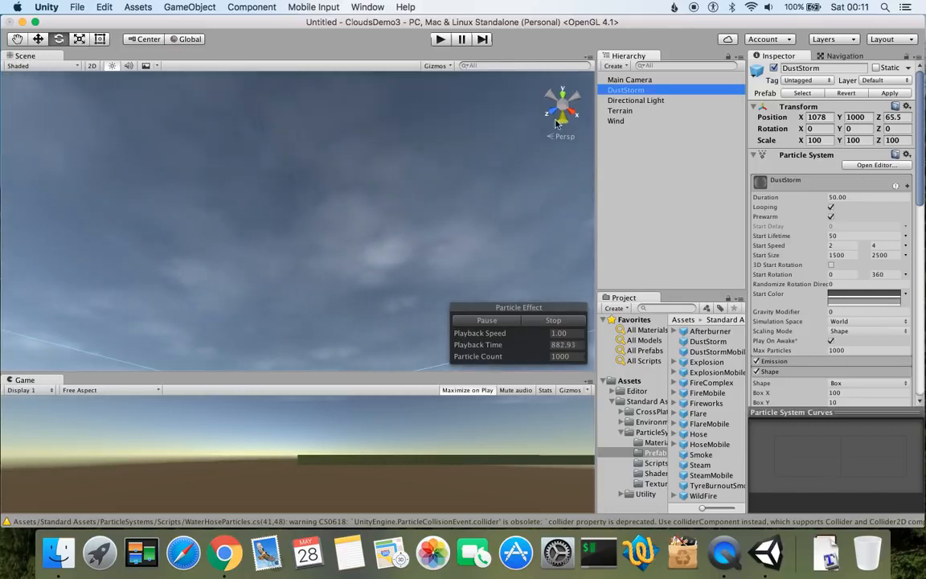
pyautogui.moveTo(207, 238); pyautogui.dragTo(525, 250, button='right')
pyautogui.moveTo(380, 219); pyautogui.dragTo(349, 288, button='right')
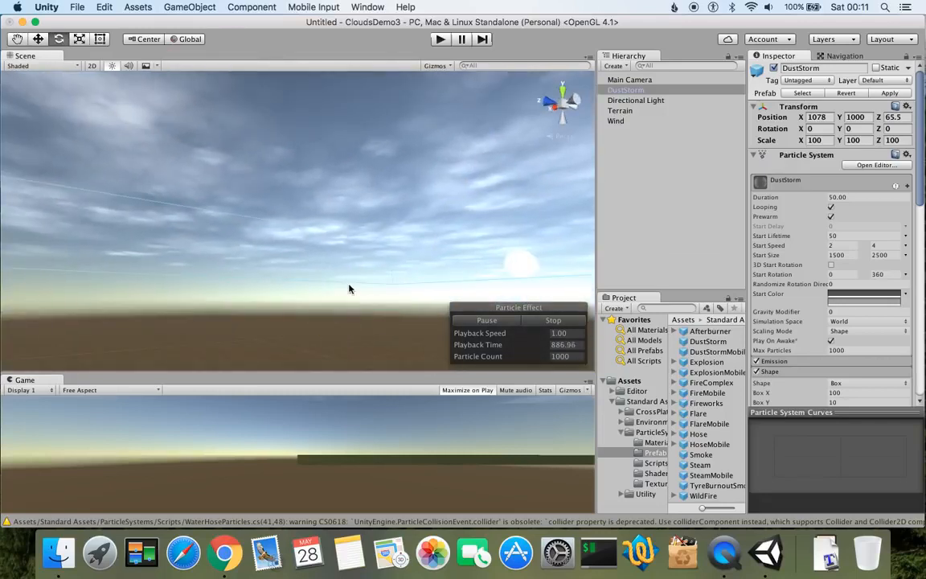
pyautogui.moveTo(385, 198); pyautogui.dragTo(318, 269, button='right')
# Set the Wind object's Y rotation to 180.
pyautogui.click(624, 123)
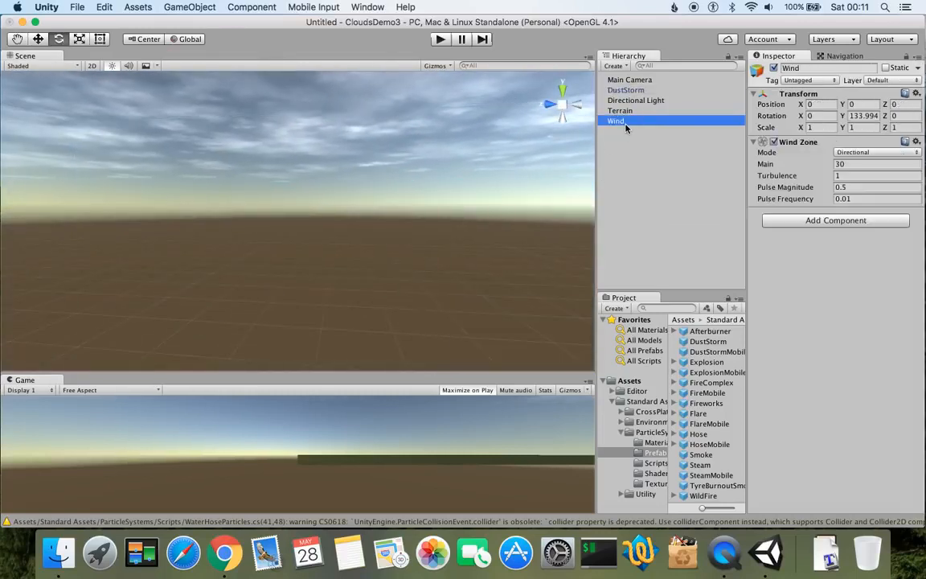
pyautogui.click(865, 115)
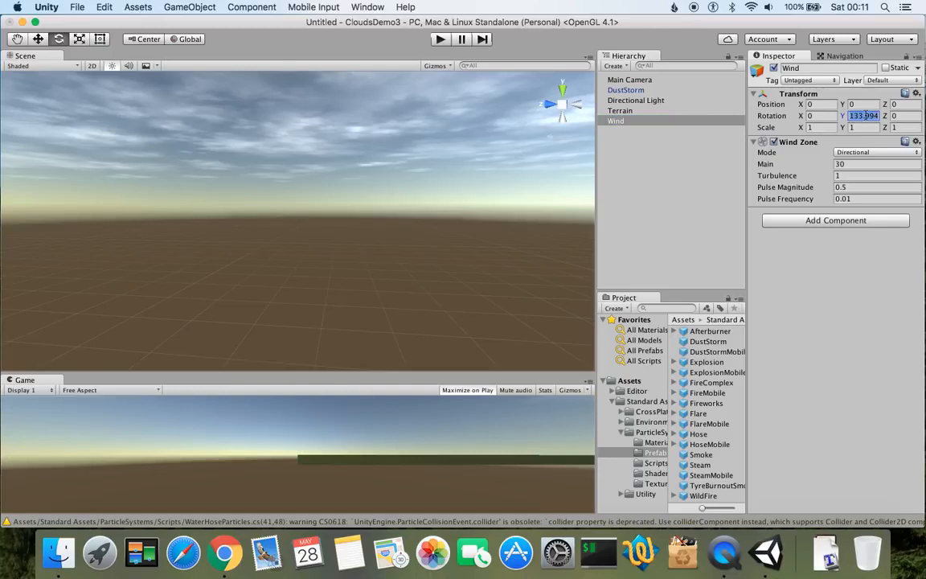
pyautogui.write('180')
# Examine the DustStorm clouds' drift from several directions below and with the whole emitter box in view.
pyautogui.click(637, 90)
pyautogui.moveTo(439, 214); pyautogui.dragTo(314, 197, button='right')
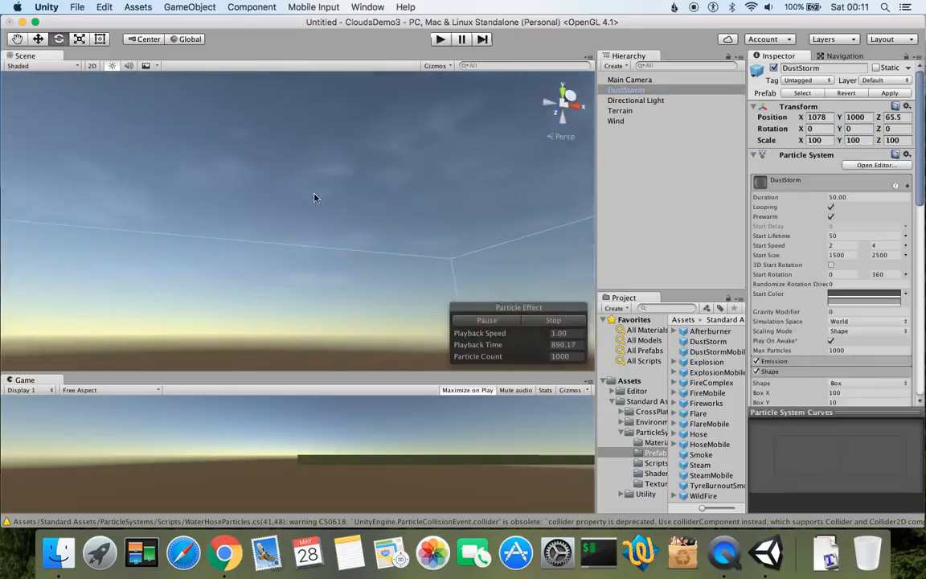
pyautogui.moveTo(417, 209); pyautogui.dragTo(300, 138, button='right')
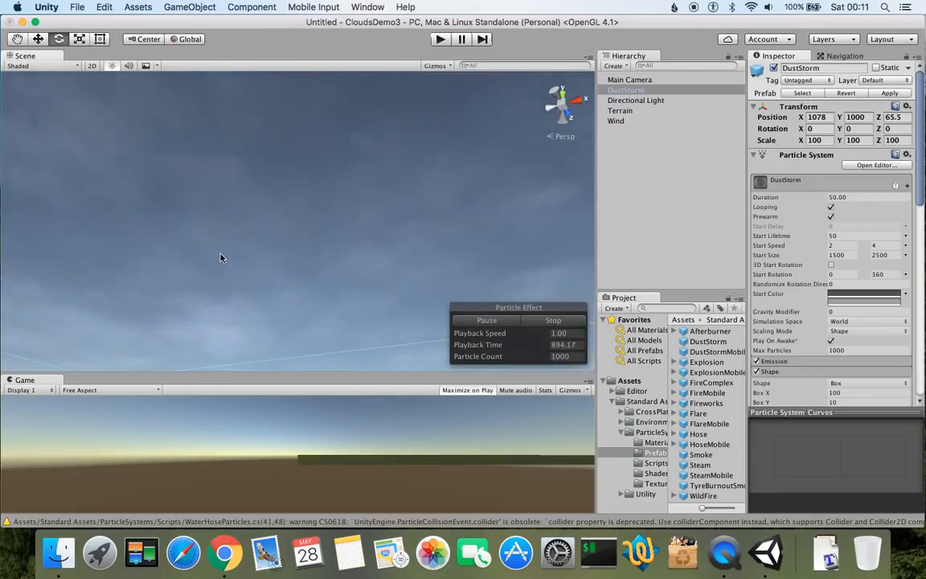
pyautogui.moveTo(221, 257); pyautogui.dragTo(358, 269, button='right')
pyautogui.moveTo(422, 216); pyautogui.dragTo(350, 234, button='right')
pyautogui.moveTo(193, 221); pyautogui.dragTo(323, 163, button='right')
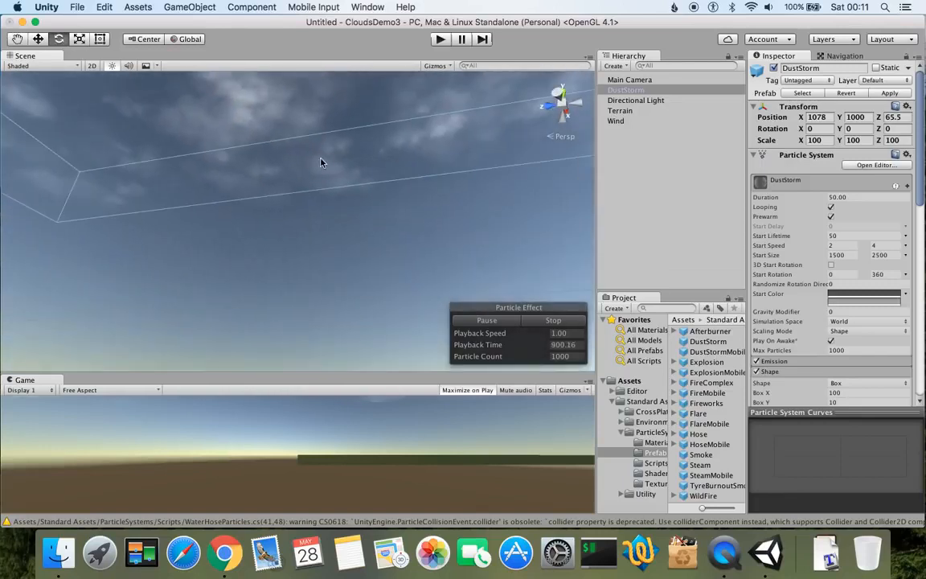
pyautogui.scroll(-10, 329, 165)
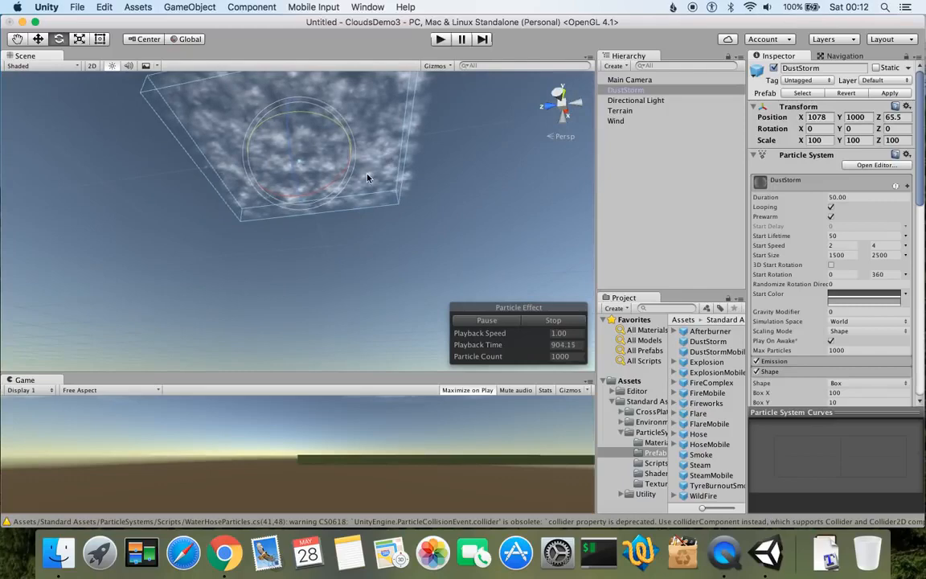
pyautogui.scroll(5, 368, 180)
pyautogui.moveTo(366, 178)
pyautogui.mouseDown(button='right')
pyautogui.moveTo(360, 196)
pyautogui.moveTo(410, 122)
pyautogui.moveTo(391, 196)
pyautogui.moveTo(370, 196)
pyautogui.mouseUp(button='right')
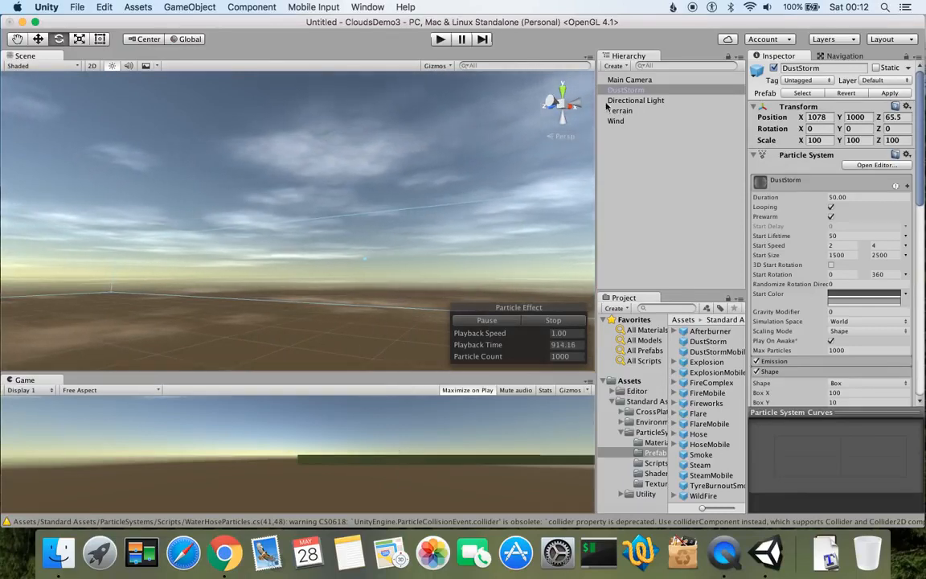
# Tilt the Main Camera up toward the clouds by rotating it about X to about -23.5 degrees.
pyautogui.click(634, 80)
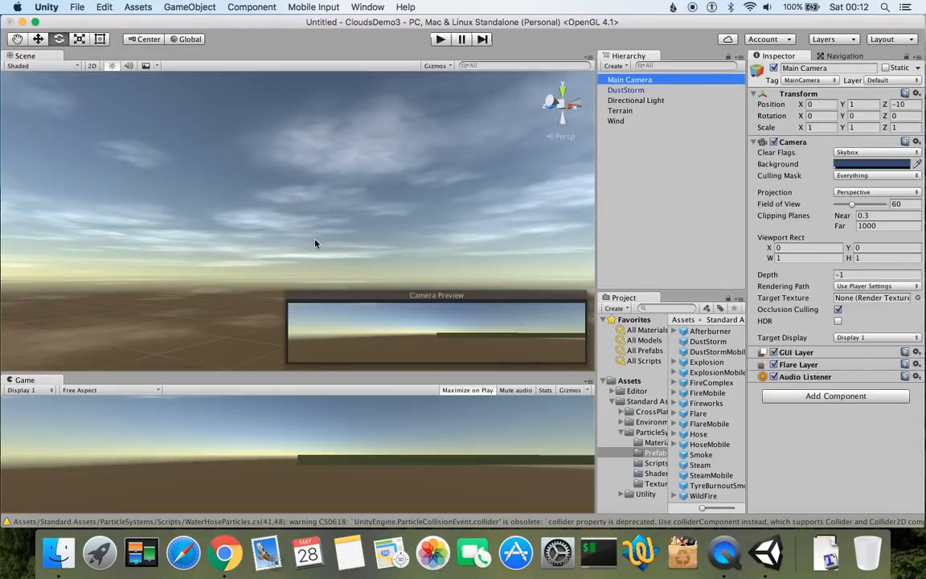
pyautogui.scroll(-10, 196, 225)
pyautogui.moveTo(332, 210); pyautogui.dragTo(388, 196, button='middle')
pyautogui.moveTo(378, 183); pyautogui.dragTo(355, 296, button='right')
pyautogui.scroll(-10, 401, 112)
pyautogui.scroll(8, 397, 177)
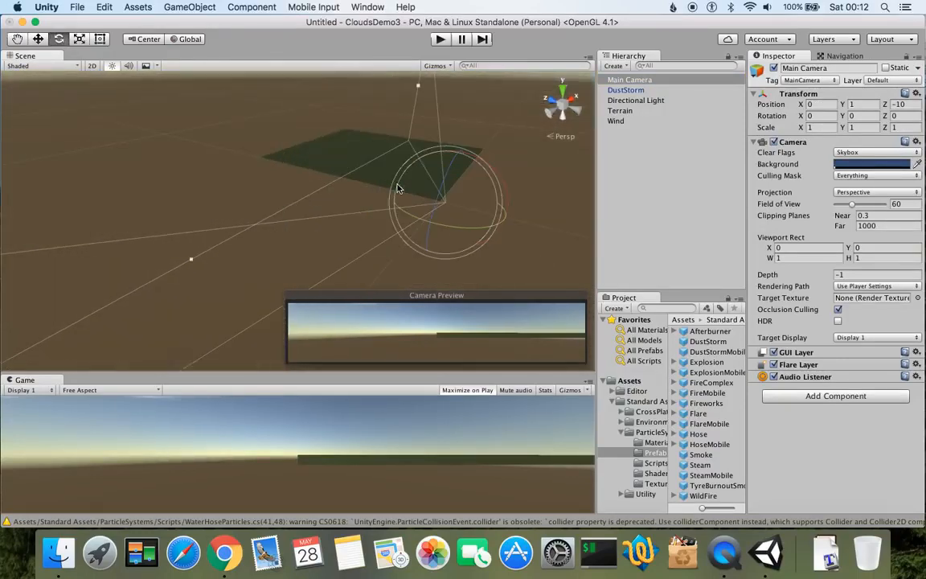
pyautogui.moveTo(489, 165); pyautogui.dragTo(516, 214)
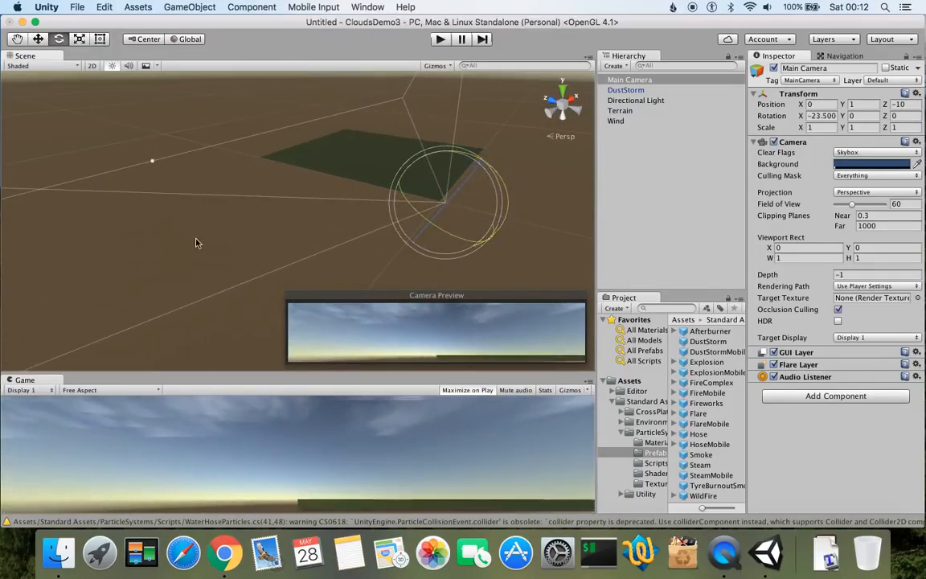
# Set the Main Camera's far clipping plane to 6000 and run the scene.
pyautogui.moveTo(248, 233)
pyautogui.mouseDown(button='middle')
pyautogui.moveTo(244, 221)
pyautogui.moveTo(241, 238)
pyautogui.mouseUp(button='middle')
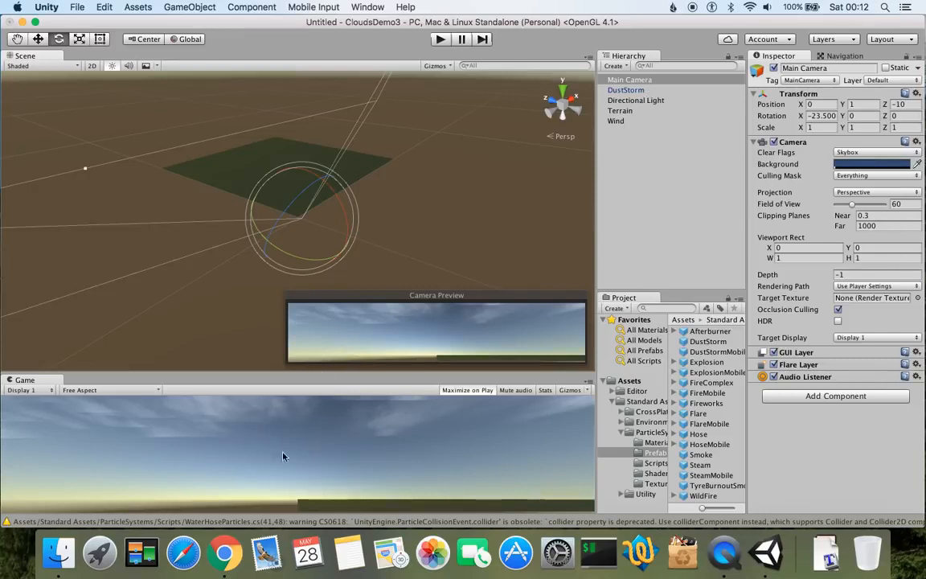
pyautogui.click(860, 225)
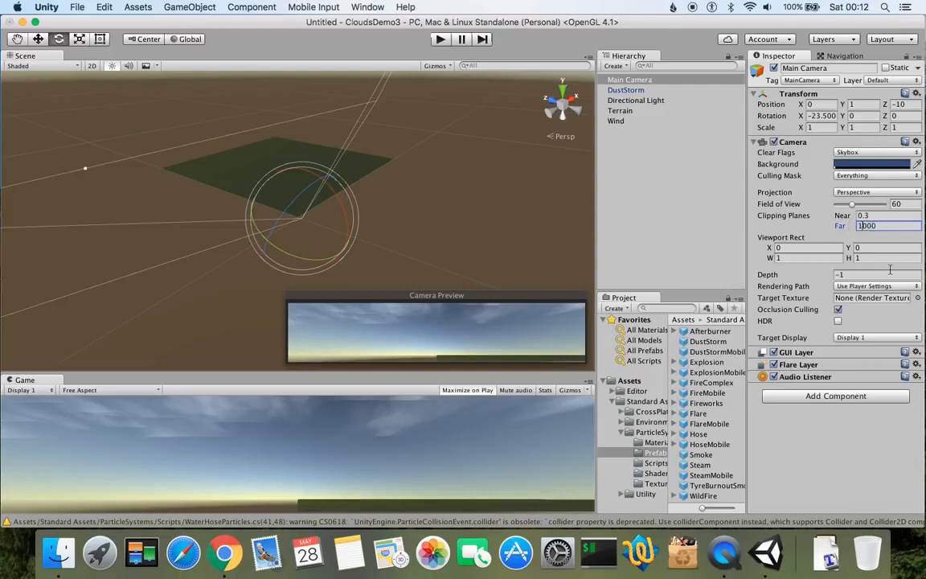
pyautogui.press('BackSpace')
pyautogui.write('6')
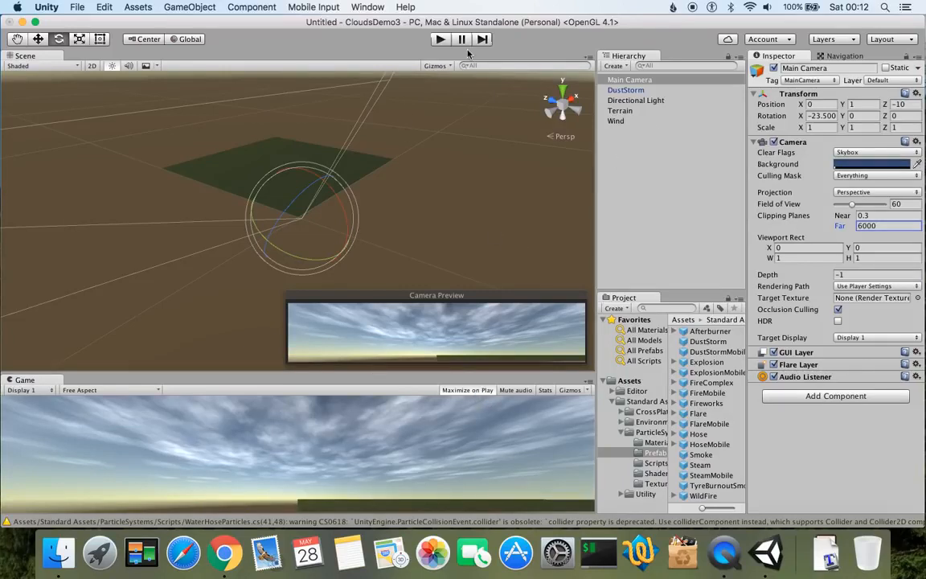
pyautogui.click(440, 39)
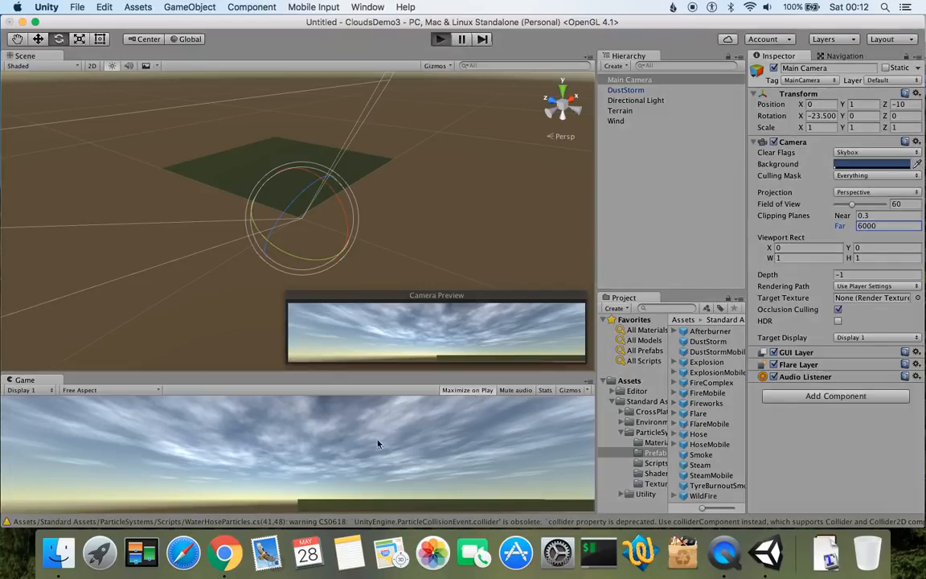
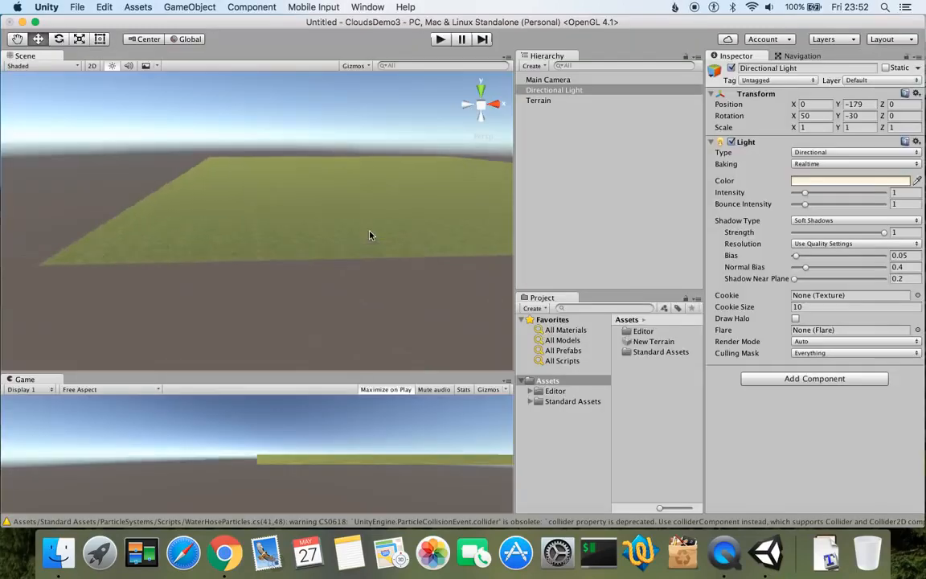
# Place the DustStorm prefab from the Standard Assets ParticleSystems prefabs onto the grass terrain near its edge.
pyautogui.moveTo(332, 207); pyautogui.dragTo(375, 327, button='right')
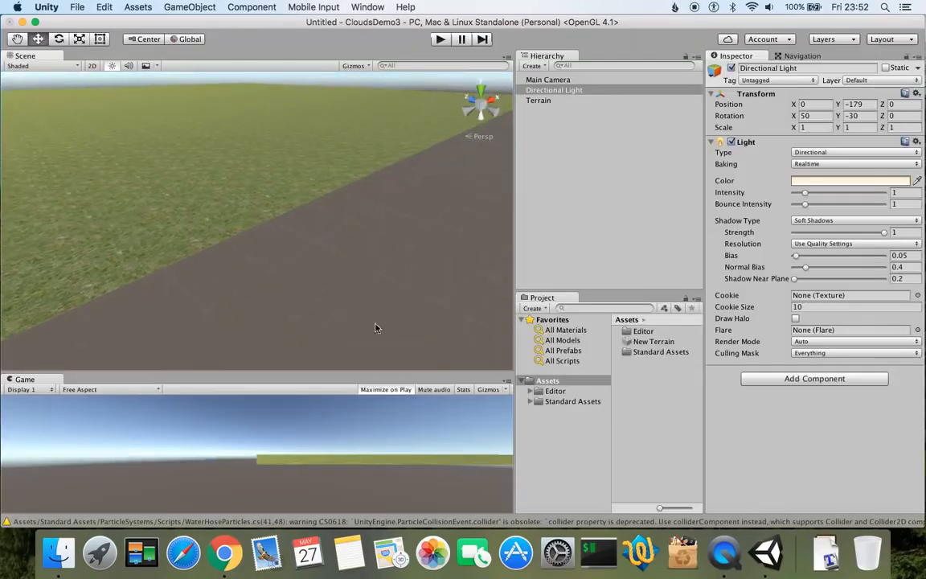
pyautogui.click(529, 401)
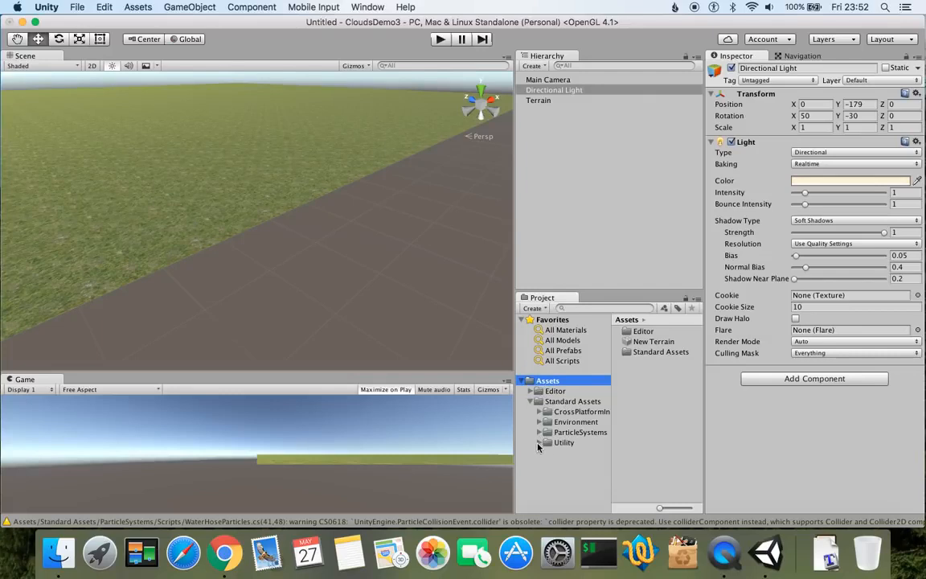
pyautogui.click(539, 432)
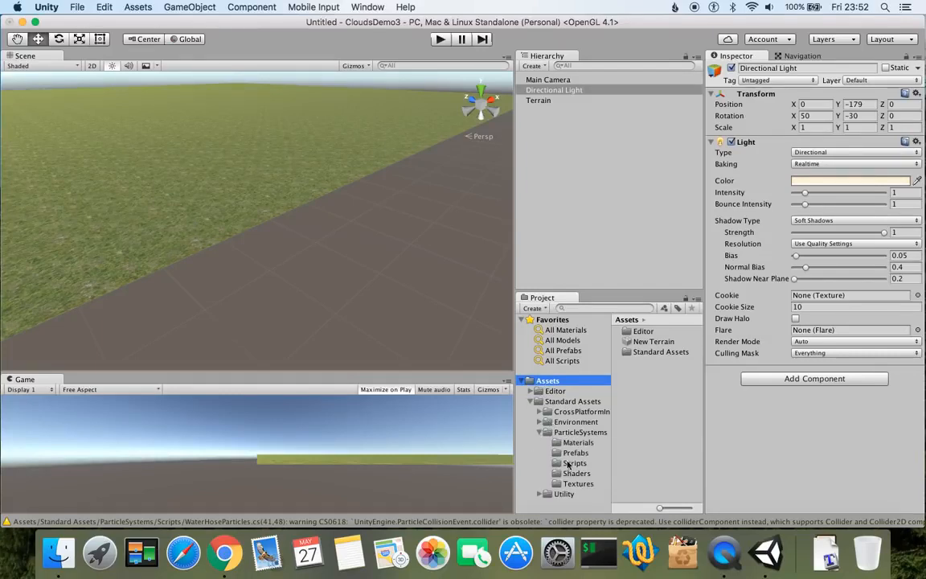
pyautogui.click(572, 454)
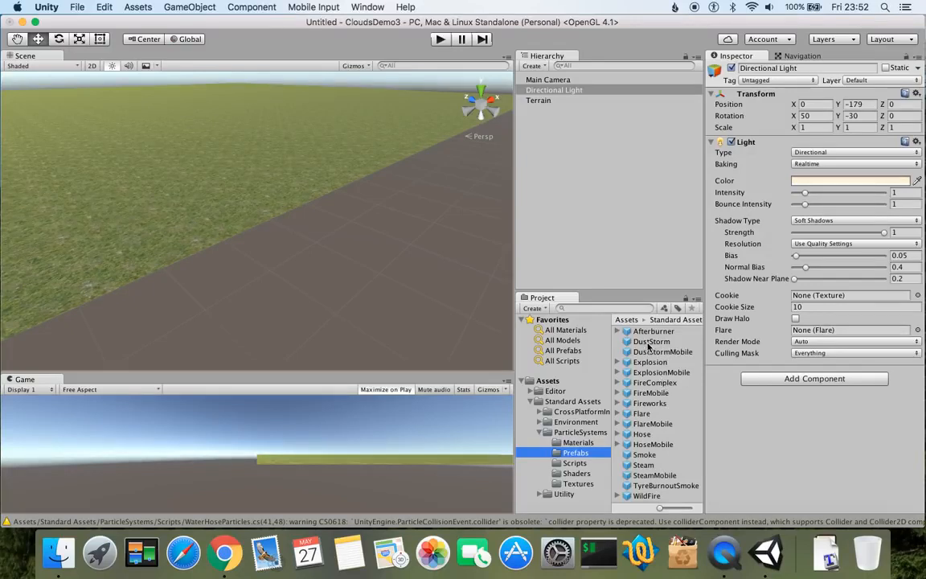
pyautogui.moveTo(648, 346); pyautogui.dragTo(212, 187)
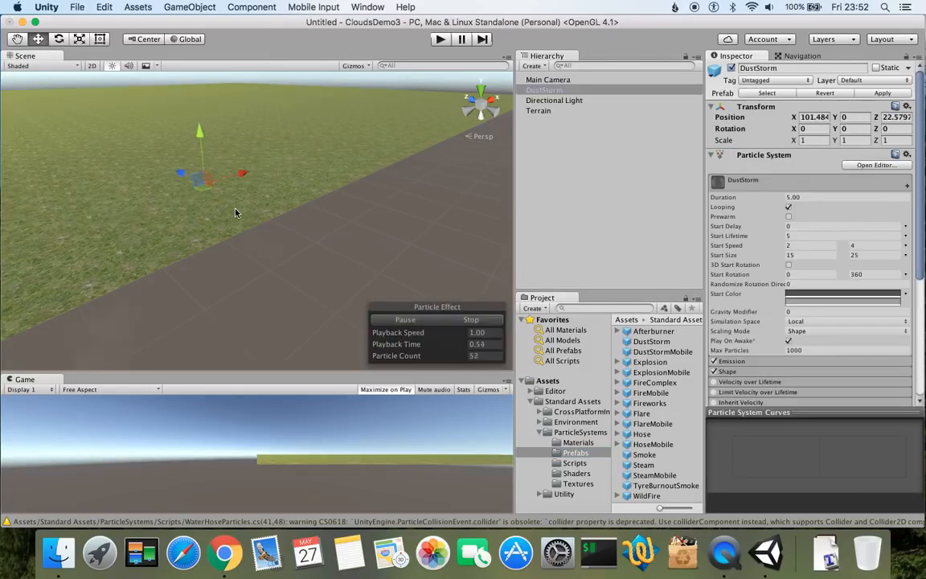
pyautogui.scroll(-10, 318, 213)
pyautogui.scroll(15, 319, 213)
pyautogui.scroll(-5, 318, 213)
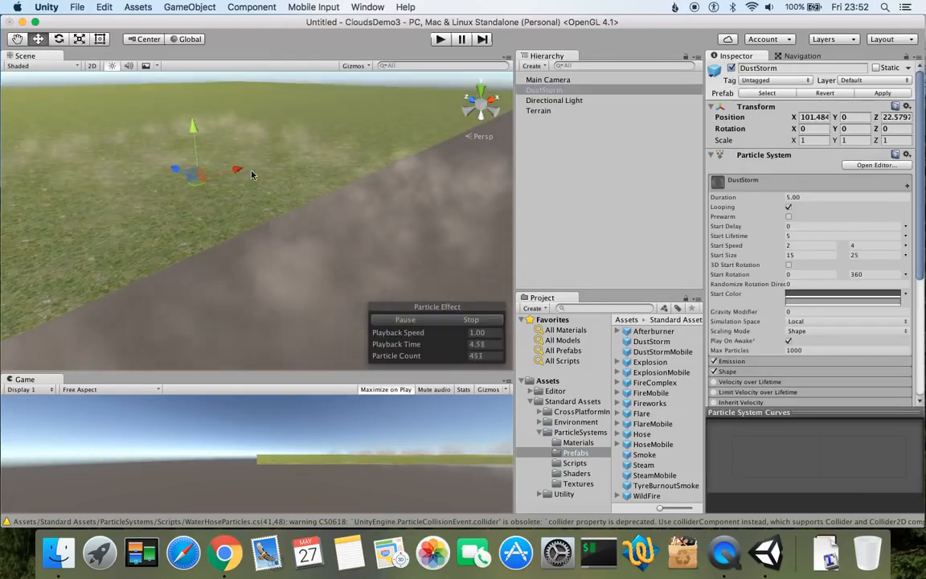
# Move the DustStorm along its Z axis to about 65.5, farther onto the terrain, and inspect its particles.
pyautogui.scroll(-3, 158, 234)
pyautogui.moveTo(158, 234); pyautogui.dragTo(339, 233, button='right')
pyautogui.moveTo(92, 233); pyautogui.dragTo(165, 186, button='middle')
pyautogui.moveTo(253, 242); pyautogui.dragTo(72, 251)
pyautogui.moveTo(392, 191); pyautogui.dragTo(211, 222, button='right')
pyautogui.moveTo(458, 234); pyautogui.dragTo(318, 190, button='middle')
pyautogui.scroll(-5, 242, 236)
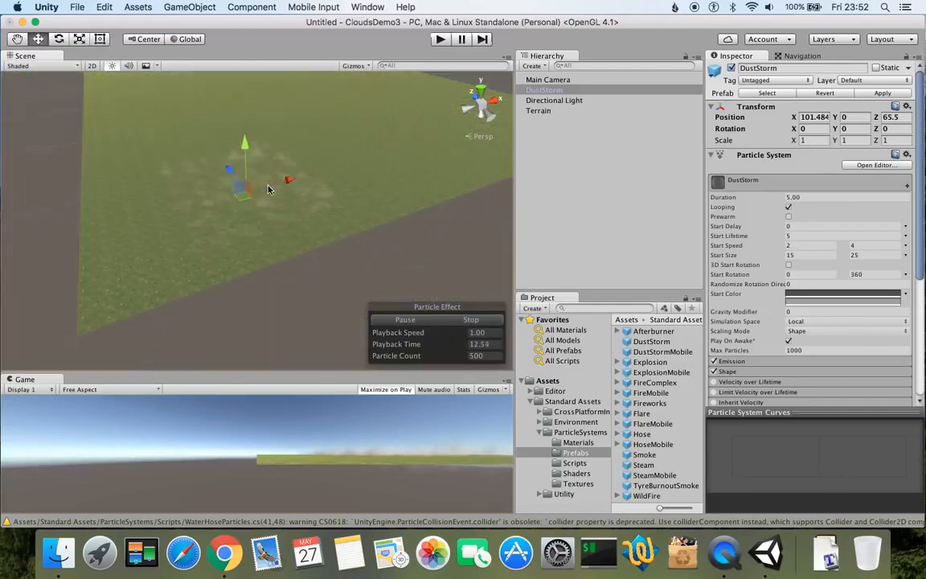
pyautogui.scroll(10, 312, 186)
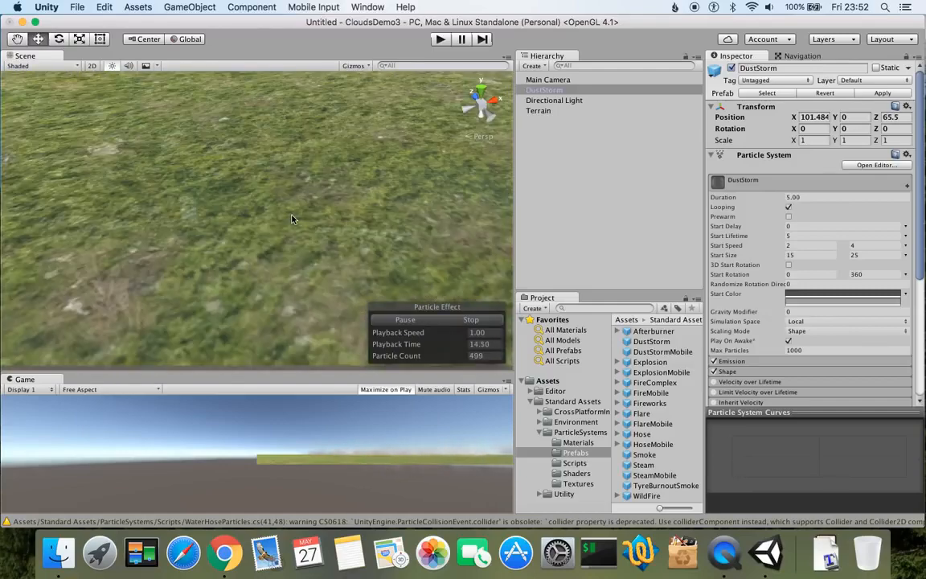
pyautogui.scroll(-5, 293, 216)
pyautogui.moveTo(209, 234); pyautogui.dragTo(226, 223, button='right')
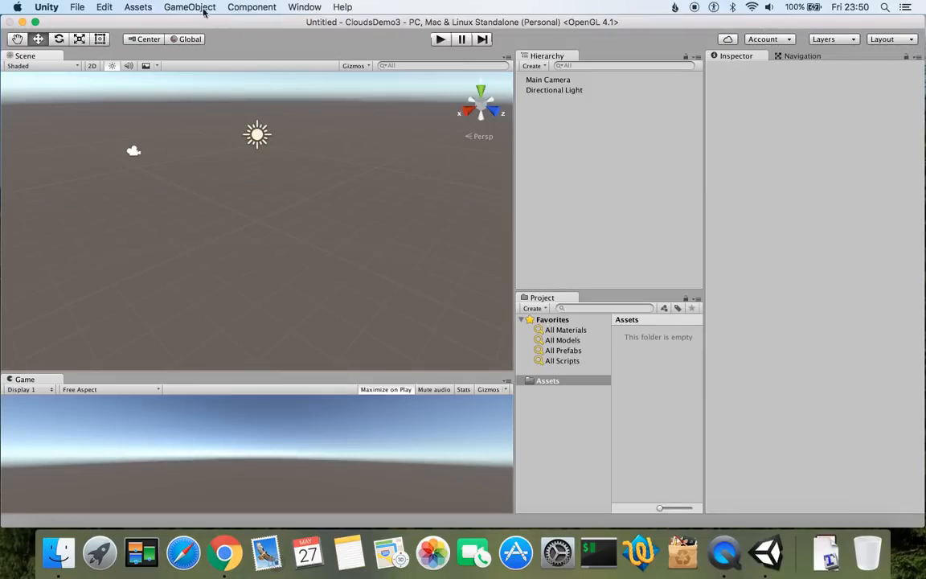
# Add a Terrain object to the empty scene and bring its near corner into view.
pyautogui.keyDown('alt'); pyautogui.moveTo(255, 248); pyautogui.dragTo(249, 161); pyautogui.keyUp('alt')
pyautogui.click(247, 7)
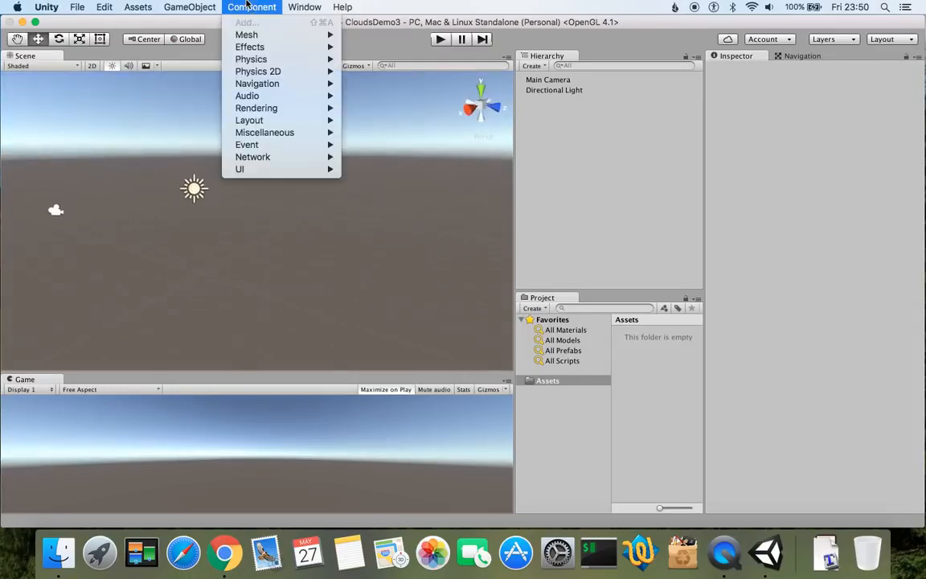
pyautogui.moveTo(190, 6)
pyautogui.moveTo(199, 50)
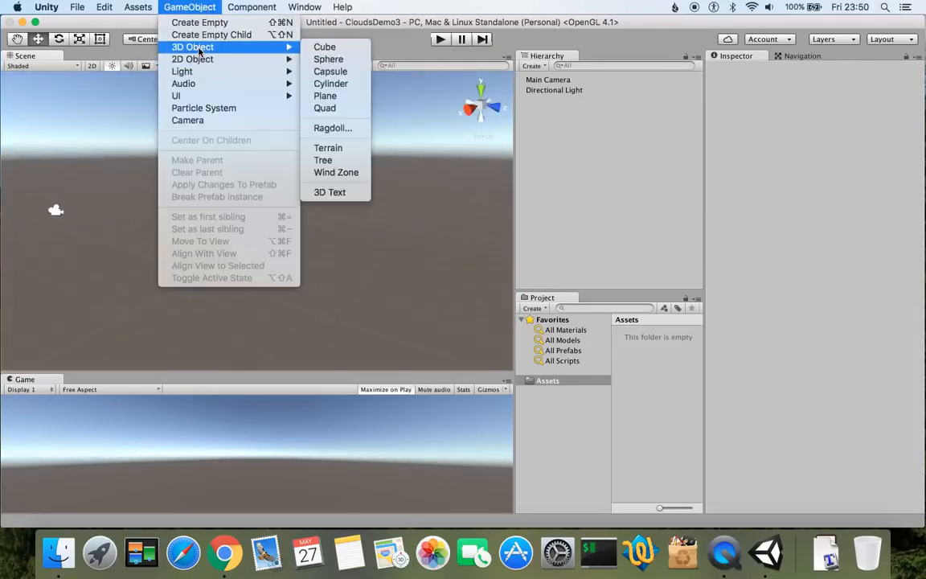
pyautogui.click(344, 151)
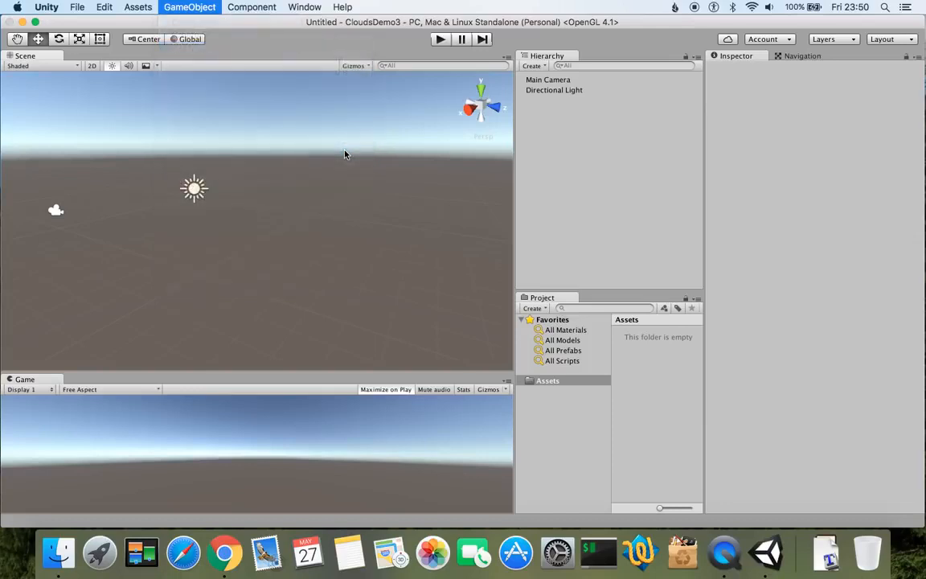
pyautogui.keyDown('alt'); pyautogui.moveTo(432, 211); pyautogui.dragTo(270, 234); pyautogui.keyUp('alt')
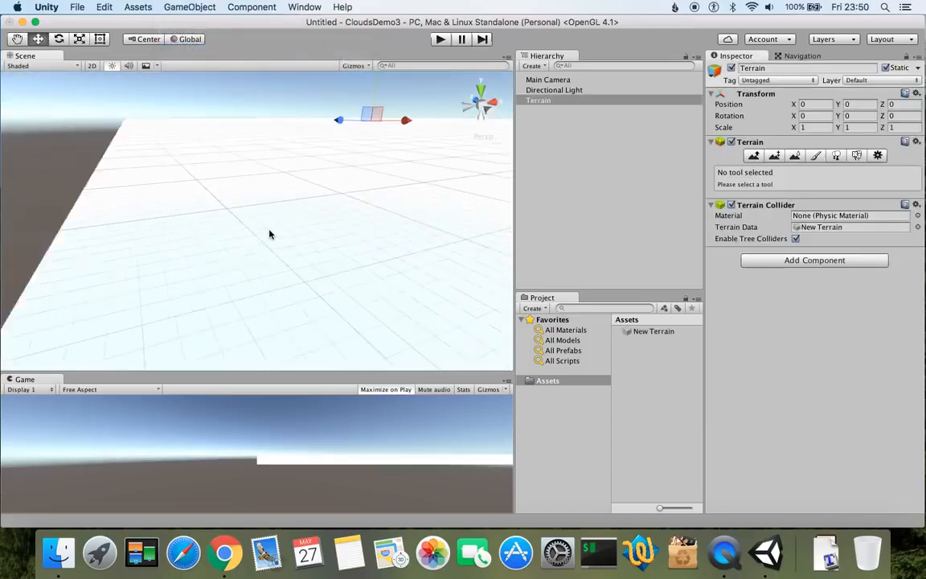
pyautogui.scroll(-5, 269, 233)
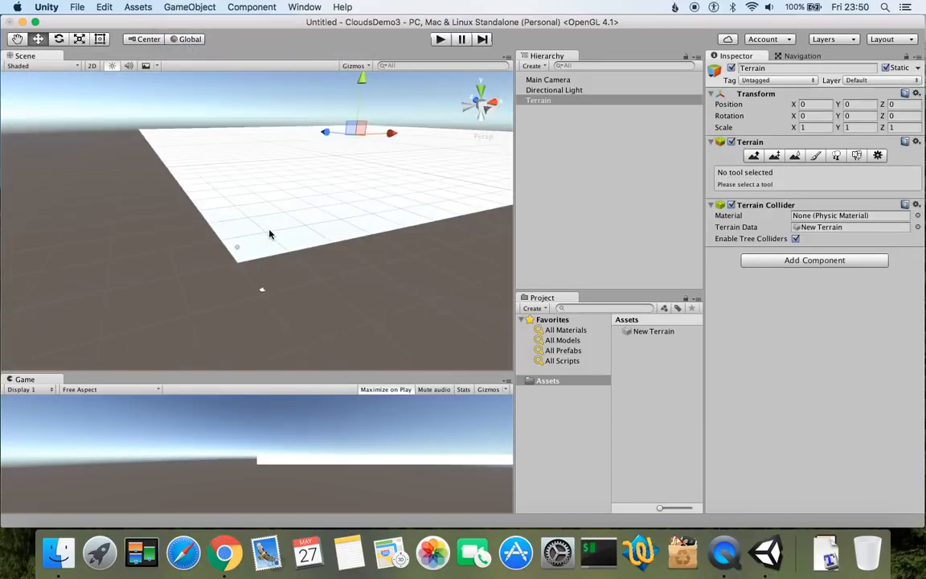
# Import the complete ParticleSystems standard package into the project.
pyautogui.click(147, 10)
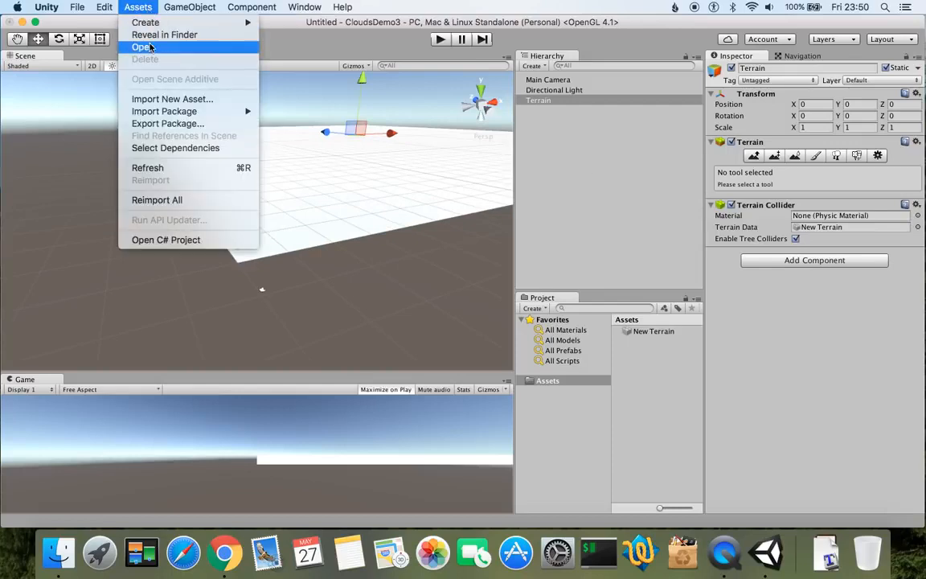
pyautogui.moveTo(160, 115)
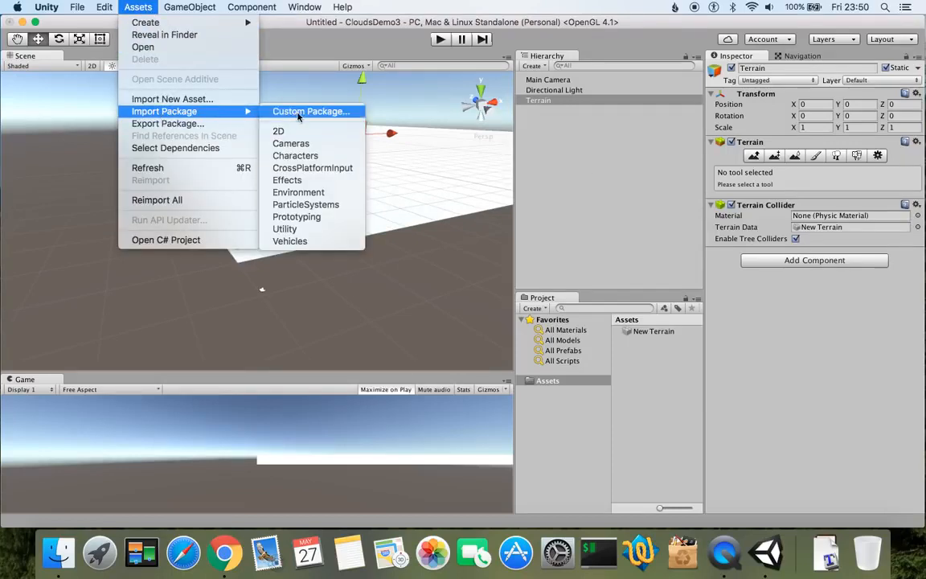
pyautogui.click(322, 206)
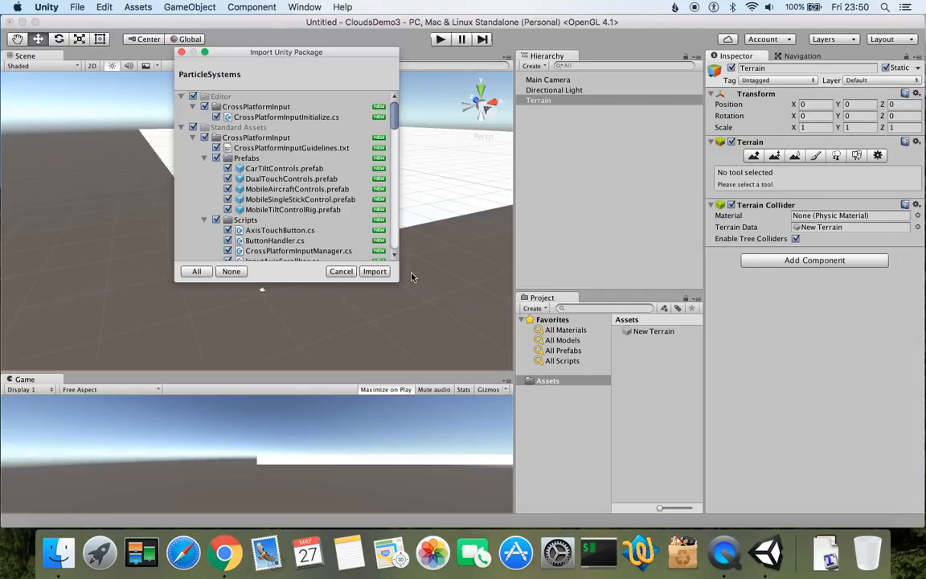
pyautogui.click(375, 270)
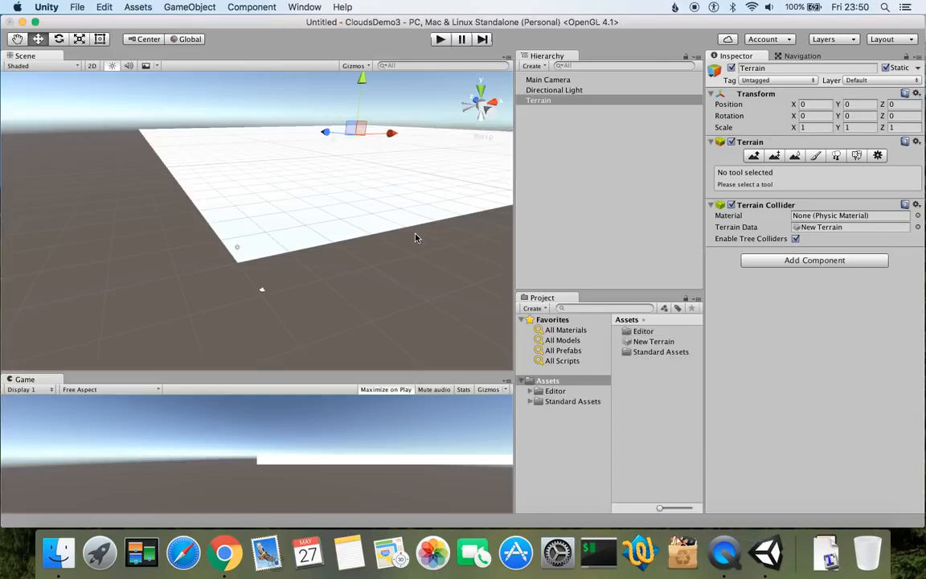
# Import the Environment standard package into the project after reviewing its file list.
pyautogui.click(105, 8)
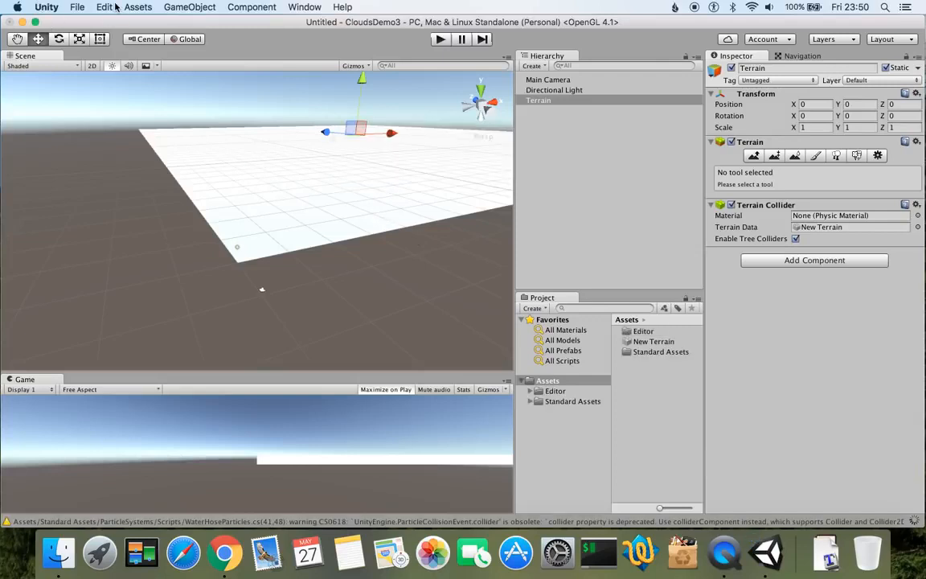
pyautogui.moveTo(143, 9)
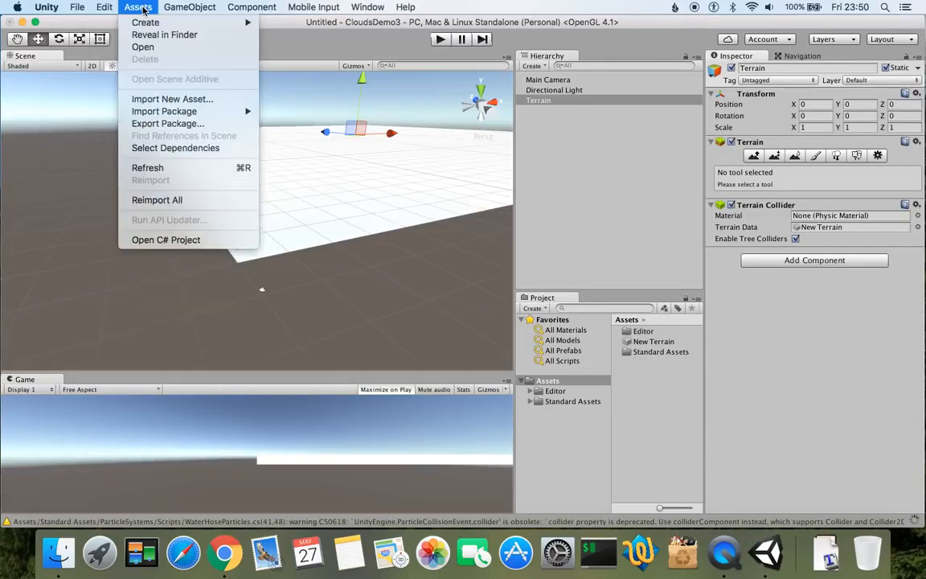
pyautogui.click(143, 8)
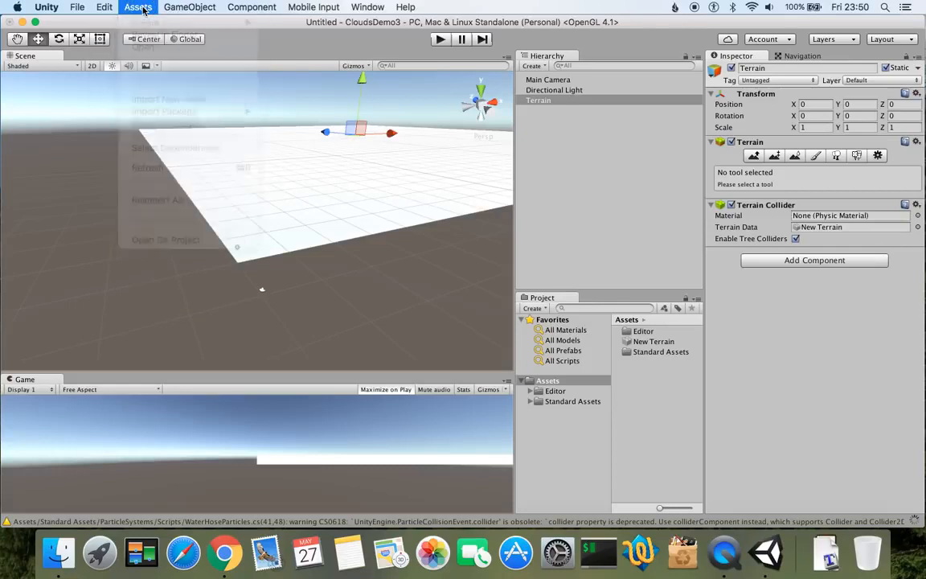
pyautogui.click(143, 8)
pyautogui.moveTo(185, 111)
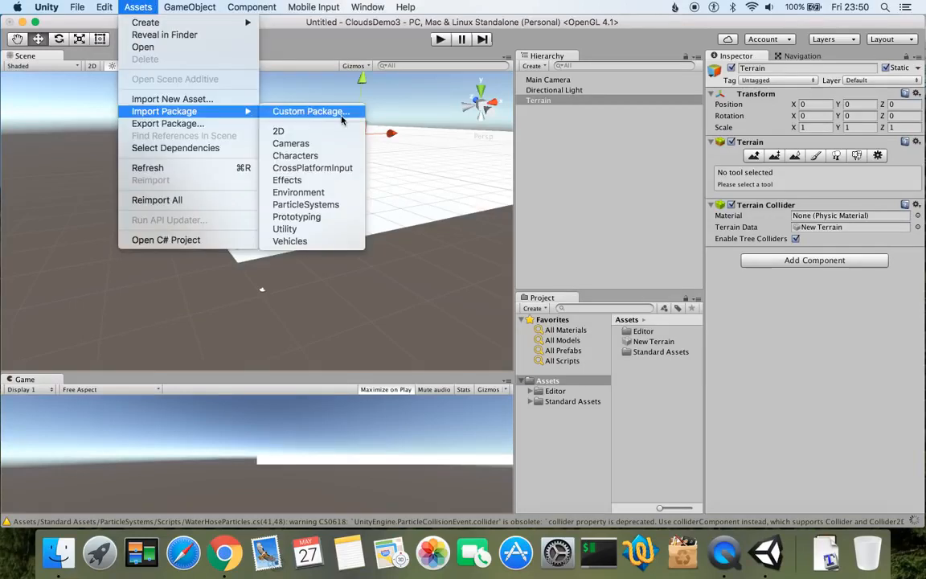
pyautogui.click(309, 196)
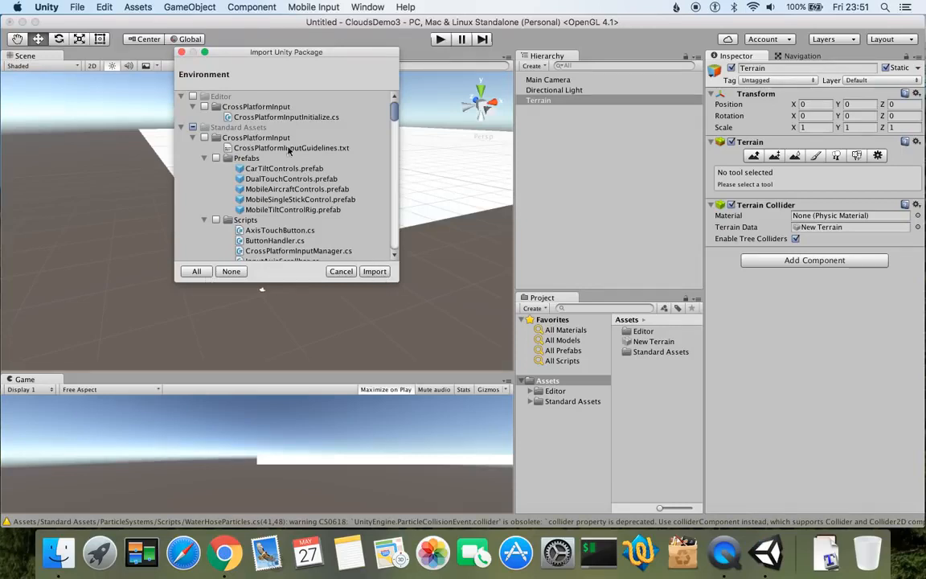
pyautogui.scroll(-15, 321, 157)
pyautogui.scroll(12, 333, 132)
pyautogui.scroll(5, 370, 151)
pyautogui.click(378, 271)
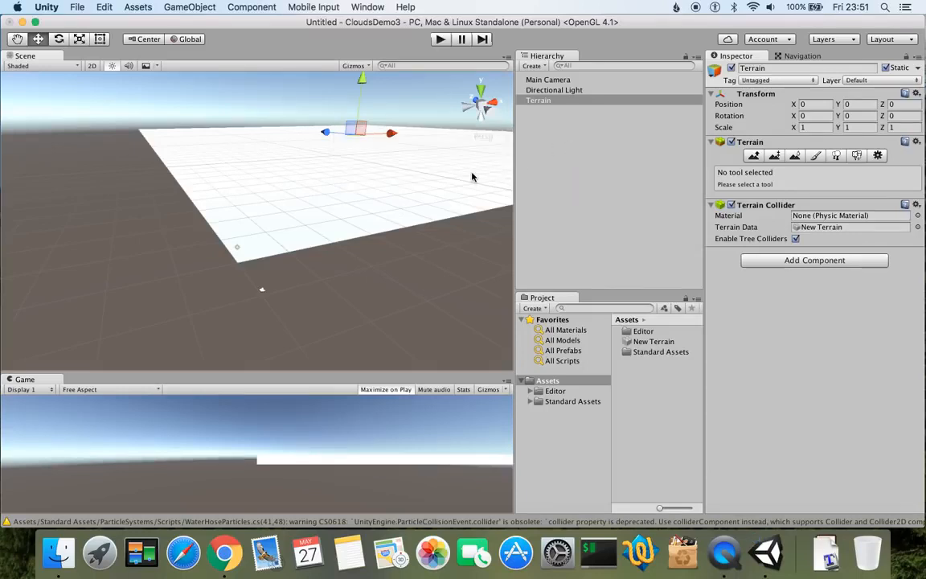
pyautogui.click(595, 167)
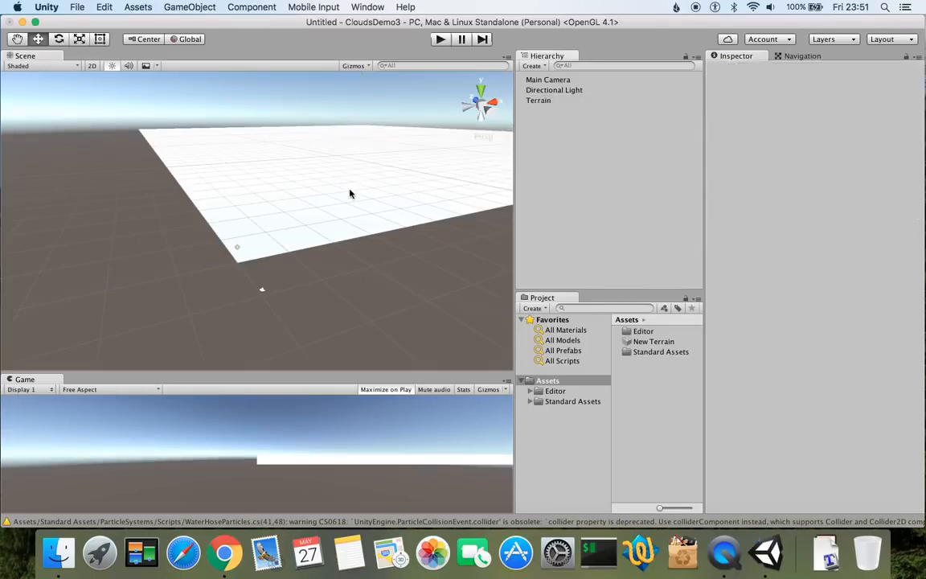
pyautogui.click(554, 91)
pyautogui.moveTo(436, 205); pyautogui.dragTo(331, 217, button='right')
pyautogui.moveTo(401, 180); pyautogui.dragTo(271, 231, button='middle')
pyautogui.scroll(-5, 297, 225)
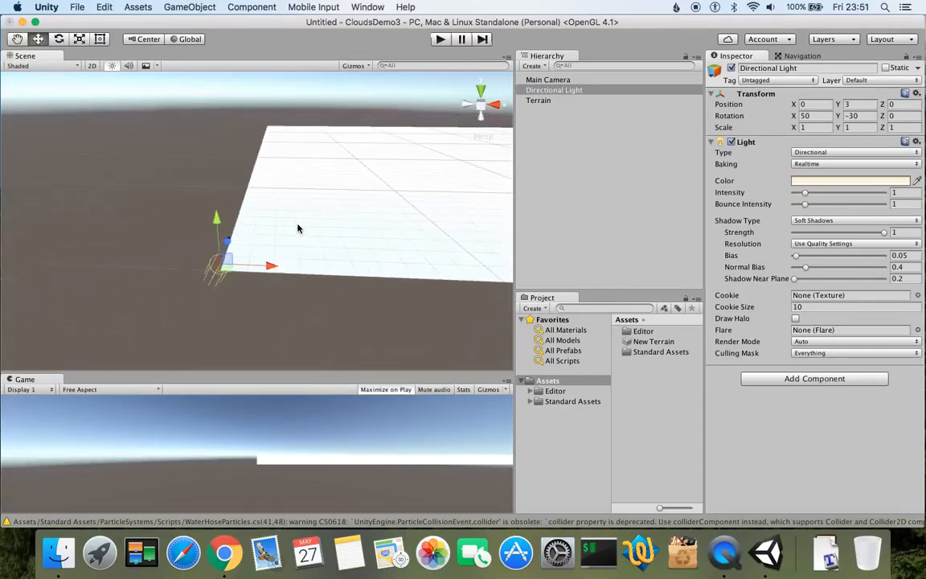
# Activate Paint Texture for the Terrain and choose the large solid round brush.
pyautogui.click(573, 101)
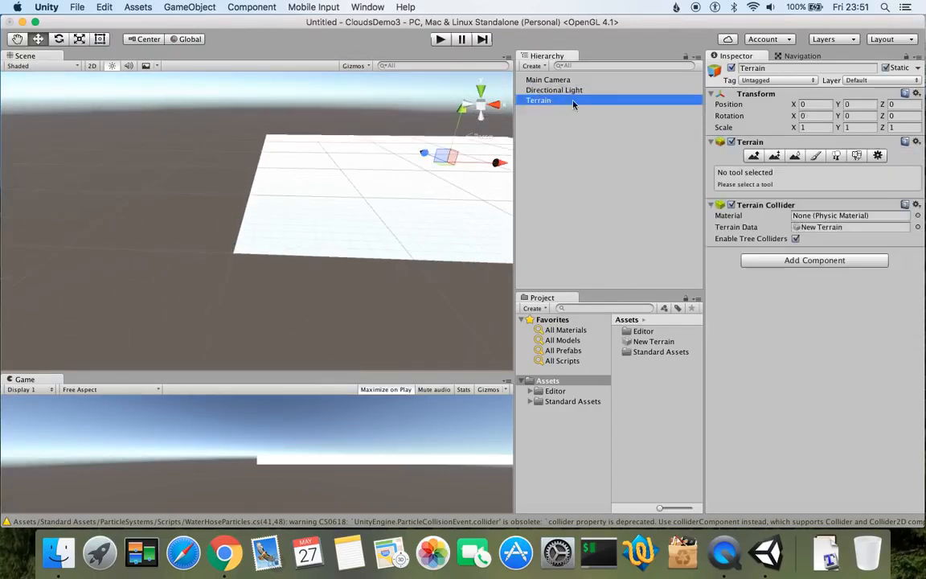
pyautogui.click(836, 155)
pyautogui.click(815, 155)
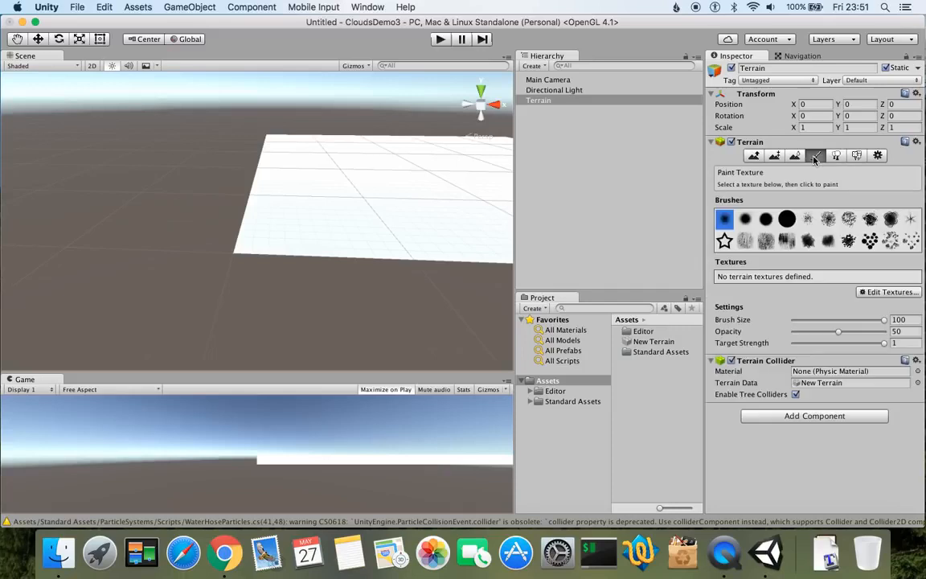
pyautogui.click(786, 219)
# Add GrassHillAlbedo as the terrain's base texture with the default tiling size of 15 by 15.
pyautogui.click(876, 292)
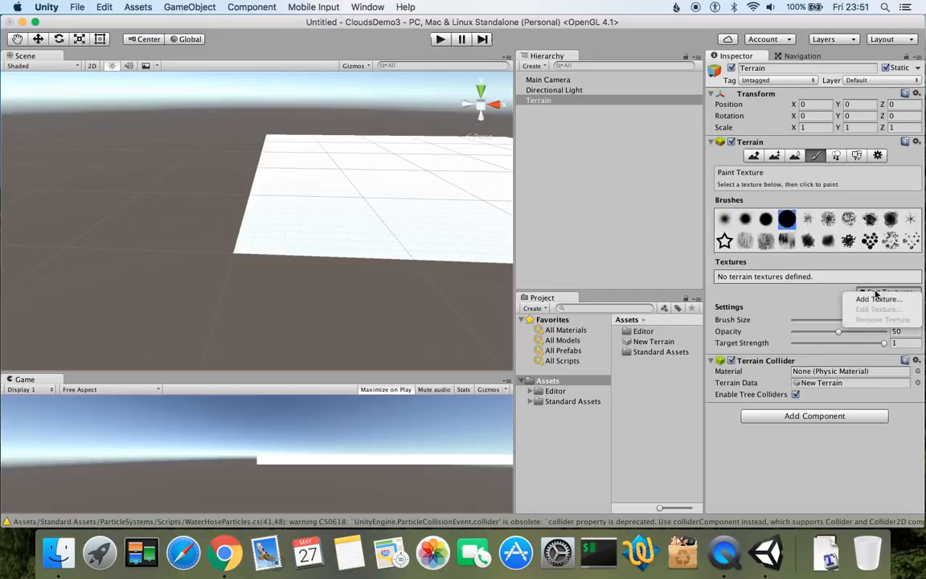
pyautogui.click(813, 298)
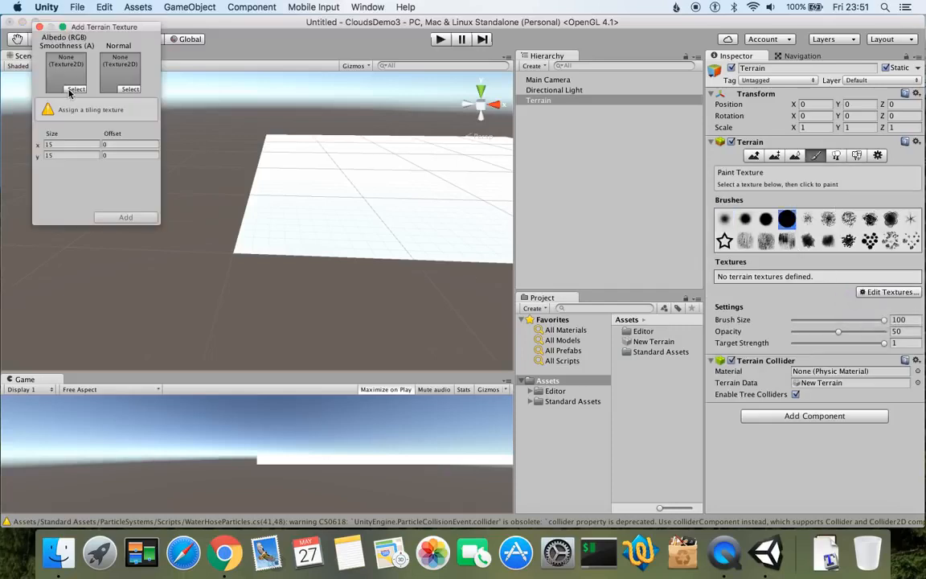
pyautogui.click(71, 89)
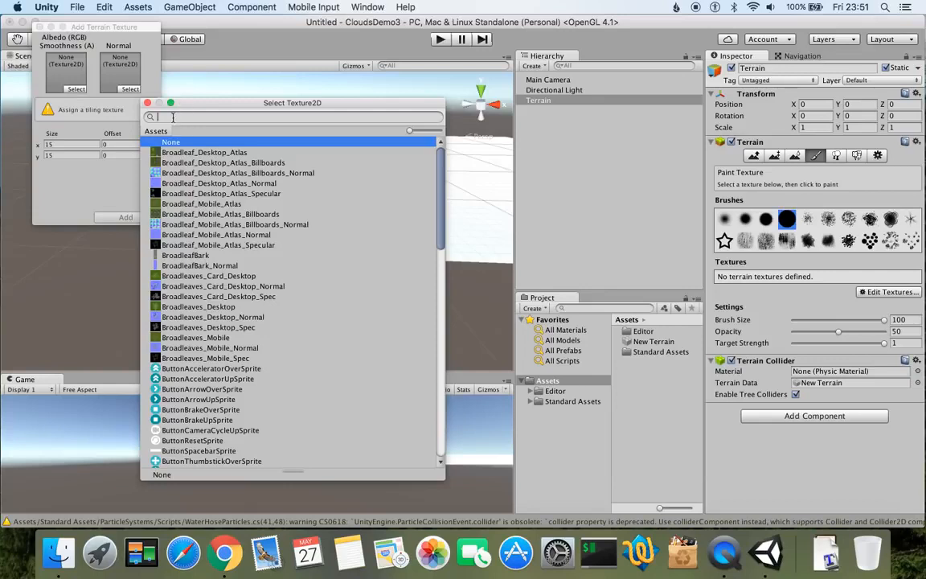
pyautogui.write('gras')
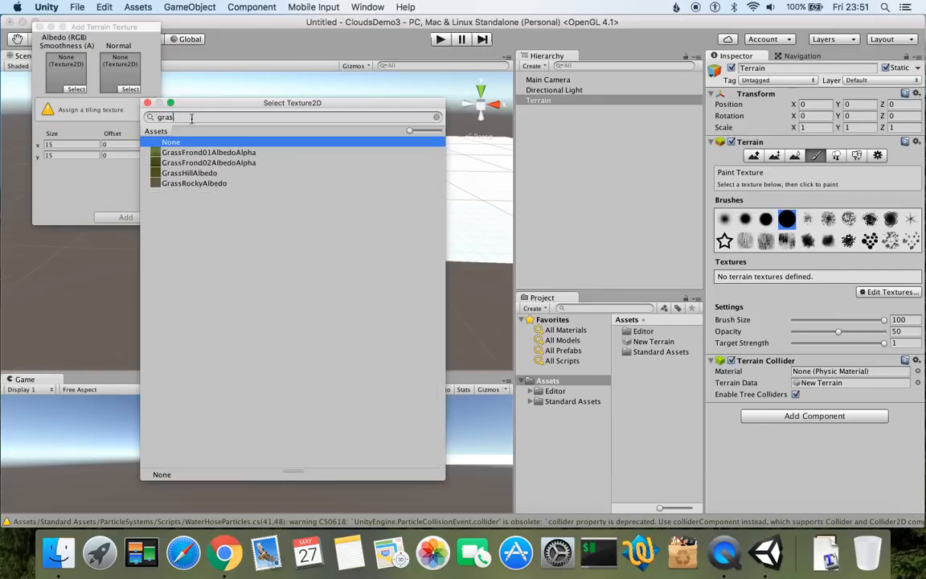
pyautogui.click(195, 174)
pyautogui.doubleClick(194, 175)
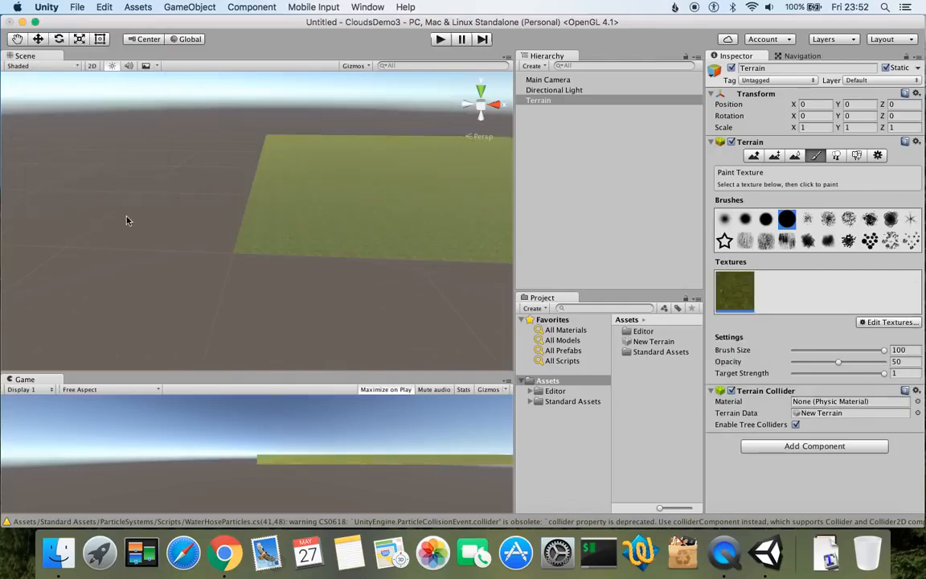
# Examine the grass-covered terrain and the Directional Light at its near corner from several angles.
pyautogui.scroll(5, 377, 201)
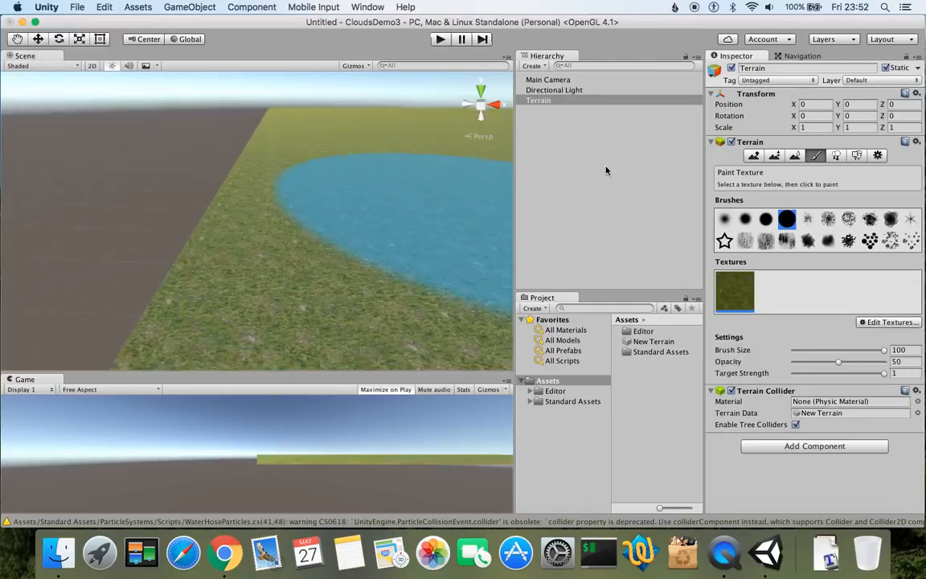
pyautogui.click(554, 90)
pyautogui.moveTo(137, 289); pyautogui.dragTo(102, 195, button='middle')
pyautogui.scroll(-10, 316, 217)
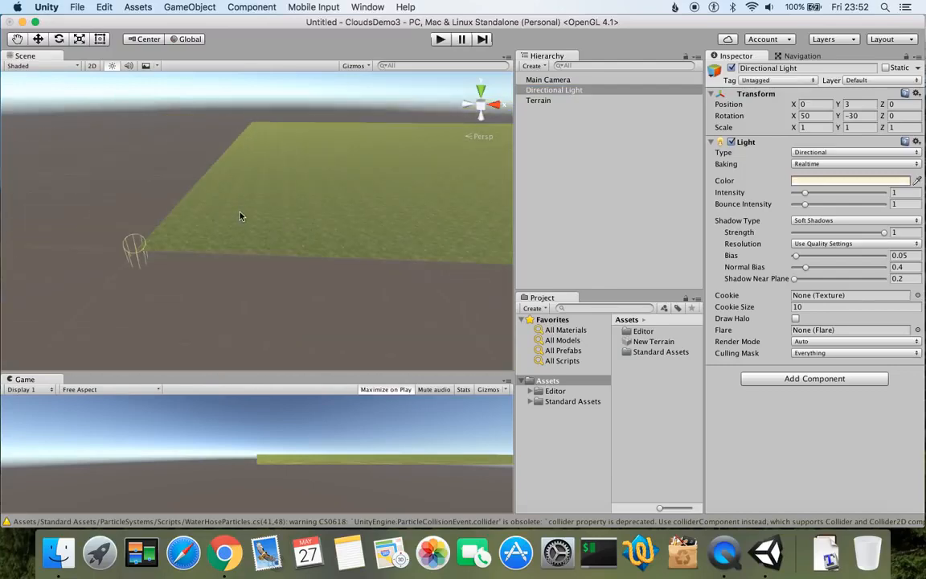
pyautogui.moveTo(367, 229); pyautogui.dragTo(176, 227, button='right')
pyautogui.moveTo(335, 245); pyautogui.dragTo(111, 245, button='middle')
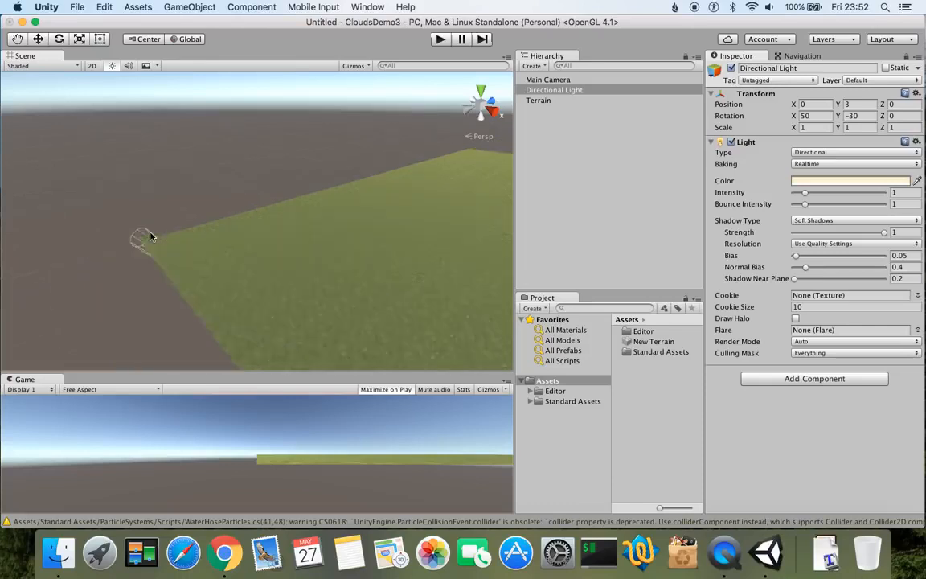
pyautogui.scroll(-5, 141, 225)
# Use the Move tool to reposition the Directional Light near the terrain's corner.
pyautogui.click(548, 79)
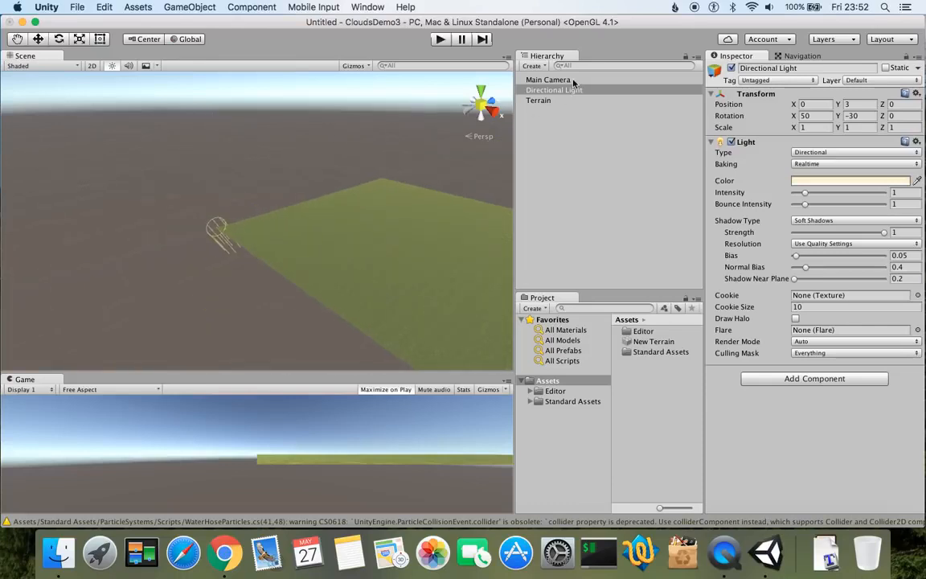
pyautogui.click(554, 90)
pyautogui.click(38, 39)
pyautogui.click(225, 248)
pyautogui.moveTo(225, 249); pyautogui.dragTo(223, 287)
pyautogui.moveTo(181, 253); pyautogui.dragTo(327, 228, button='right')
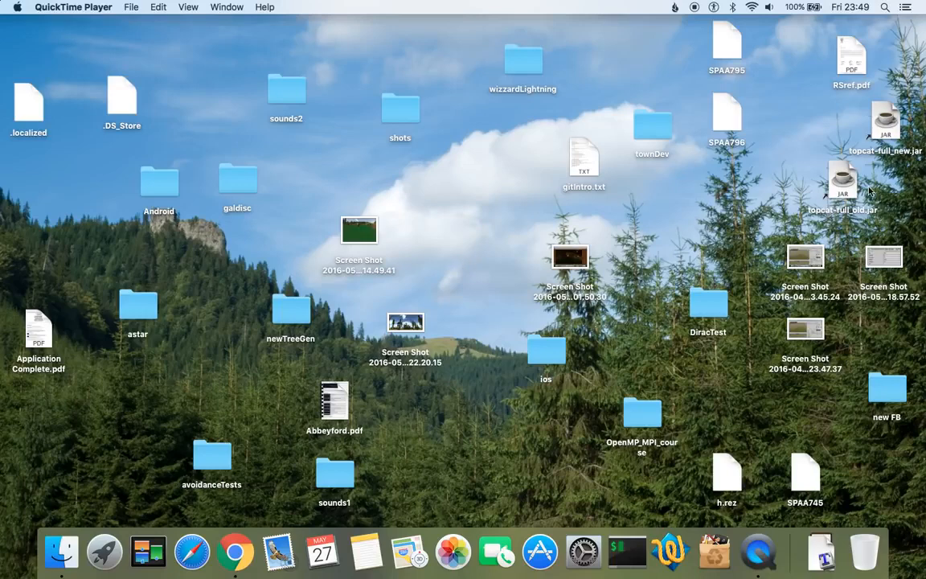
# Search the Mac for Unity and launch it.
pyautogui.click(886, 7)
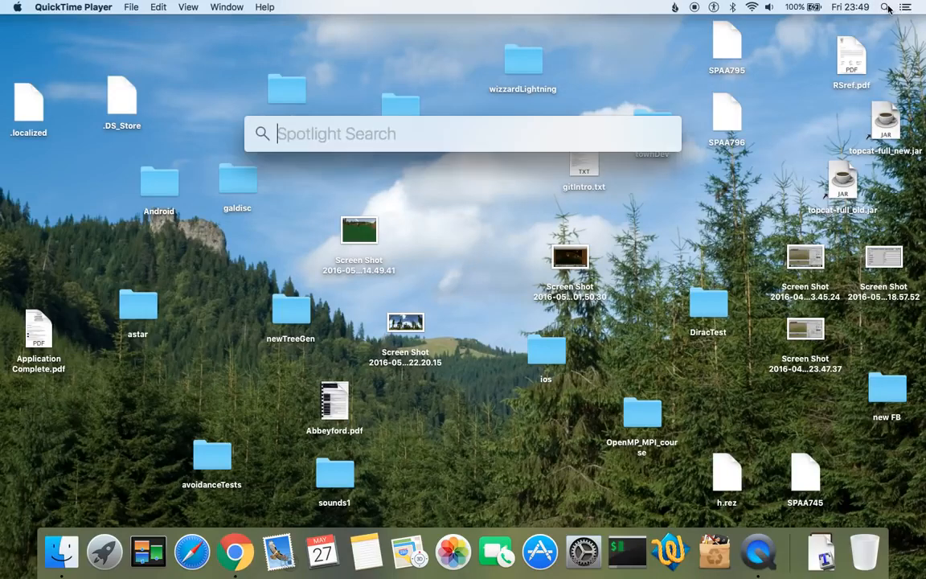
pyautogui.write('uni')
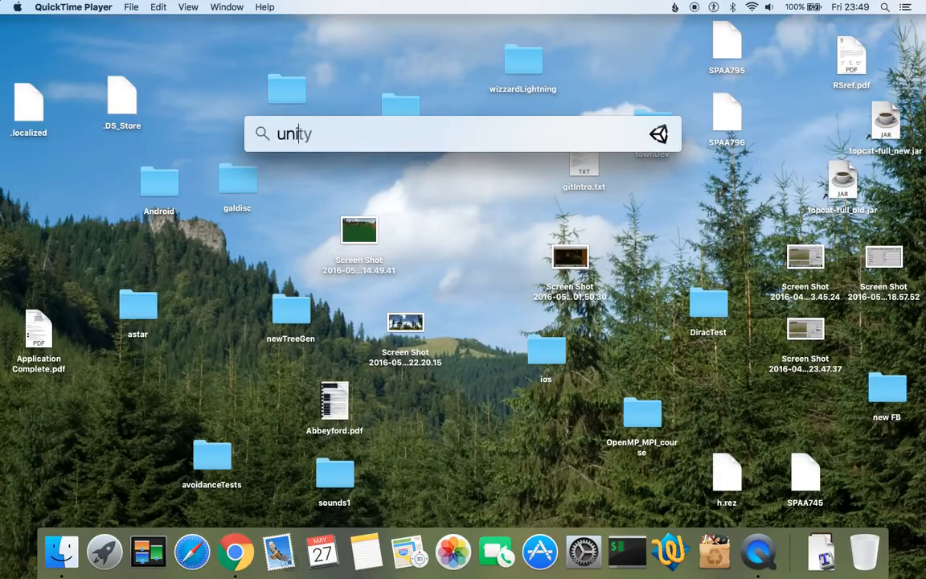
pyautogui.press('Return')
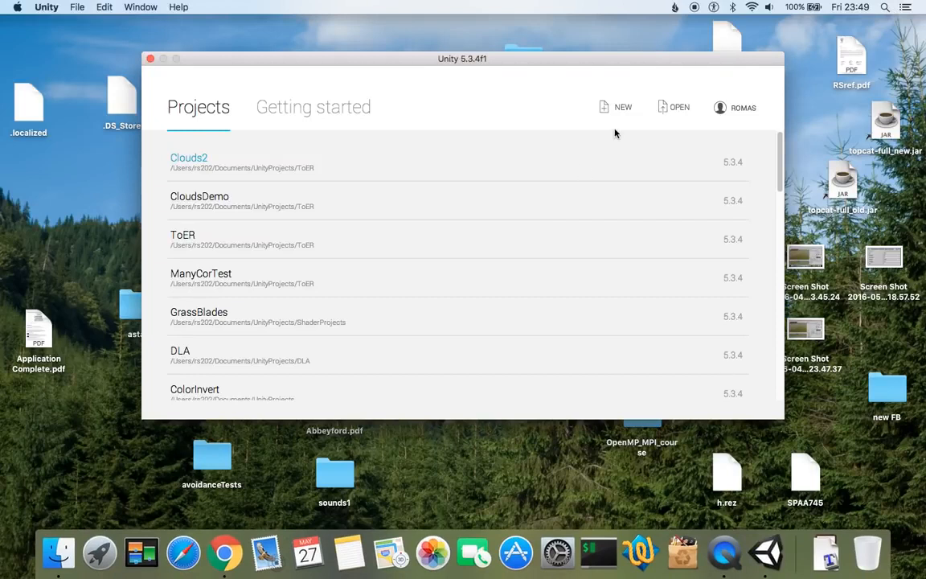
# Create a new 3D project named CloudsDemo3 in the ToER folder.
pyautogui.click(624, 109)
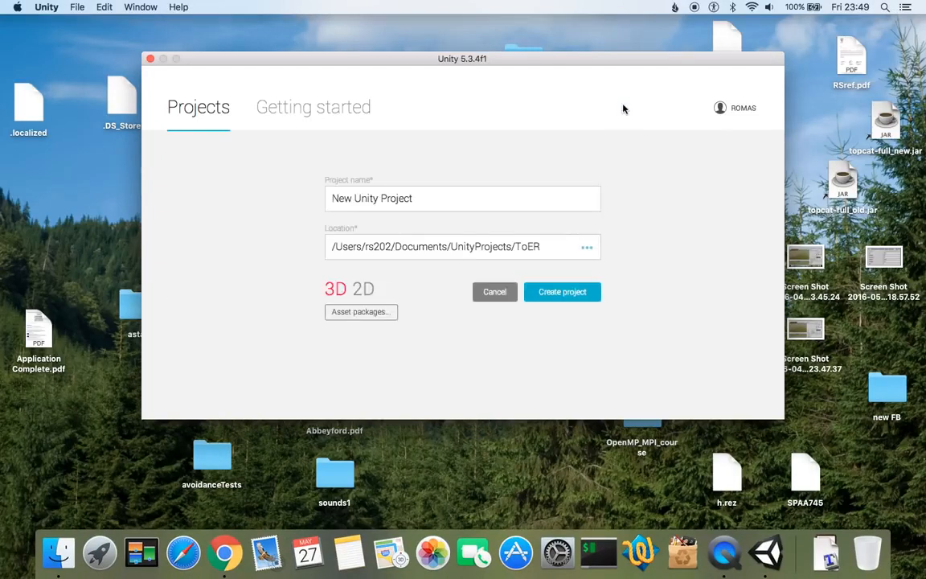
pyautogui.click(434, 200)
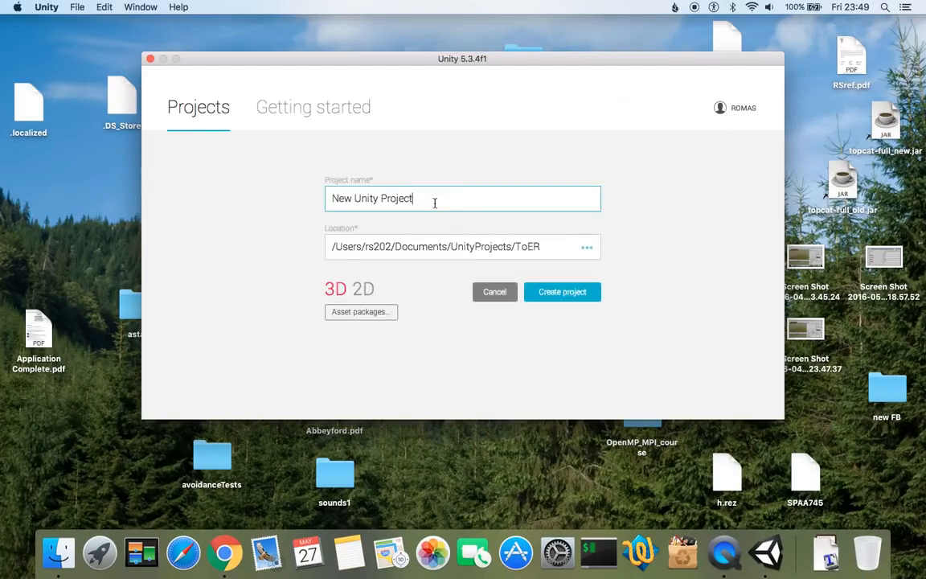
pyautogui.write('Cl')
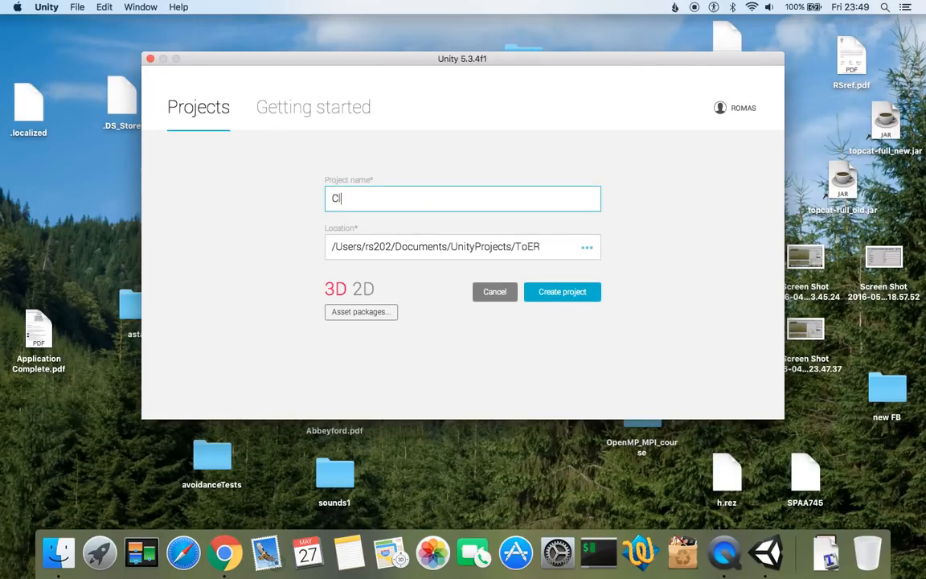
pyautogui.write('oudsDemo3')
pyautogui.click(578, 296)
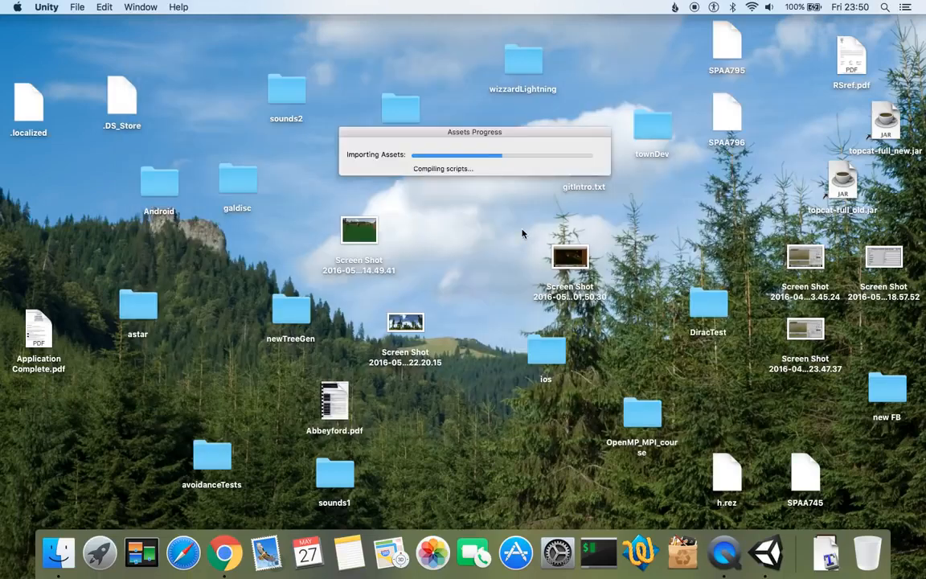